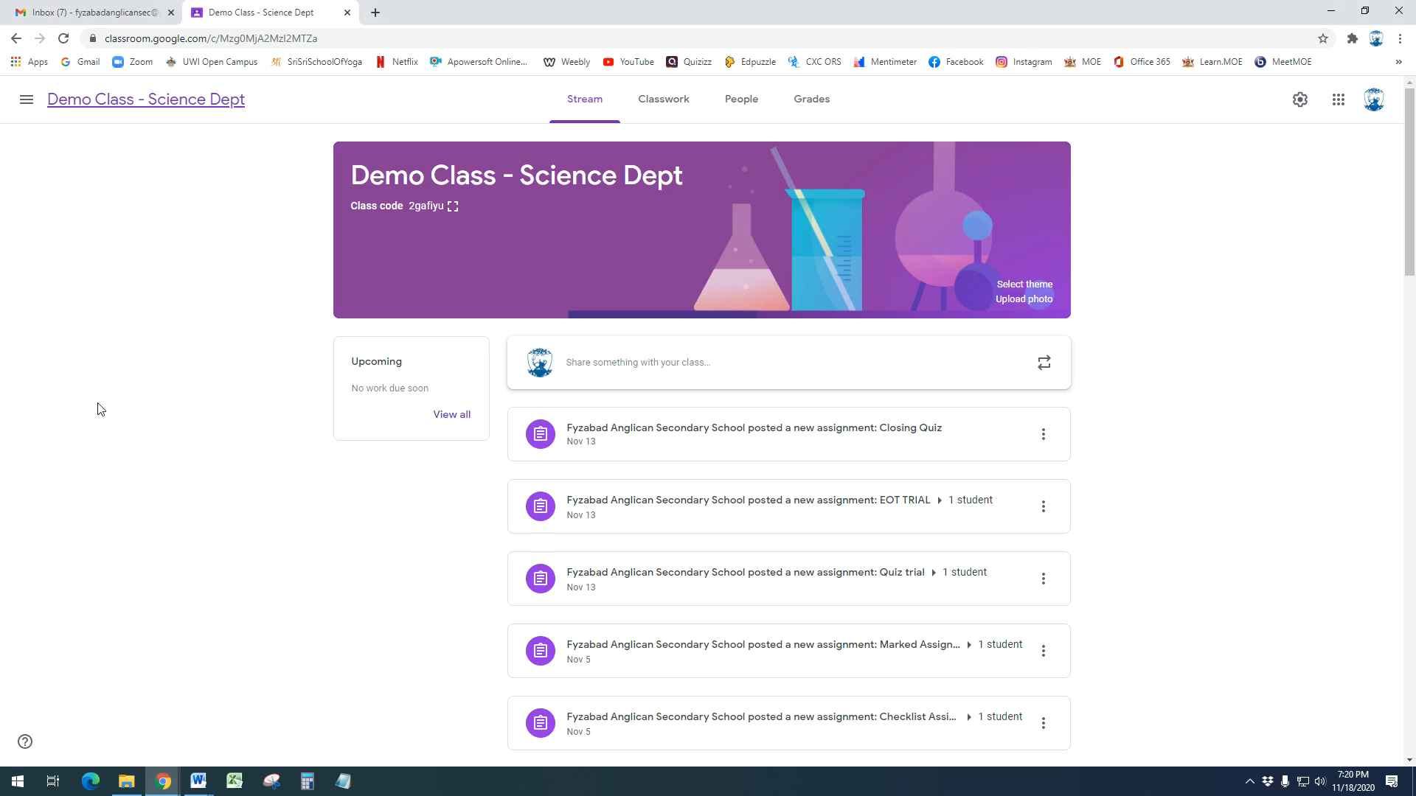
Step: Show the Teacher View document in Word and return to the teacher's Demo Class - Science Dept window in Chrome
click(196, 786)
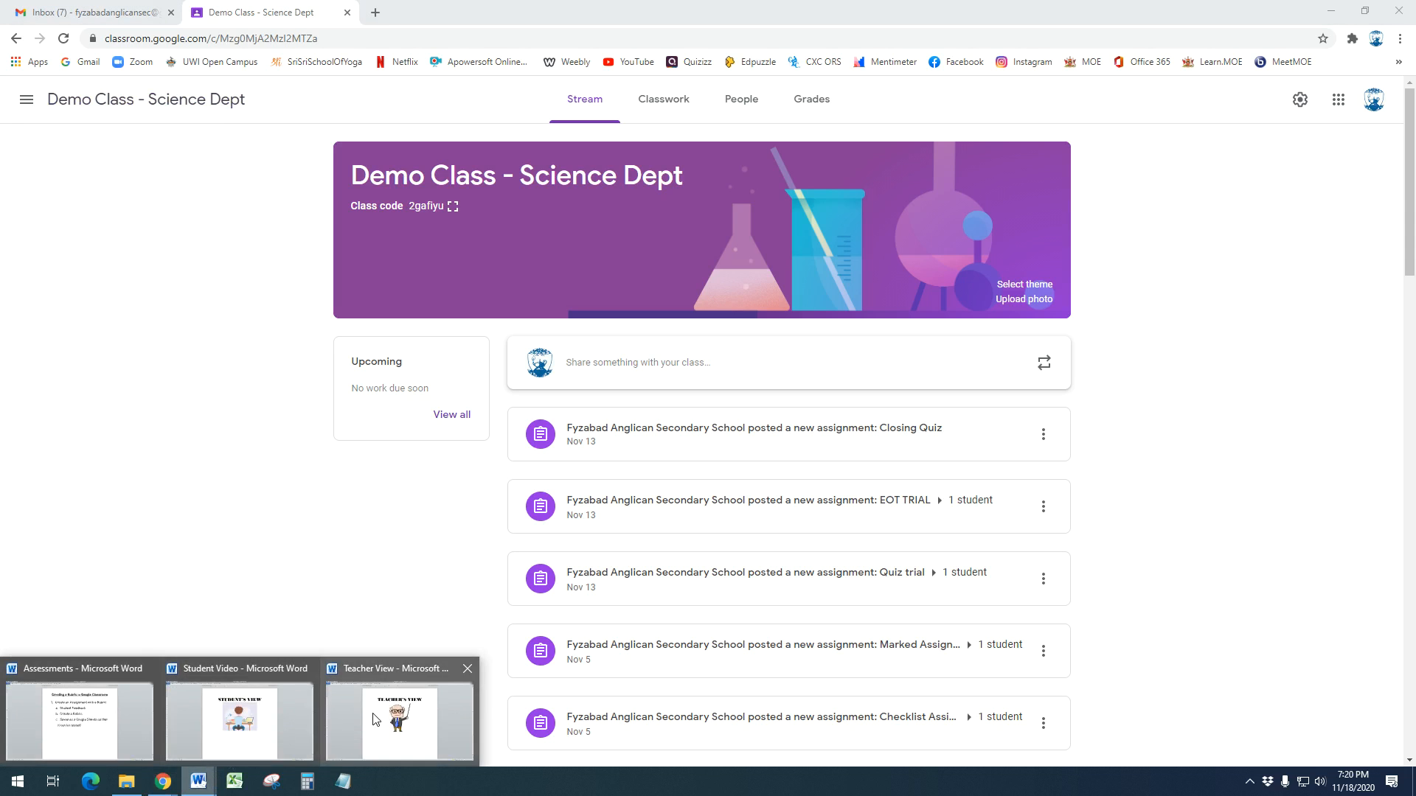
click(401, 712)
mouse_move(163, 787)
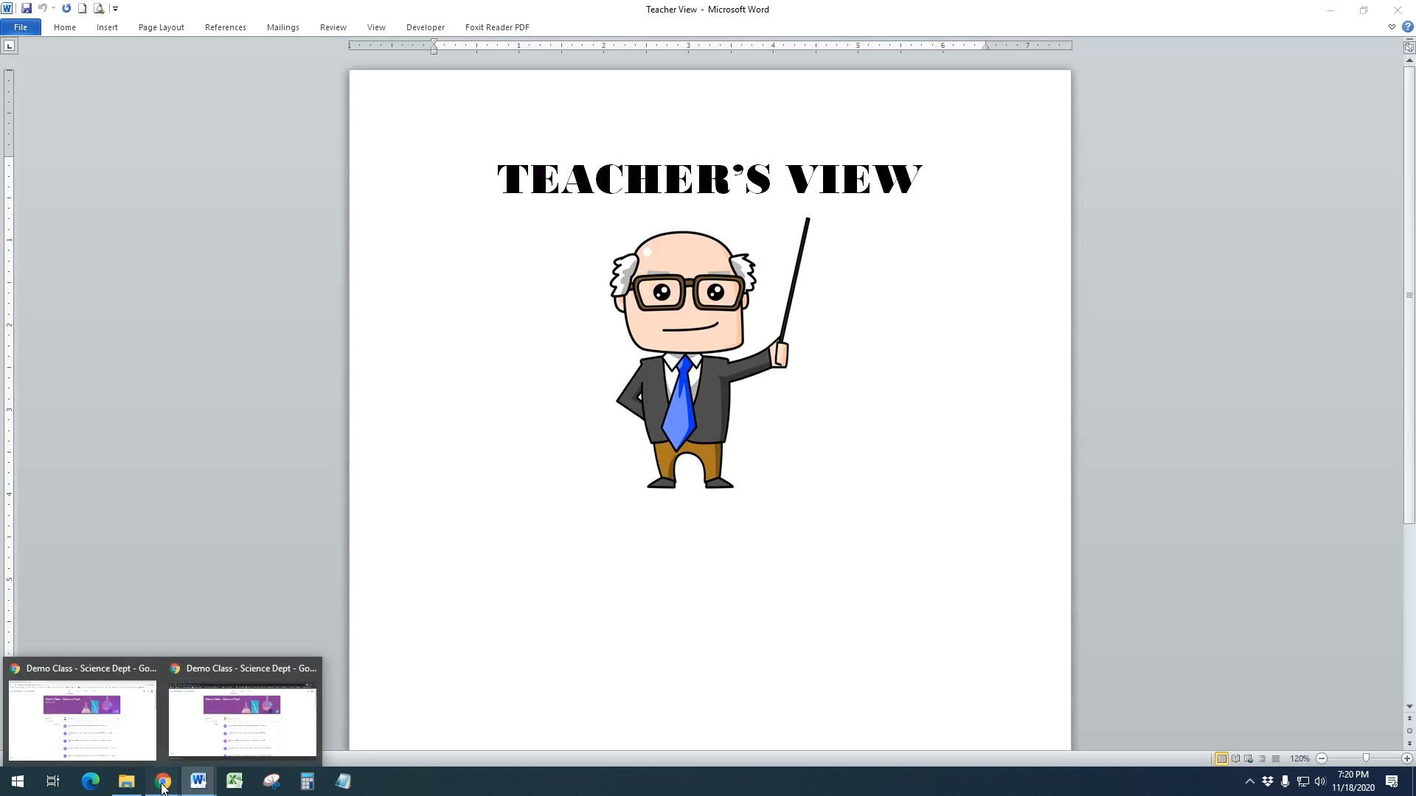
click(106, 732)
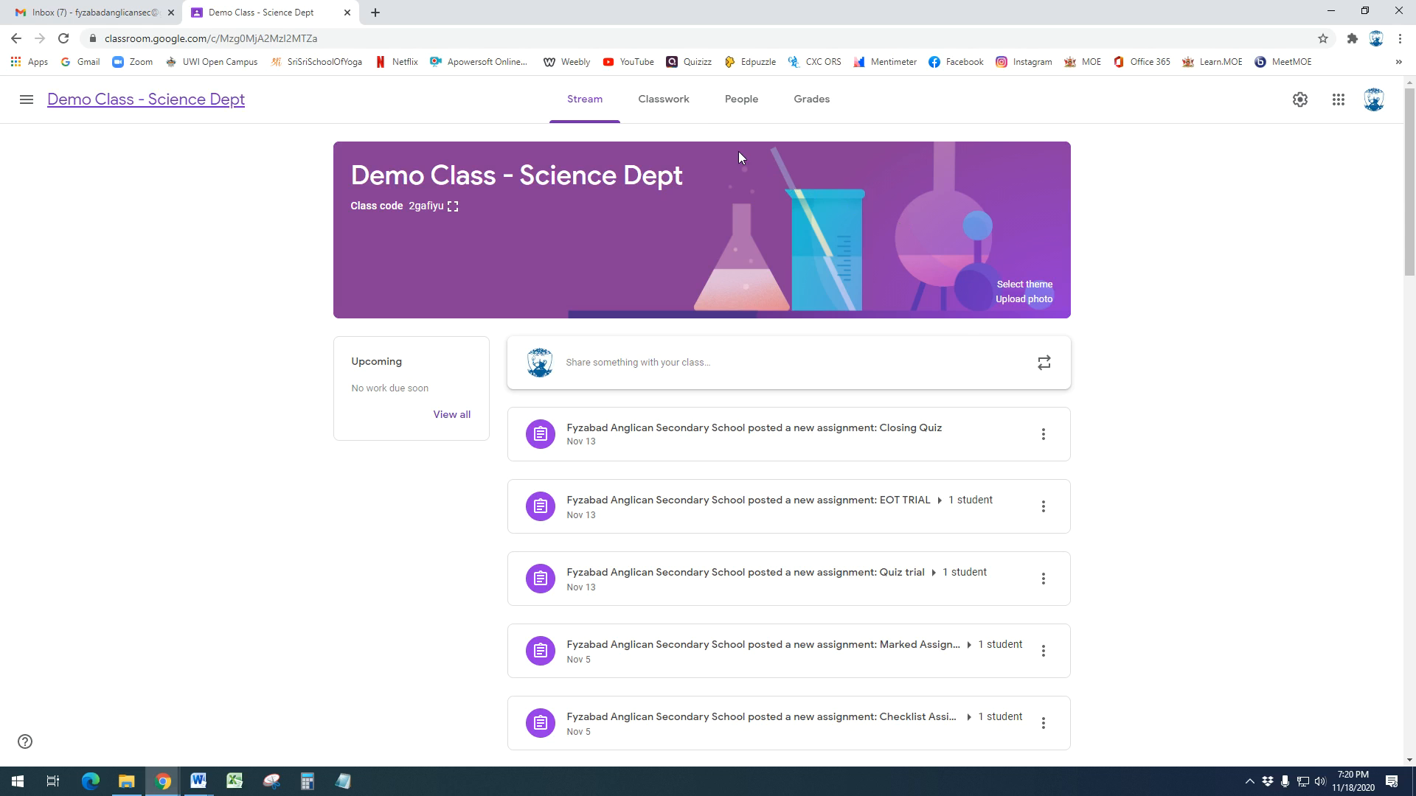
Step: Open the Rubric Assignment from the teacher's classwork and view its student work and instructions
click(668, 101)
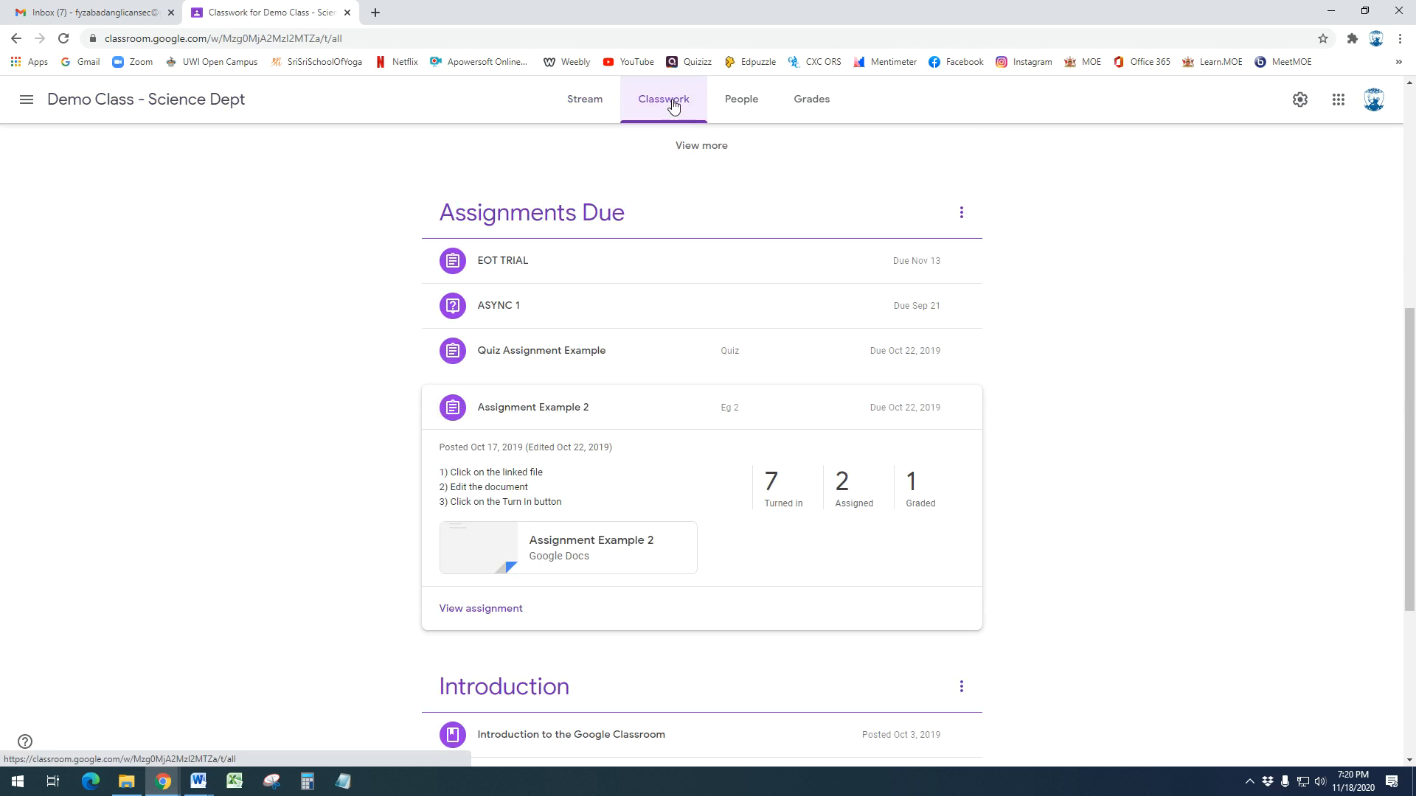
click(642, 412)
scroll(749, 442, up, 7)
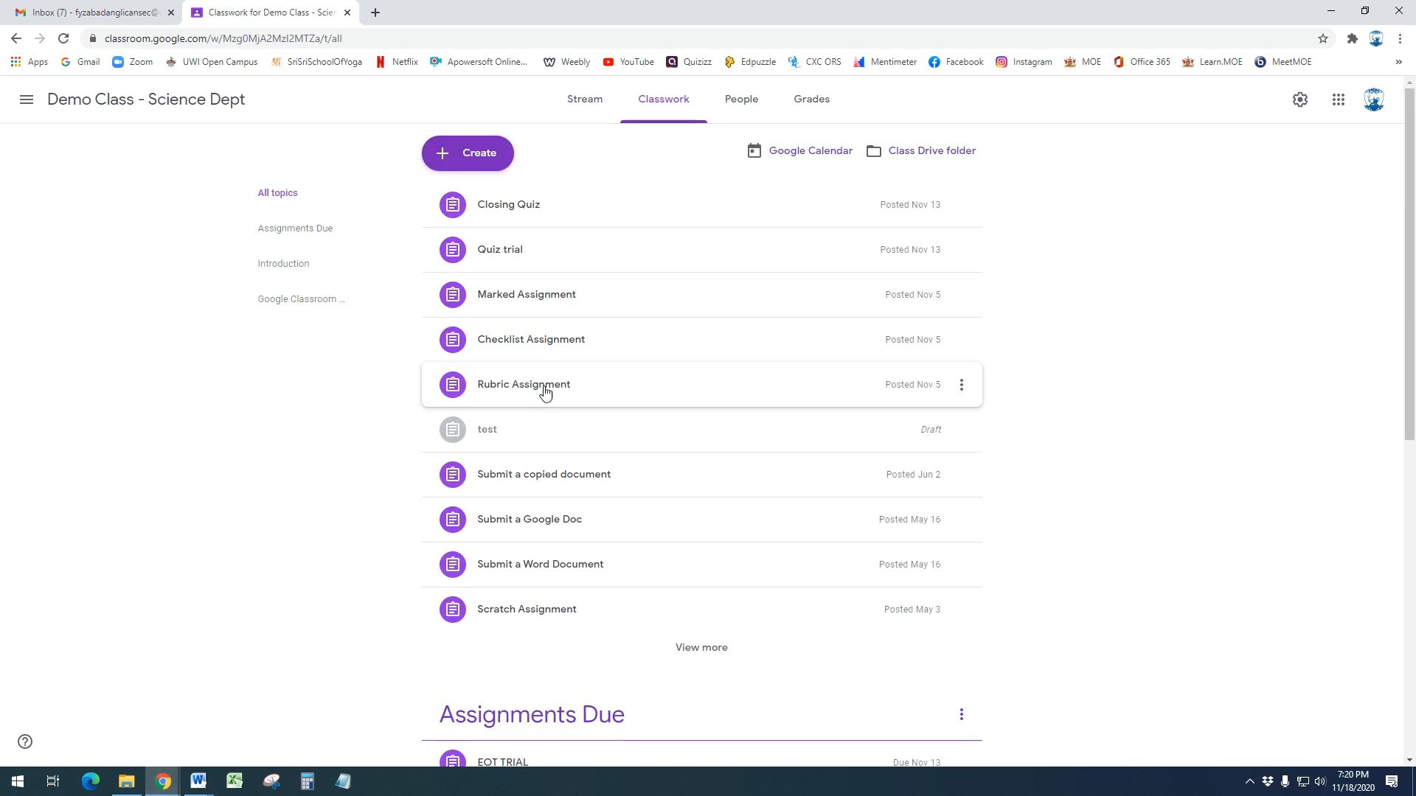
click(544, 398)
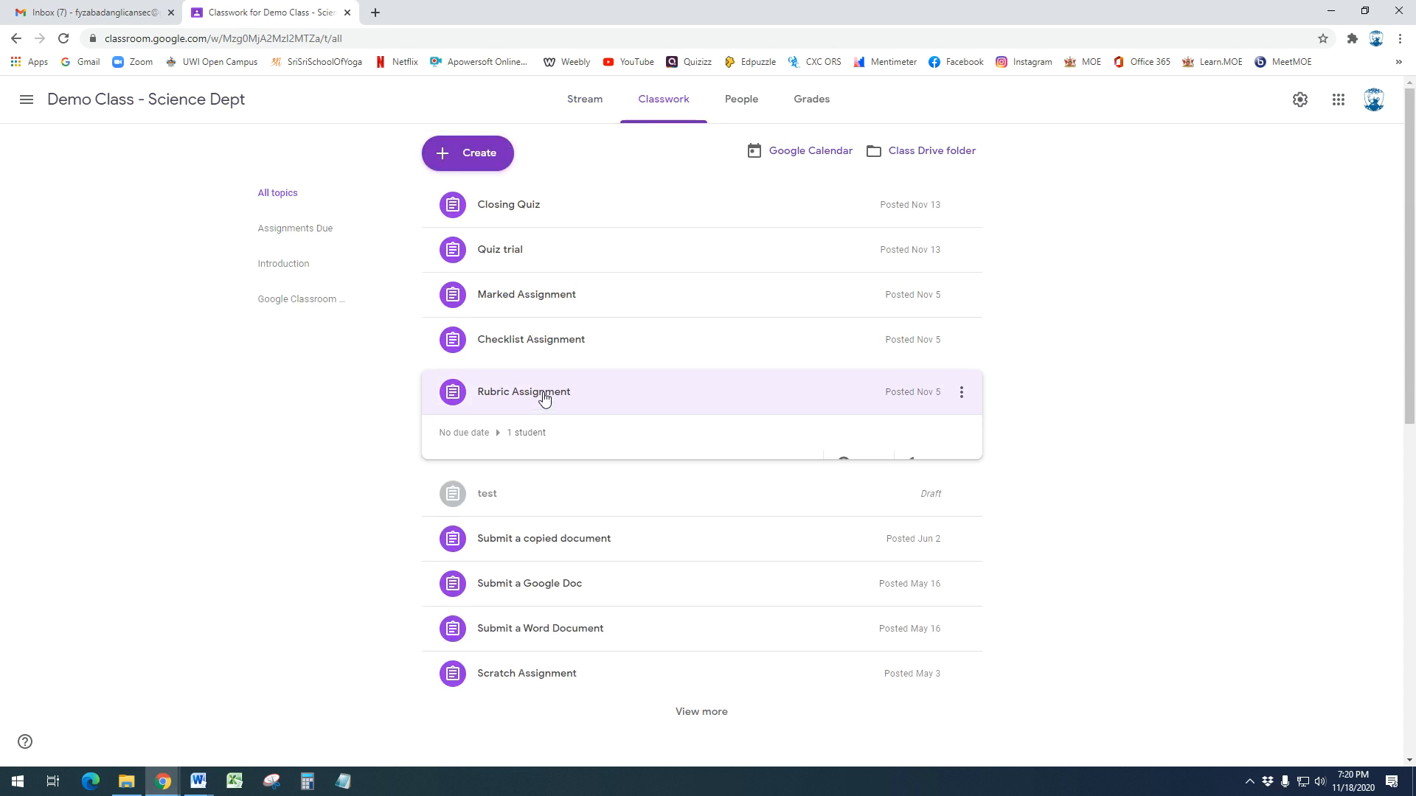
click(494, 573)
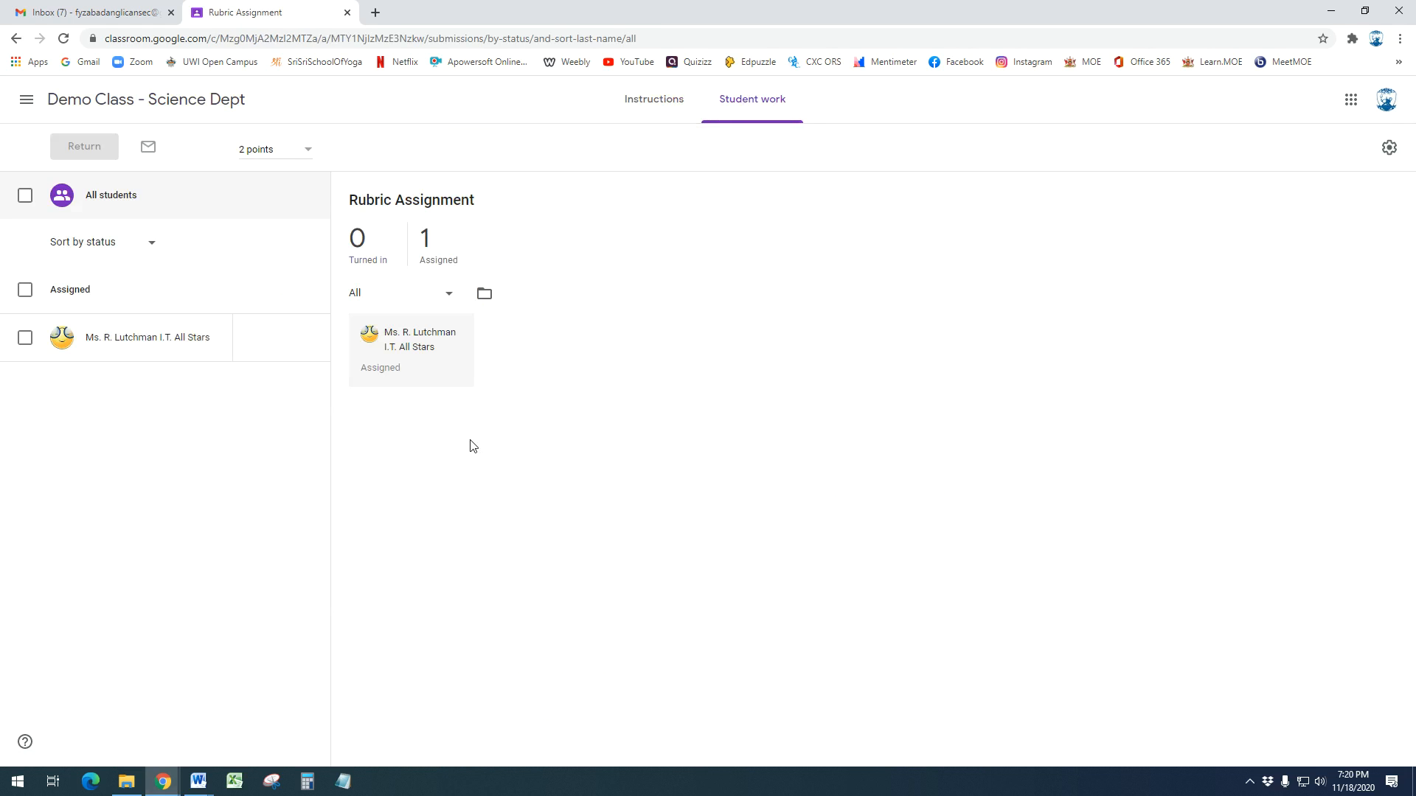
click(646, 107)
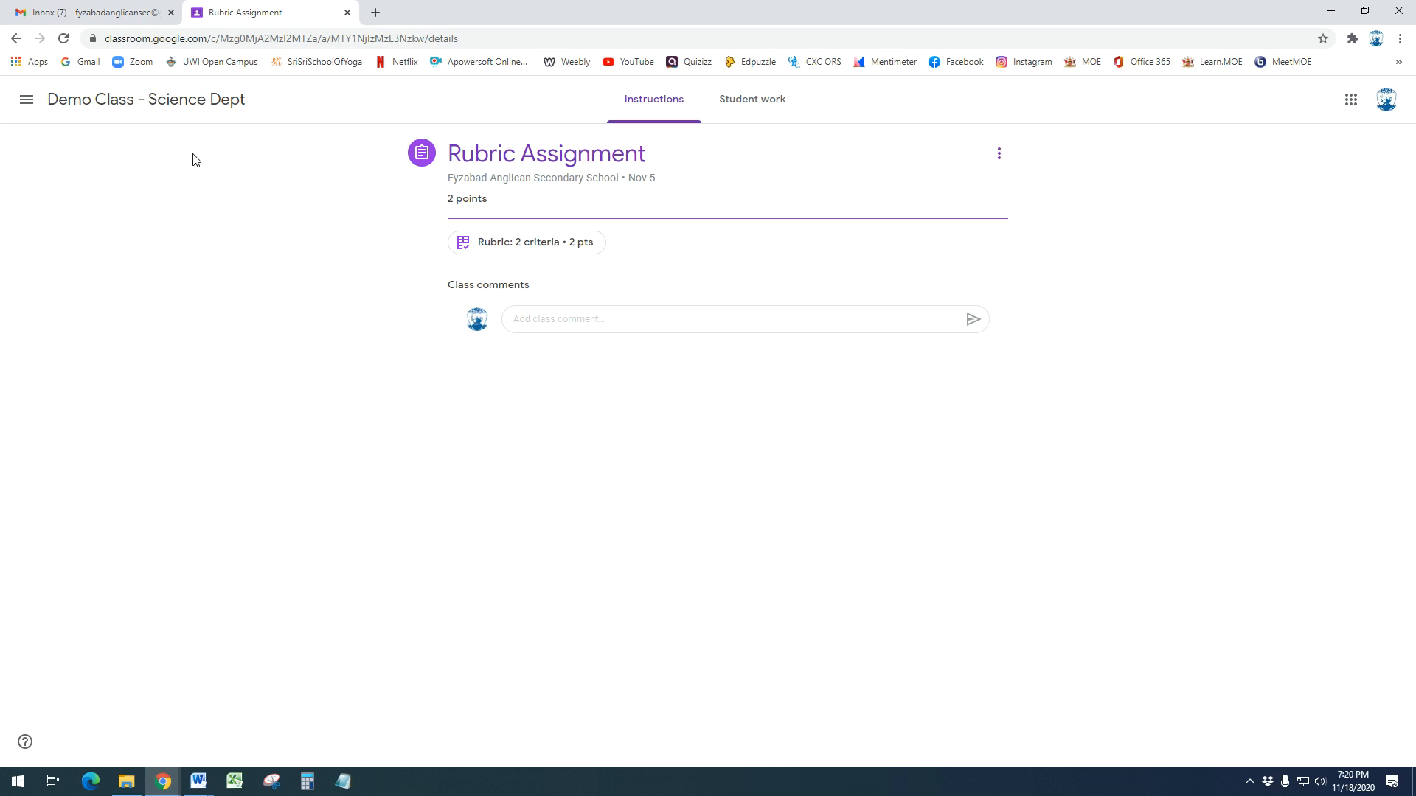
Step: Return to the class's classwork and look at the summaries of the Checklist Assignment and Marked Assignment
click(177, 107)
click(659, 111)
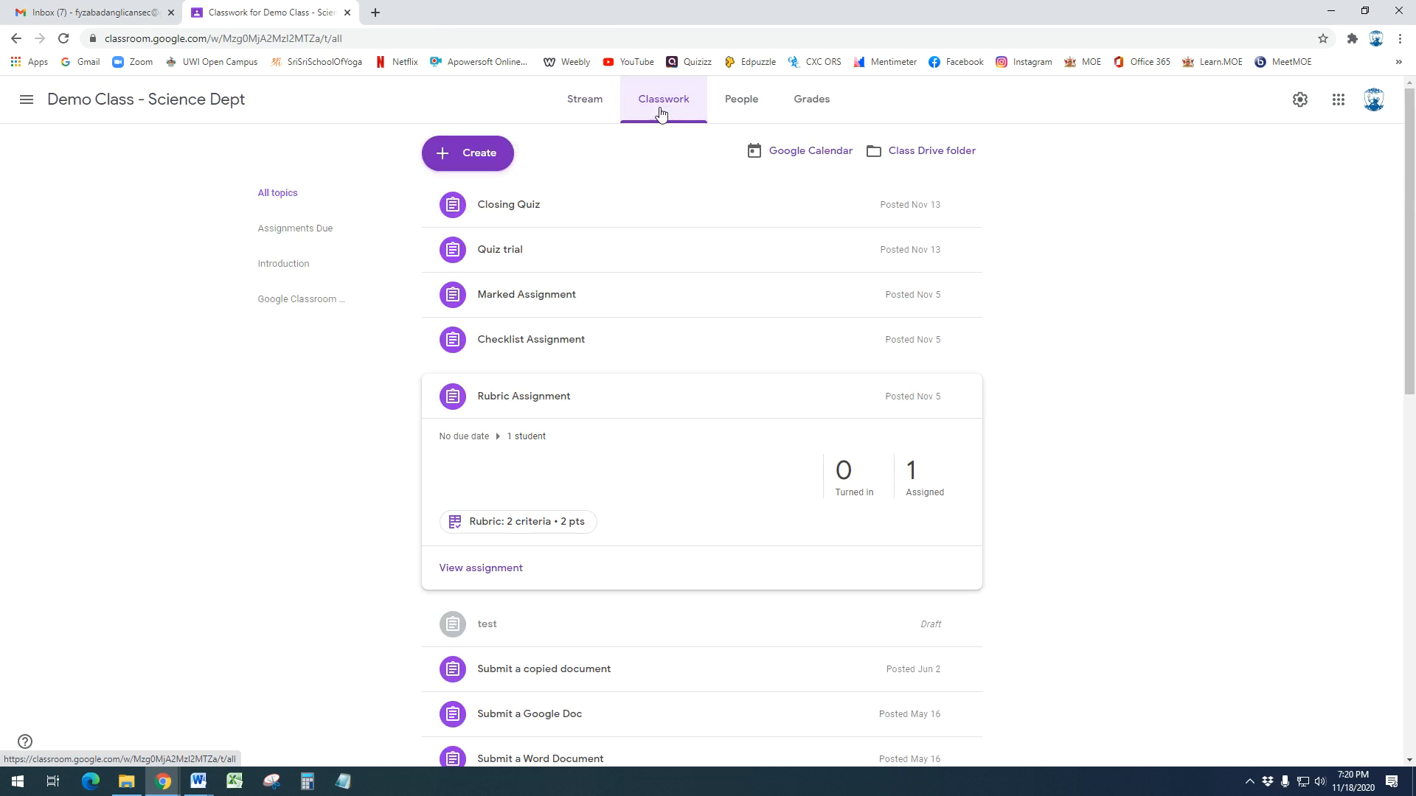
click(563, 351)
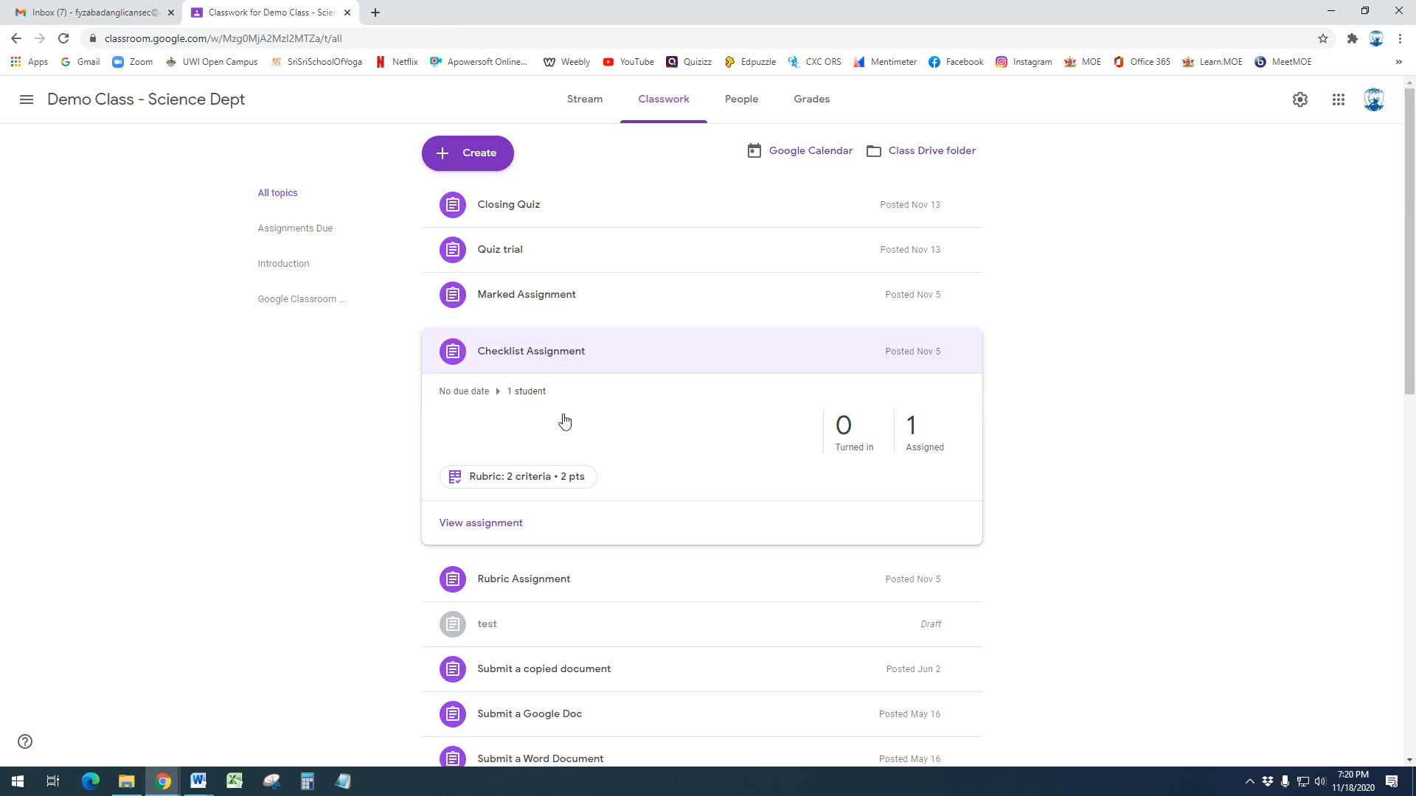
click(545, 297)
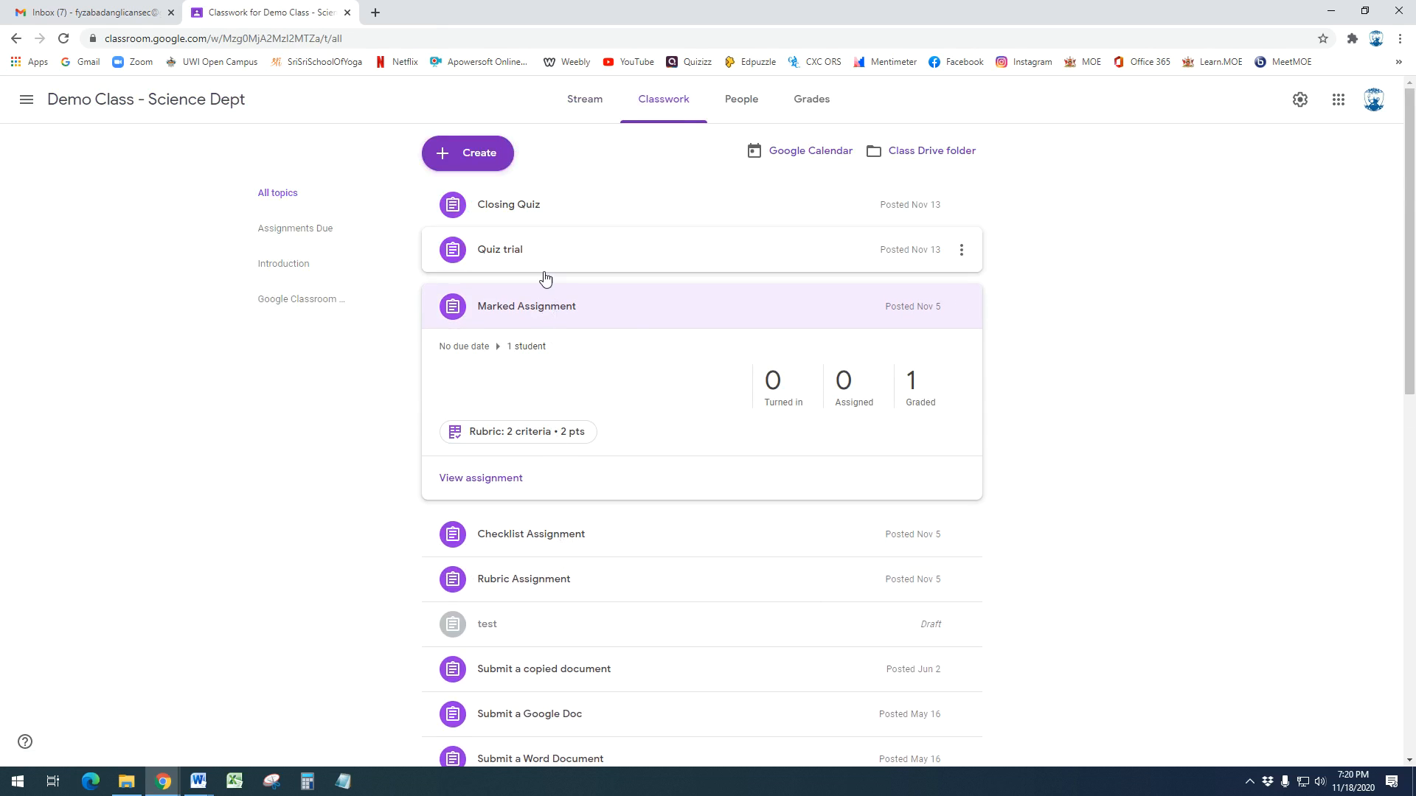
click(606, 310)
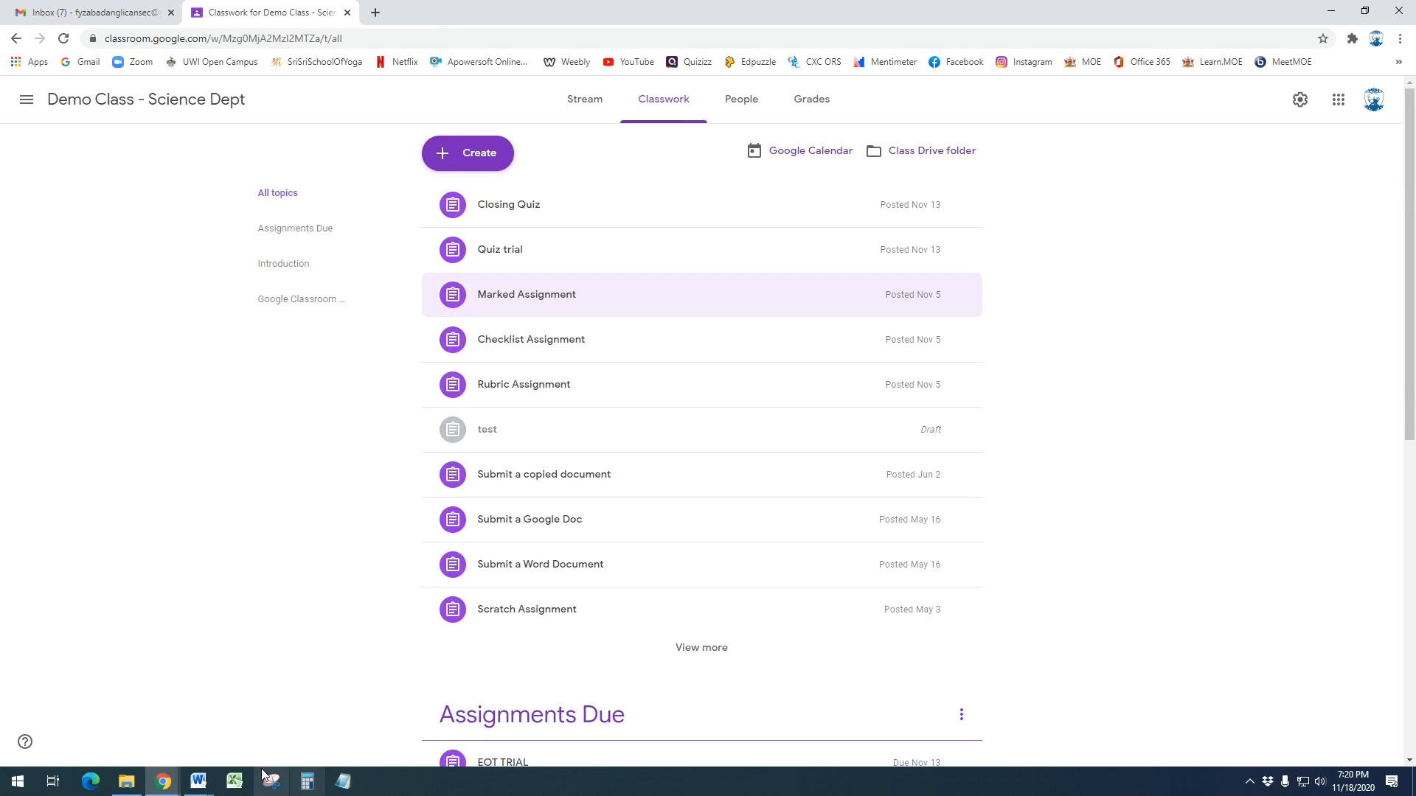
Step: Show the Student Video document in Word, switch to the student's incognito Chrome window and dismiss its downloads bar
mouse_move(198, 780)
click(398, 726)
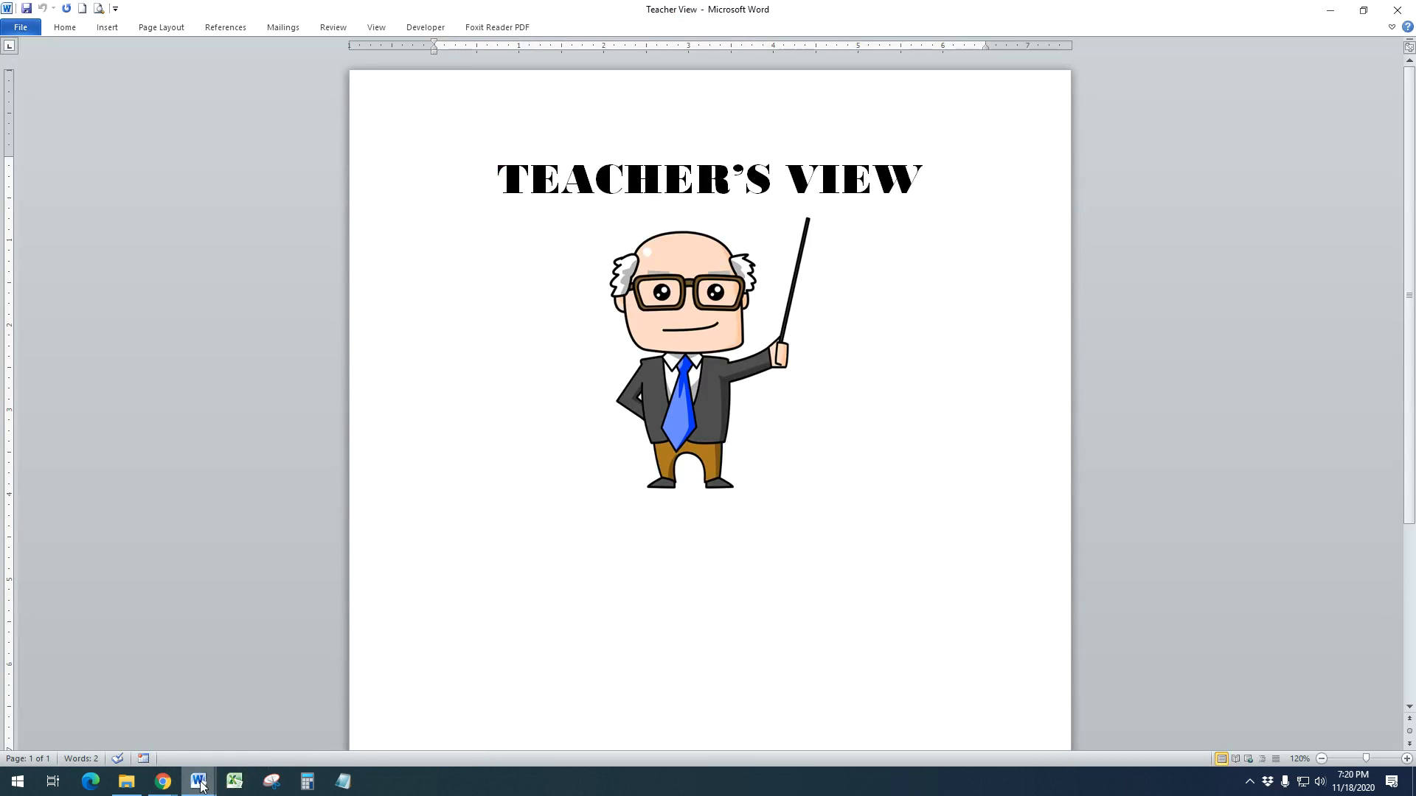
click(224, 727)
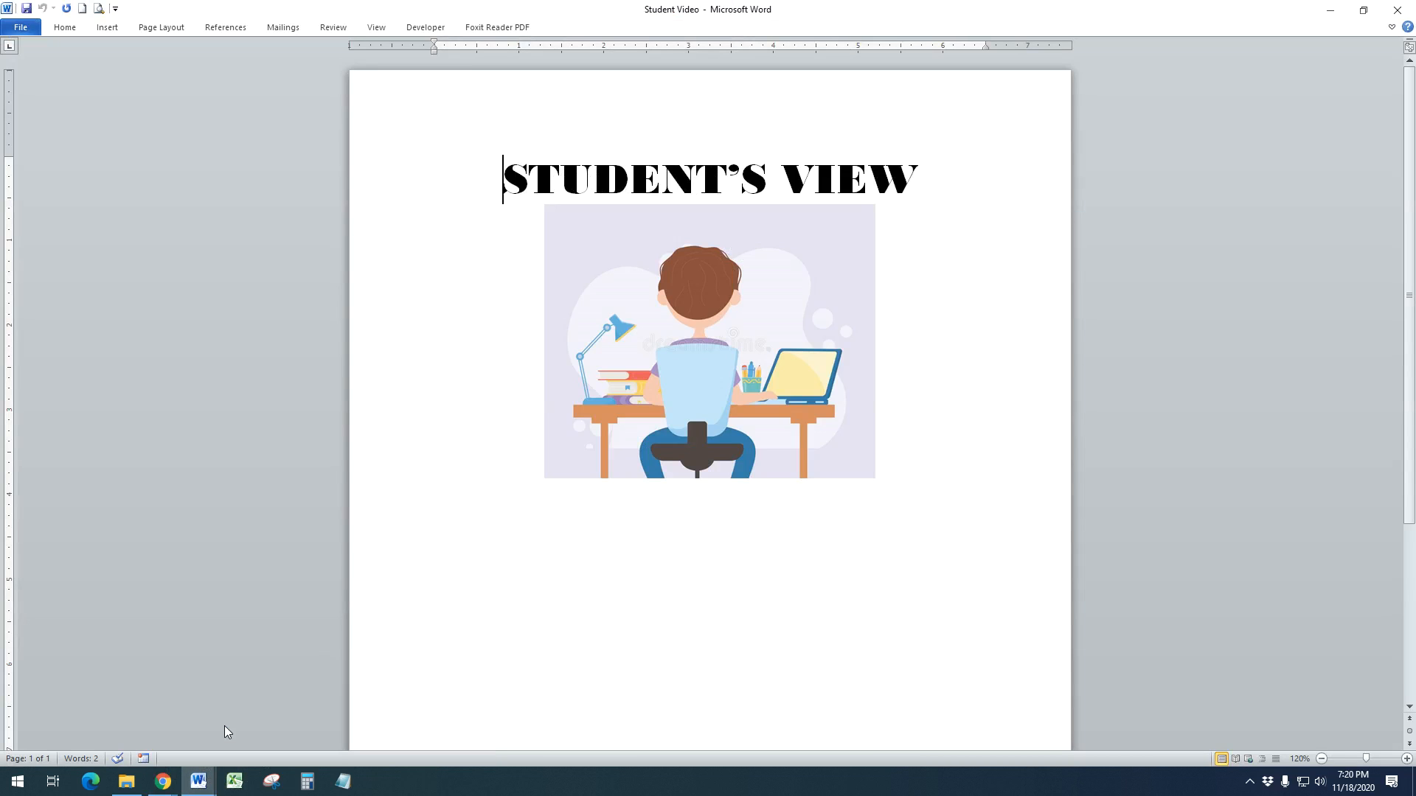
mouse_move(162, 783)
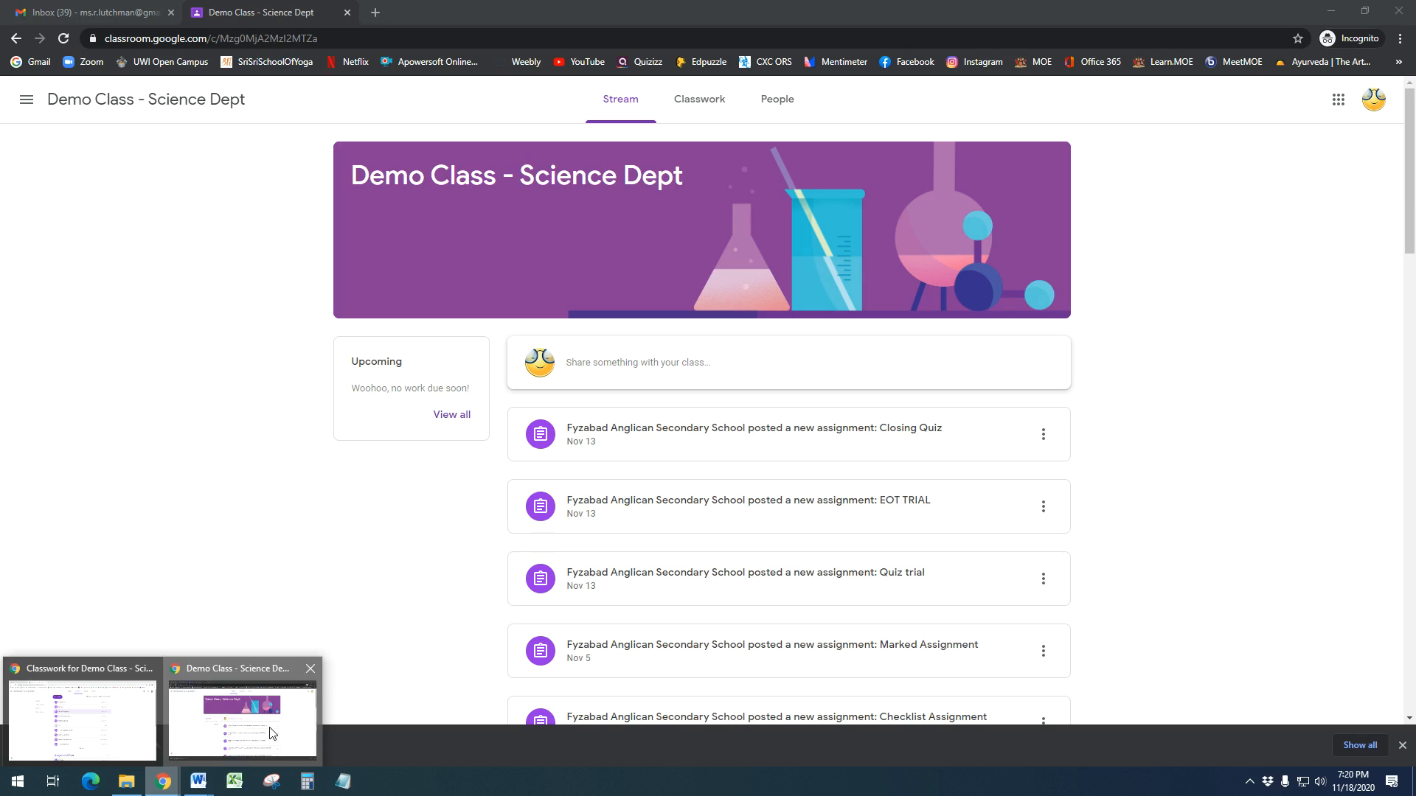
click(271, 726)
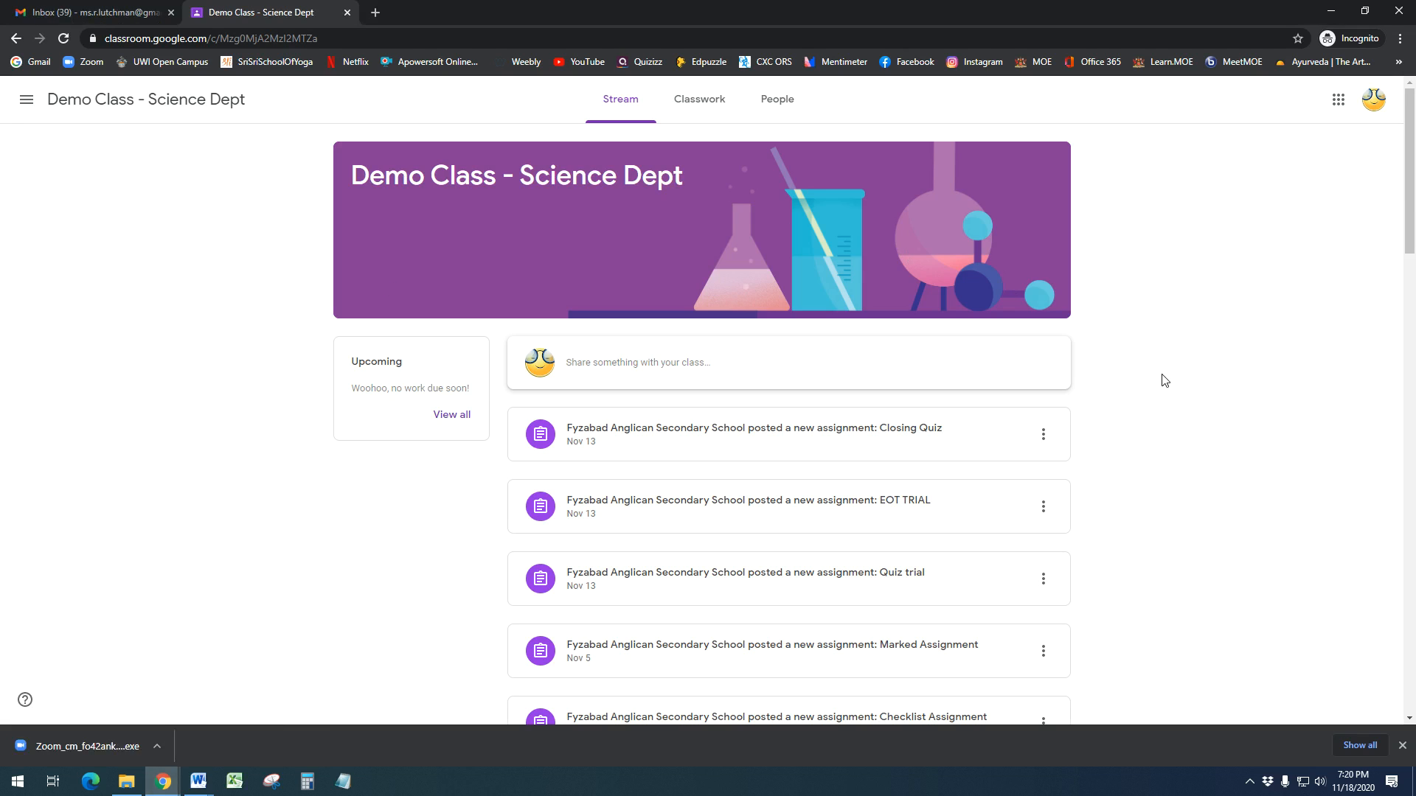
click(1402, 747)
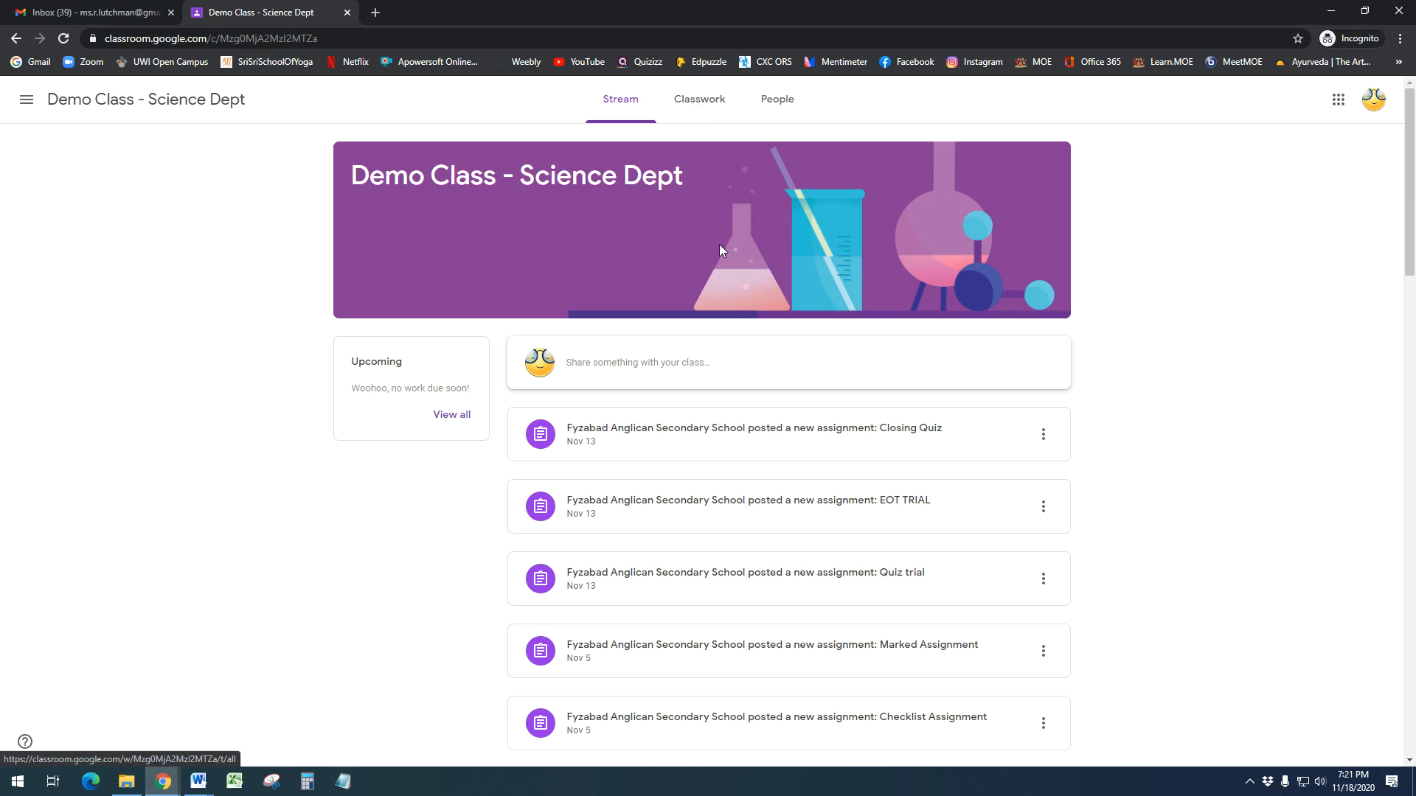
Step: Open the Marked Assignment from the student's classwork to view its graded rubric and submitted work
click(713, 109)
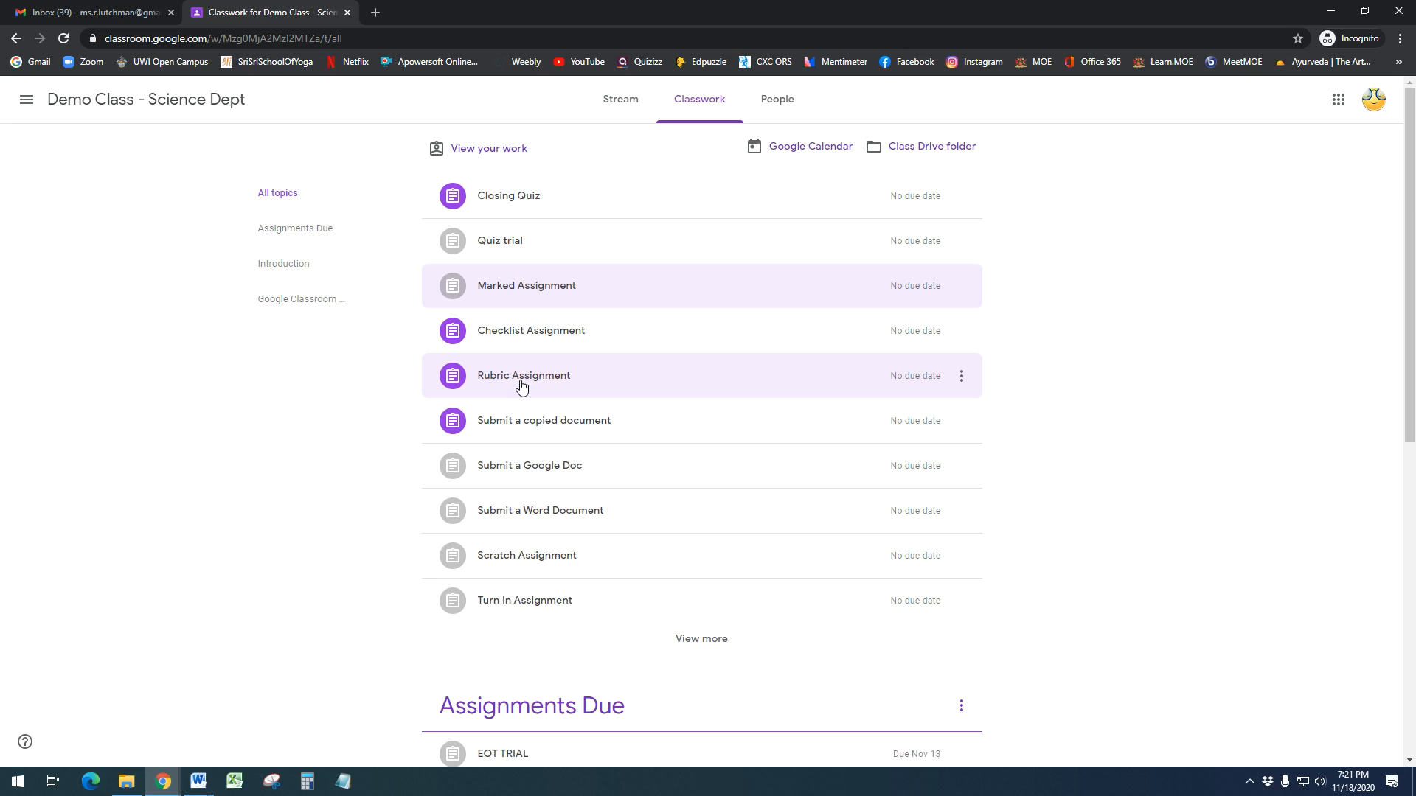
click(536, 286)
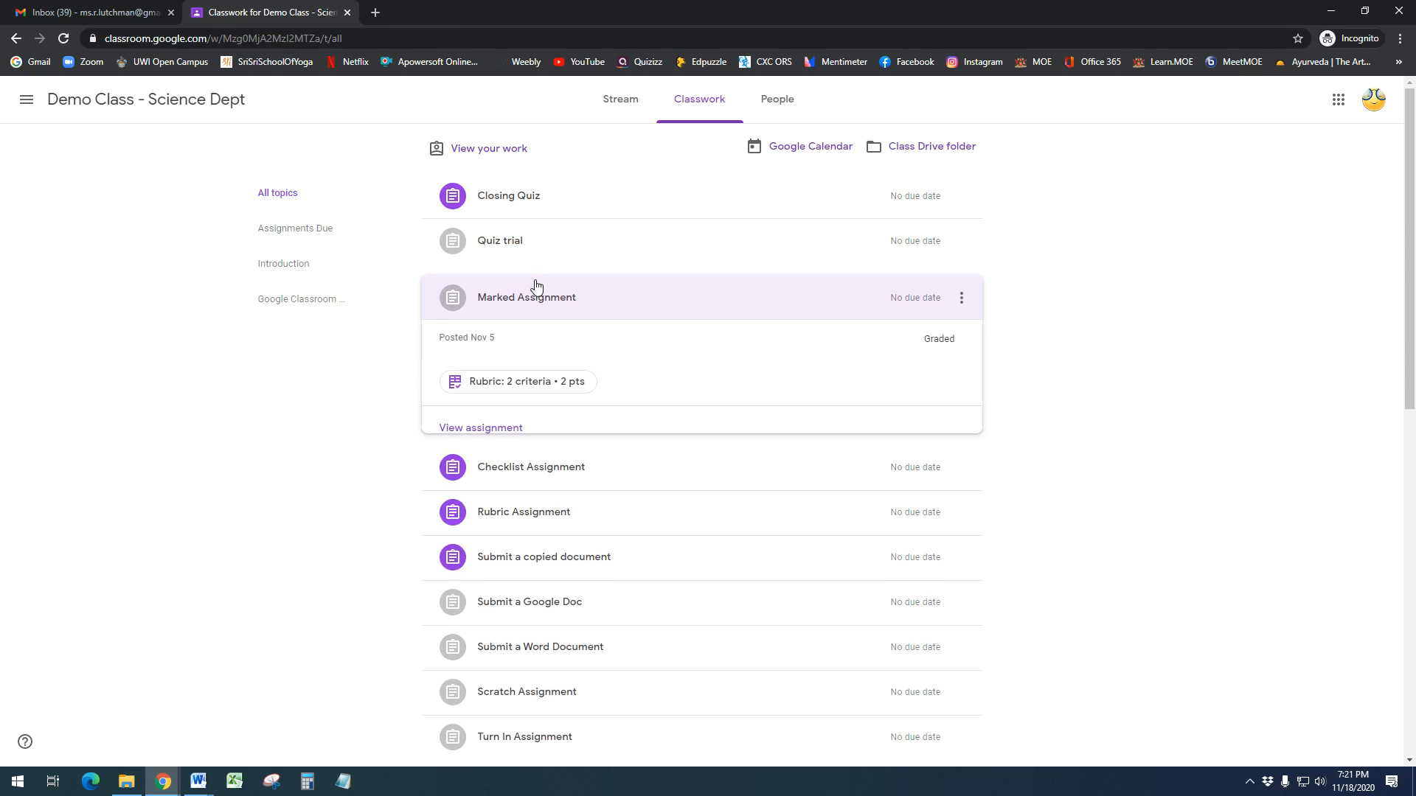
click(498, 429)
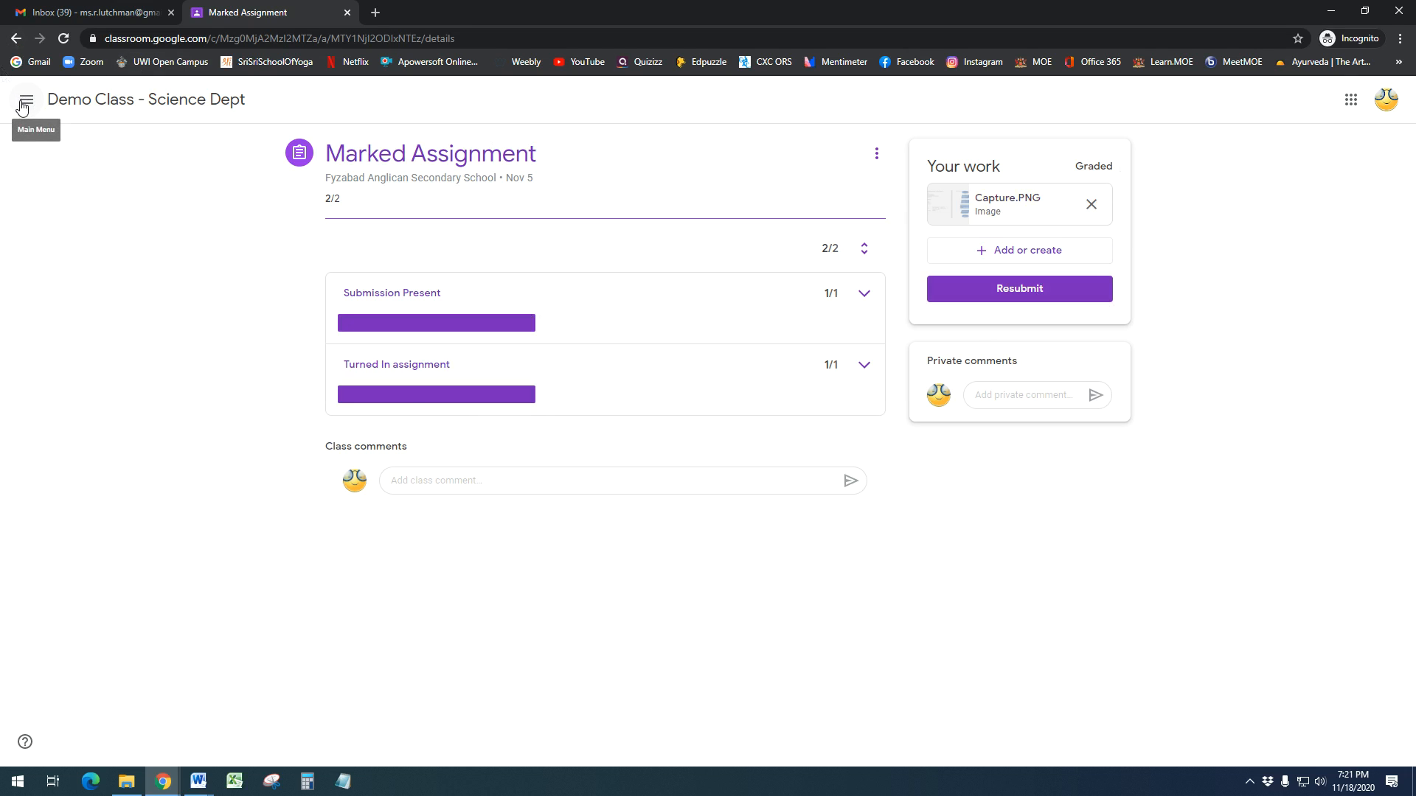
Step: Go back to the student's classwork and open the Checklist Assignment to view its criteria
click(69, 103)
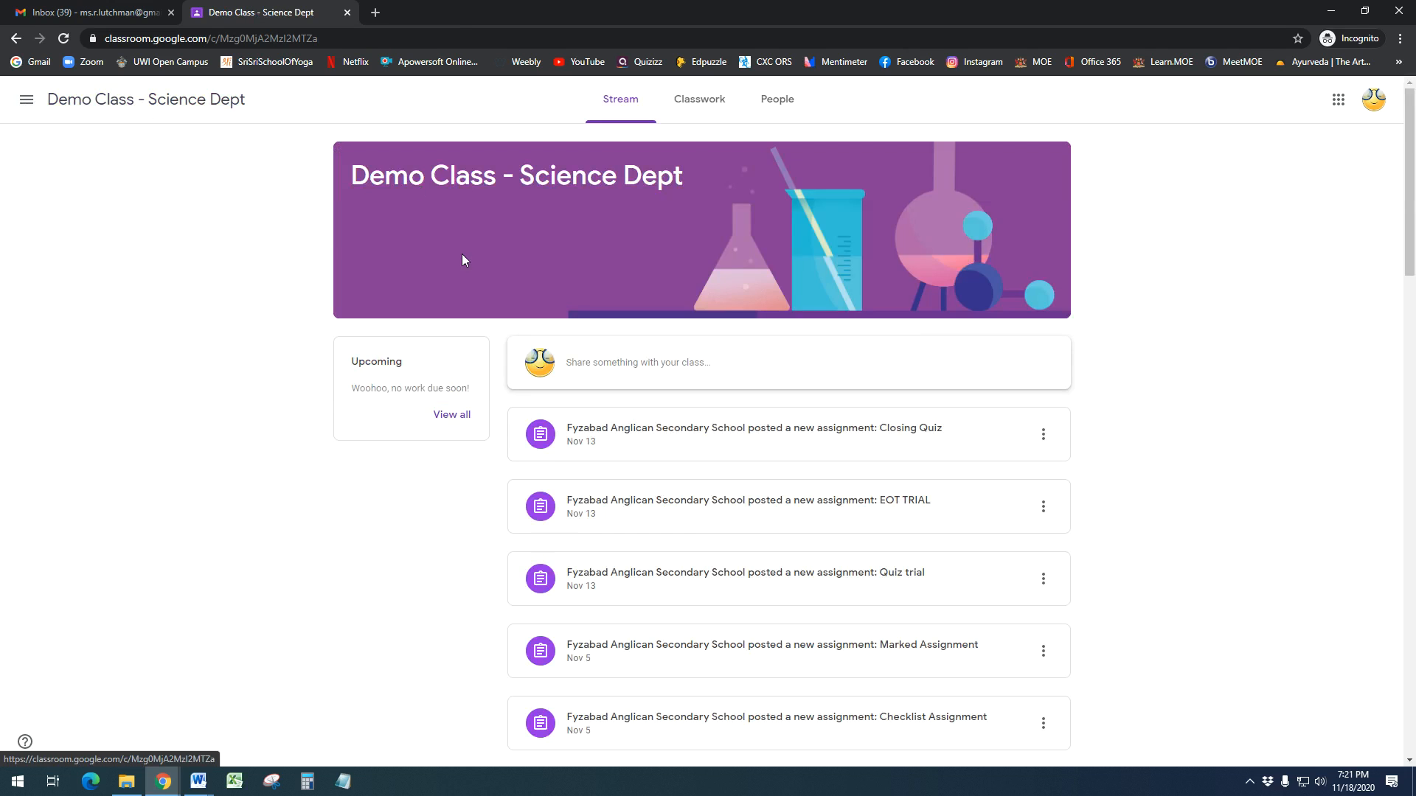
click(696, 101)
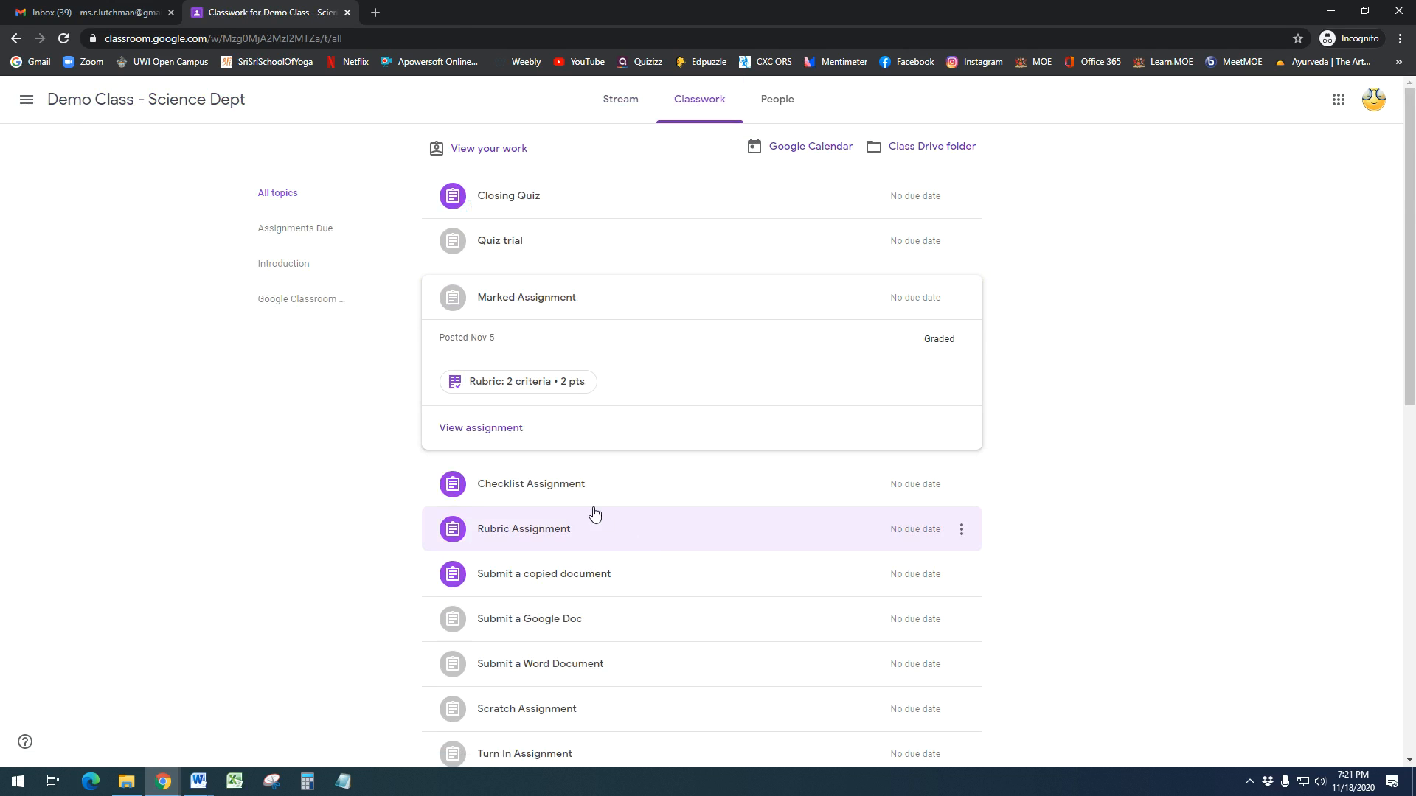
click(541, 493)
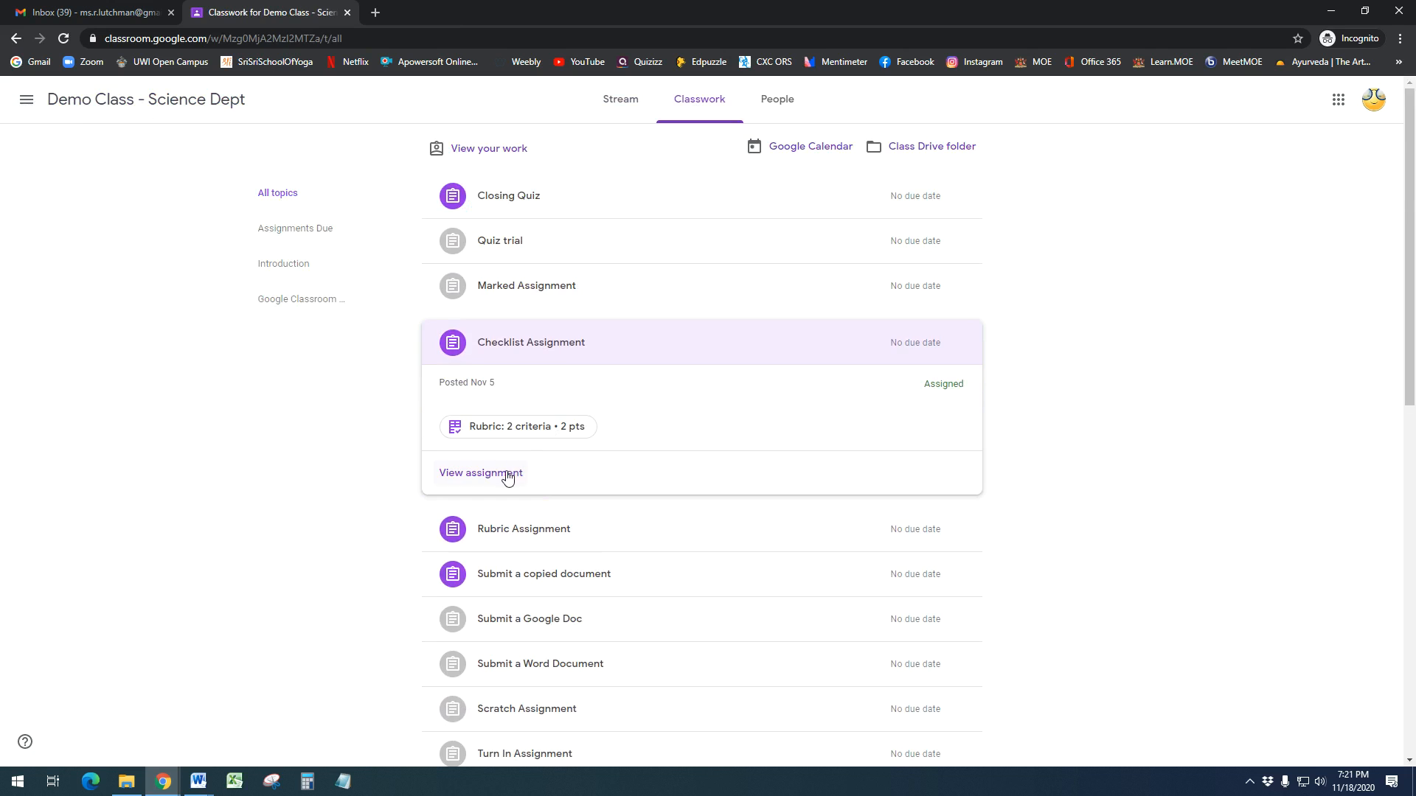
click(508, 476)
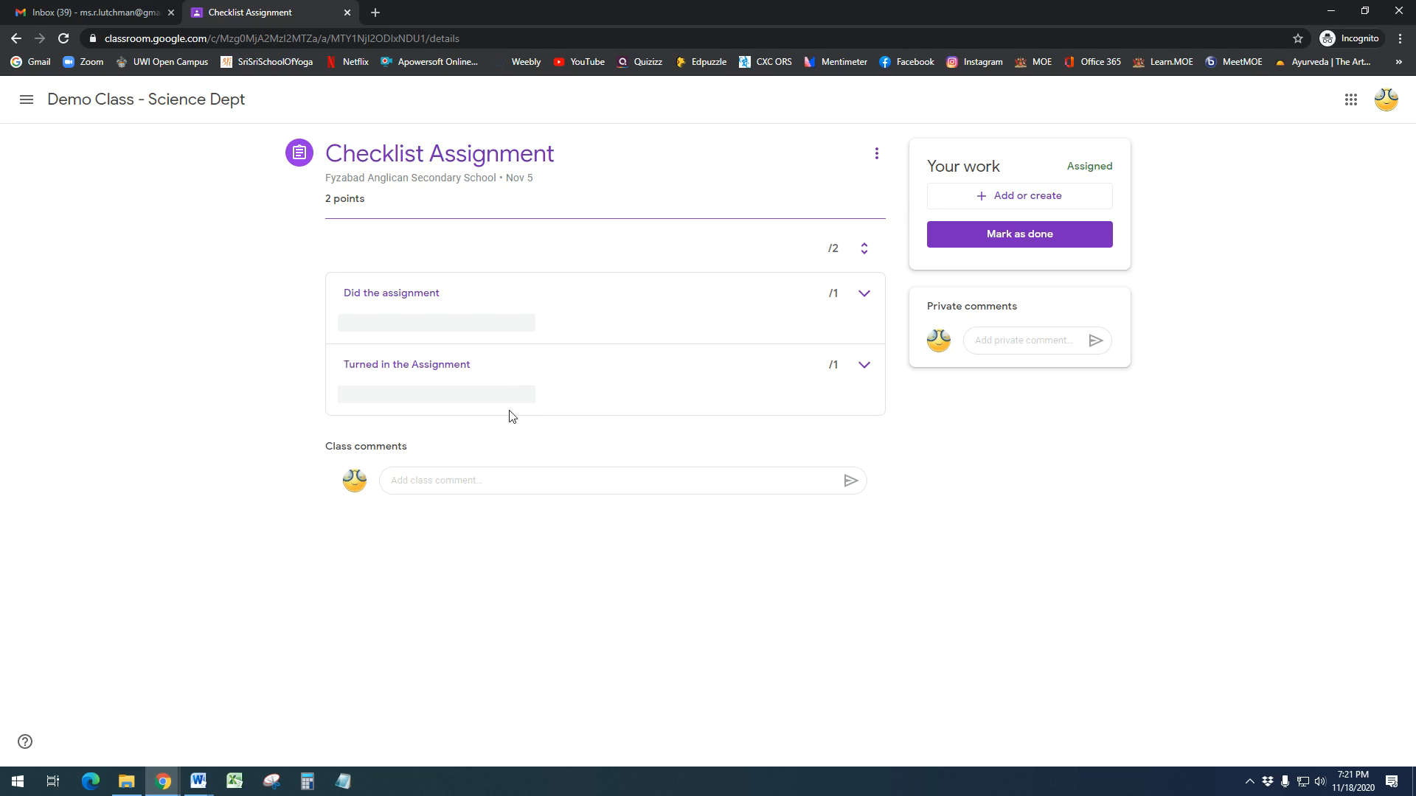
Step: Return to the student's classwork and open the Rubric Assignment to view its criteria and levels
click(87, 107)
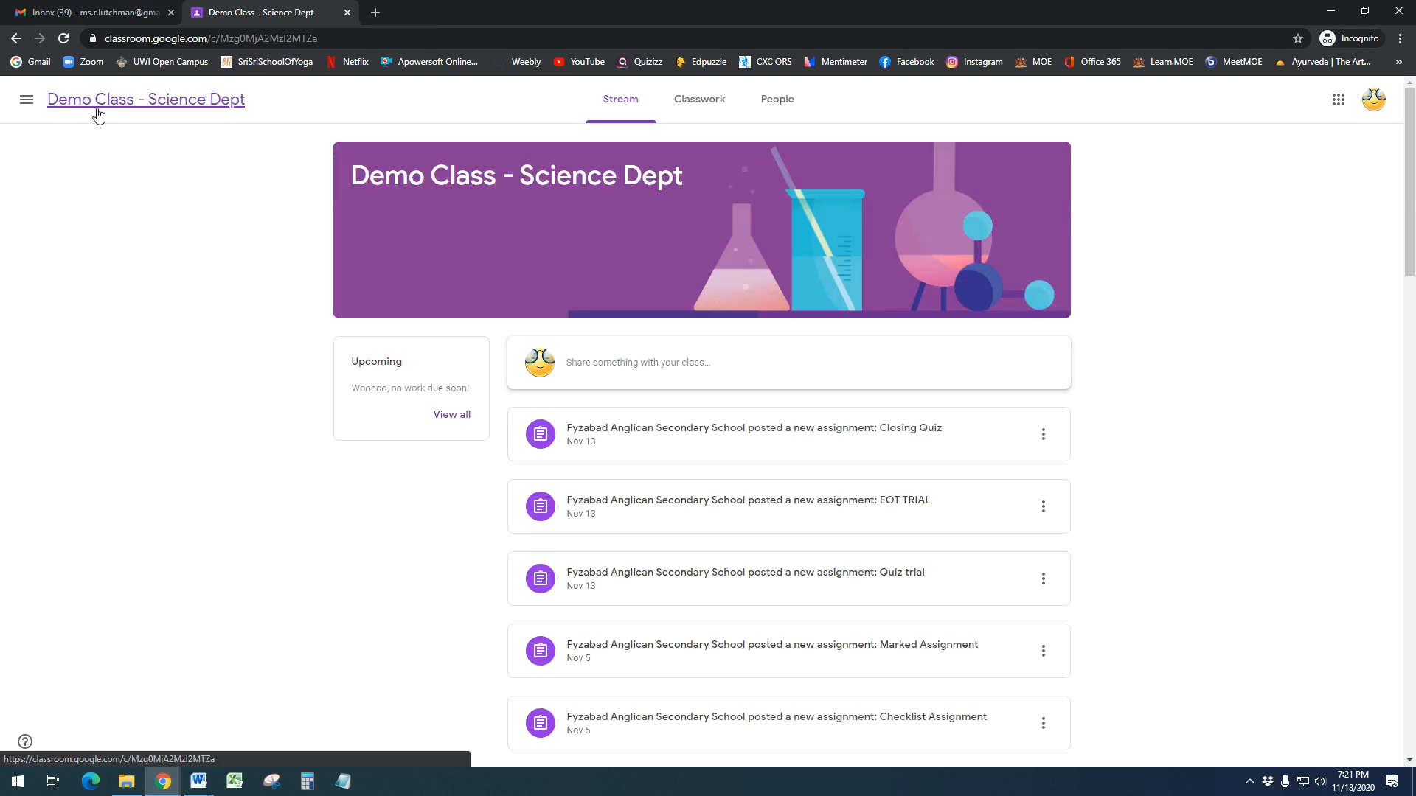
click(704, 102)
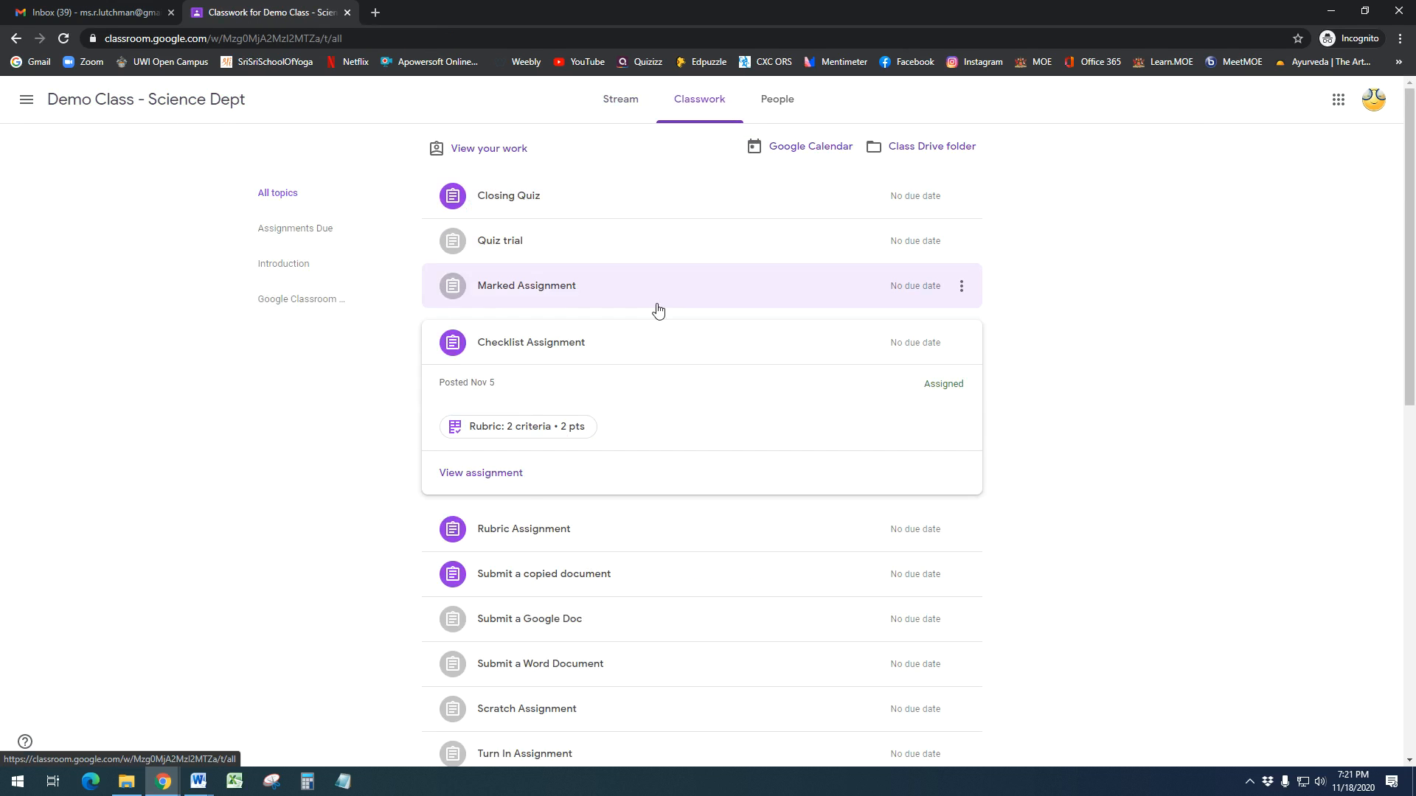
click(522, 526)
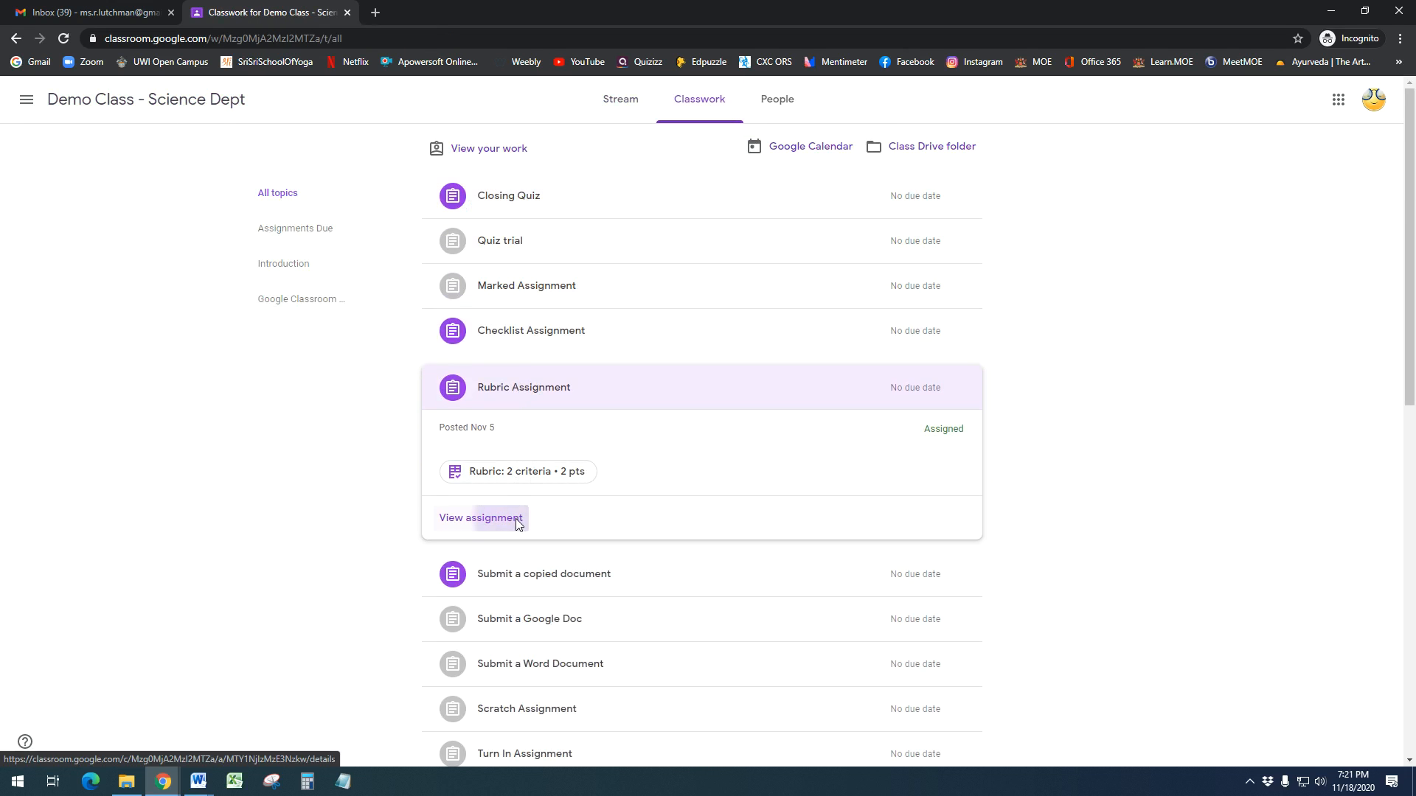
click(515, 519)
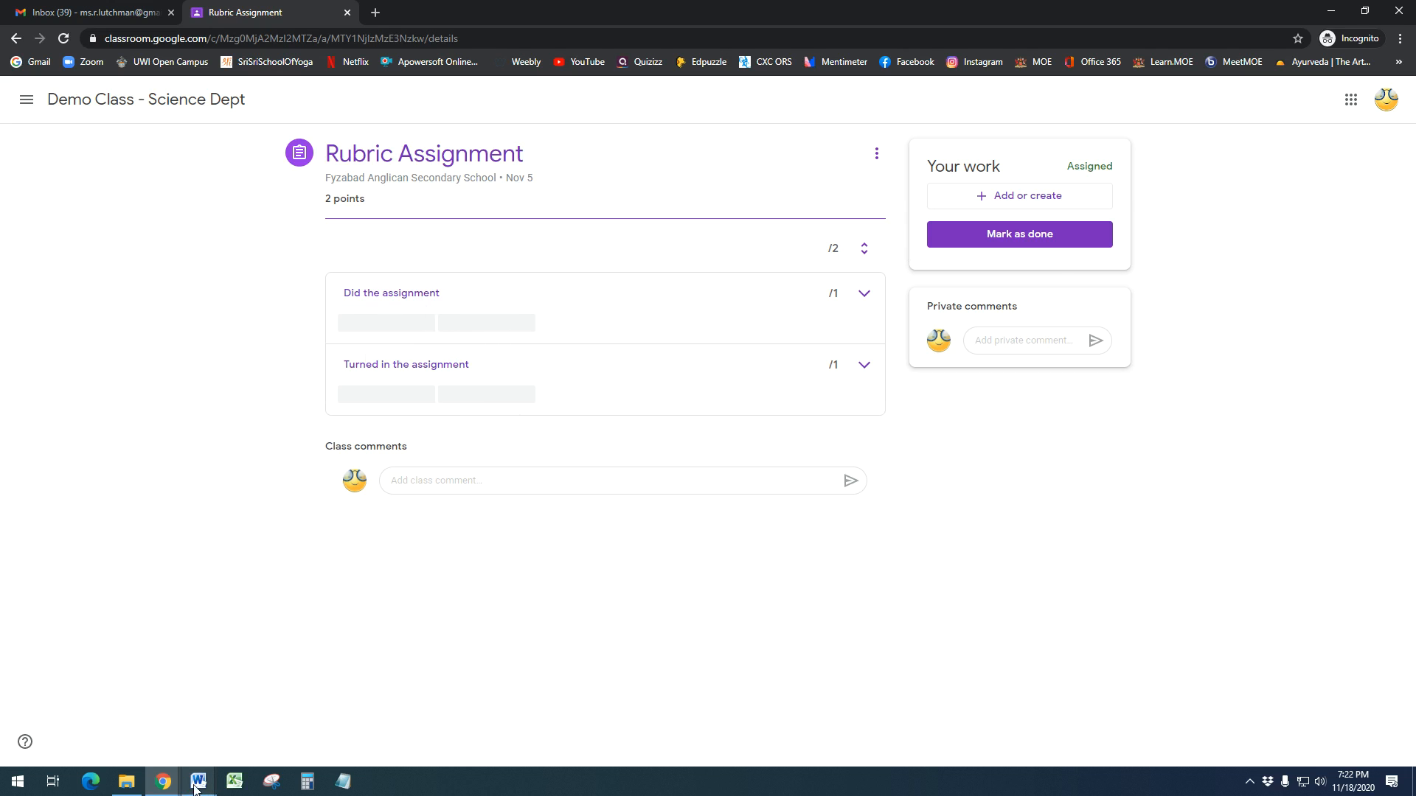
Step: Review the rubric outline in Word's Assessments document, clear its text selection and bring up the Teacher View document
mouse_move(195, 788)
click(126, 744)
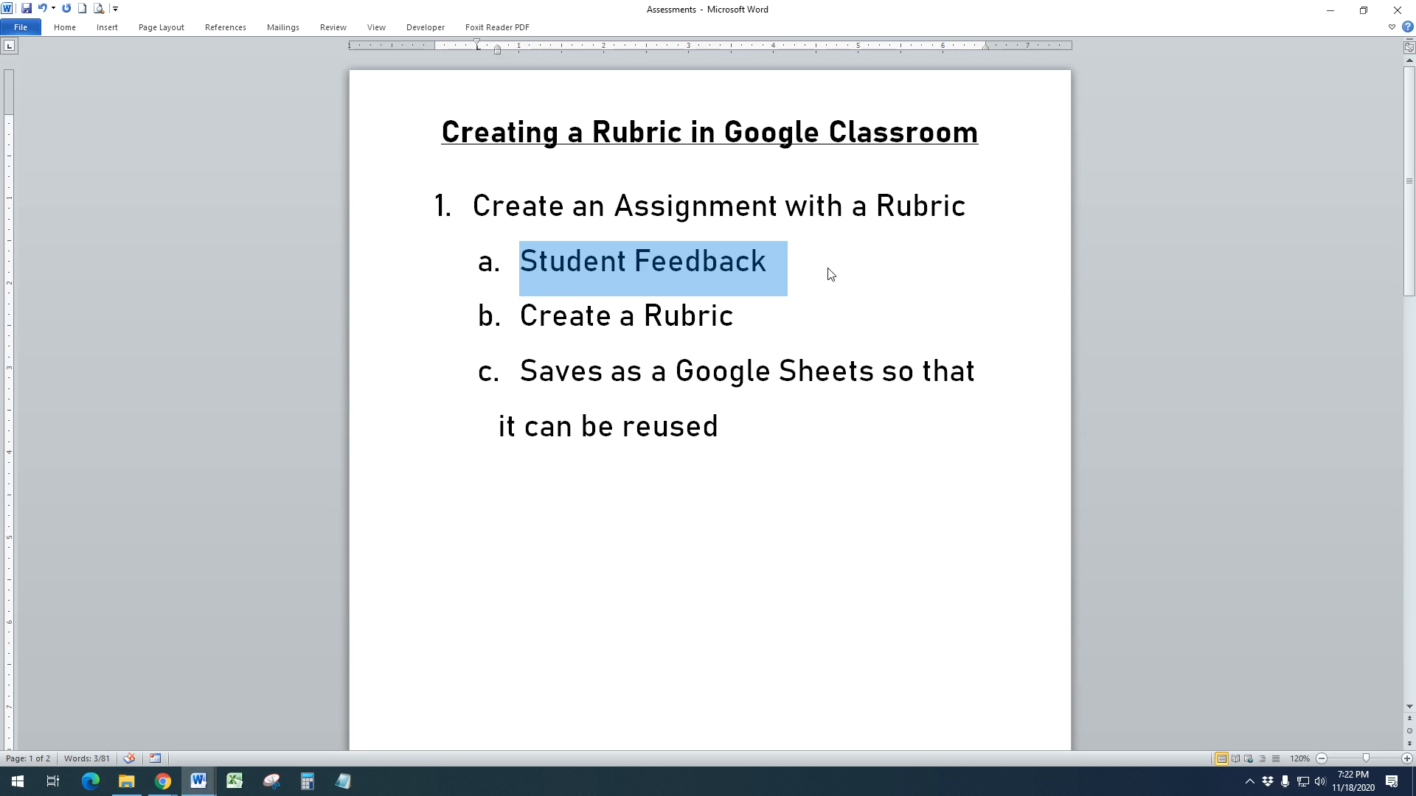
click(764, 320)
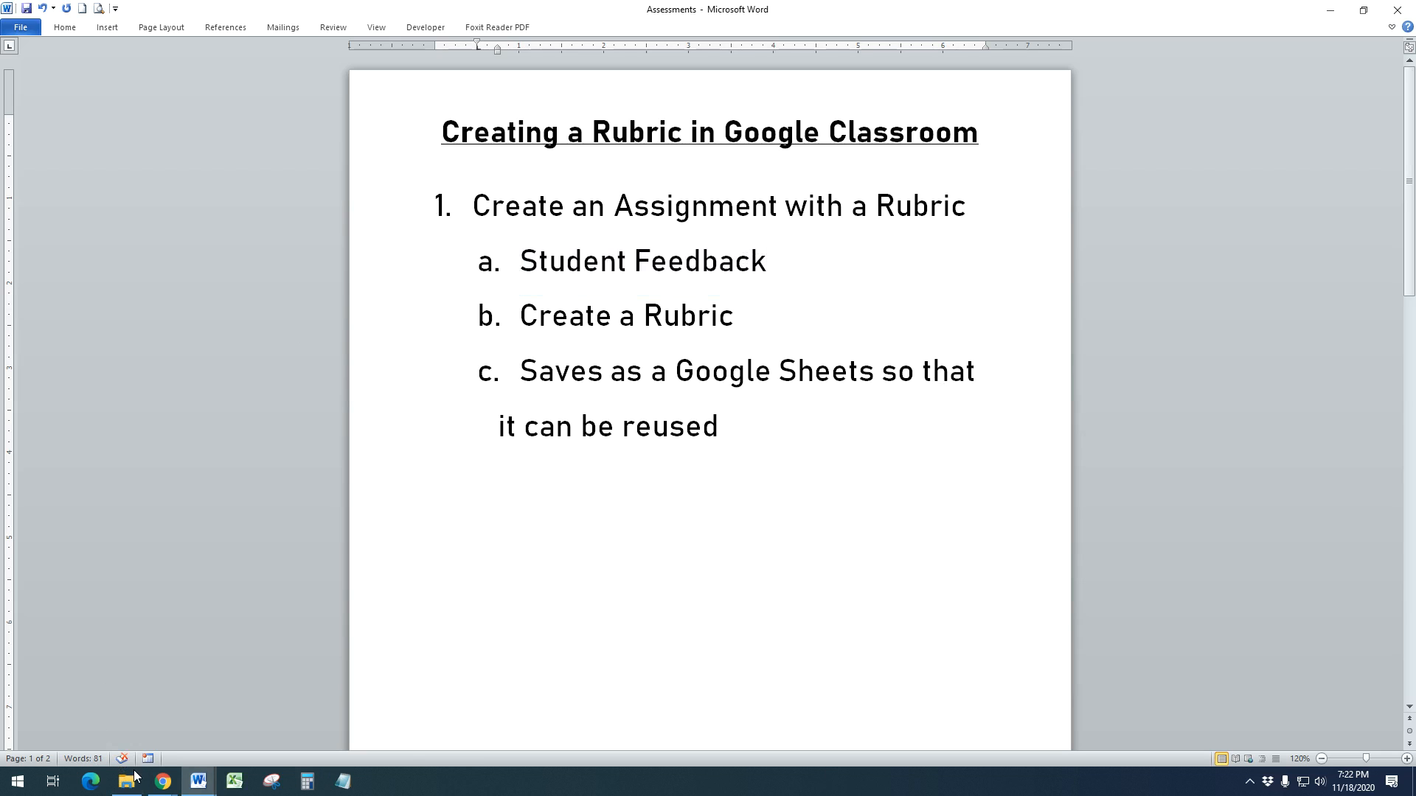
mouse_move(198, 781)
click(395, 750)
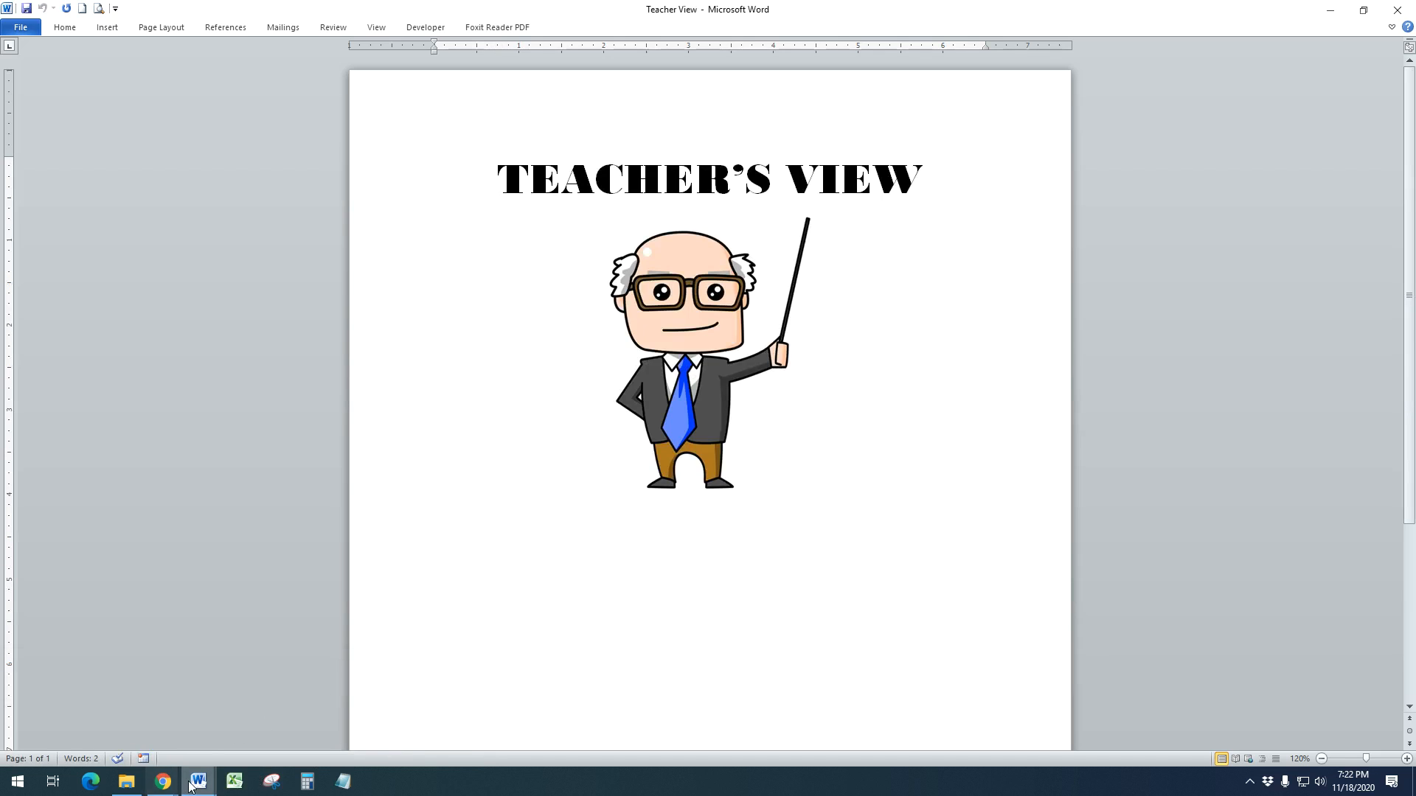
Step: Switch to the teacher's Google Classroom window in Chrome and open the Marked Assignment's student work
mouse_move(198, 785)
mouse_move(96, 734)
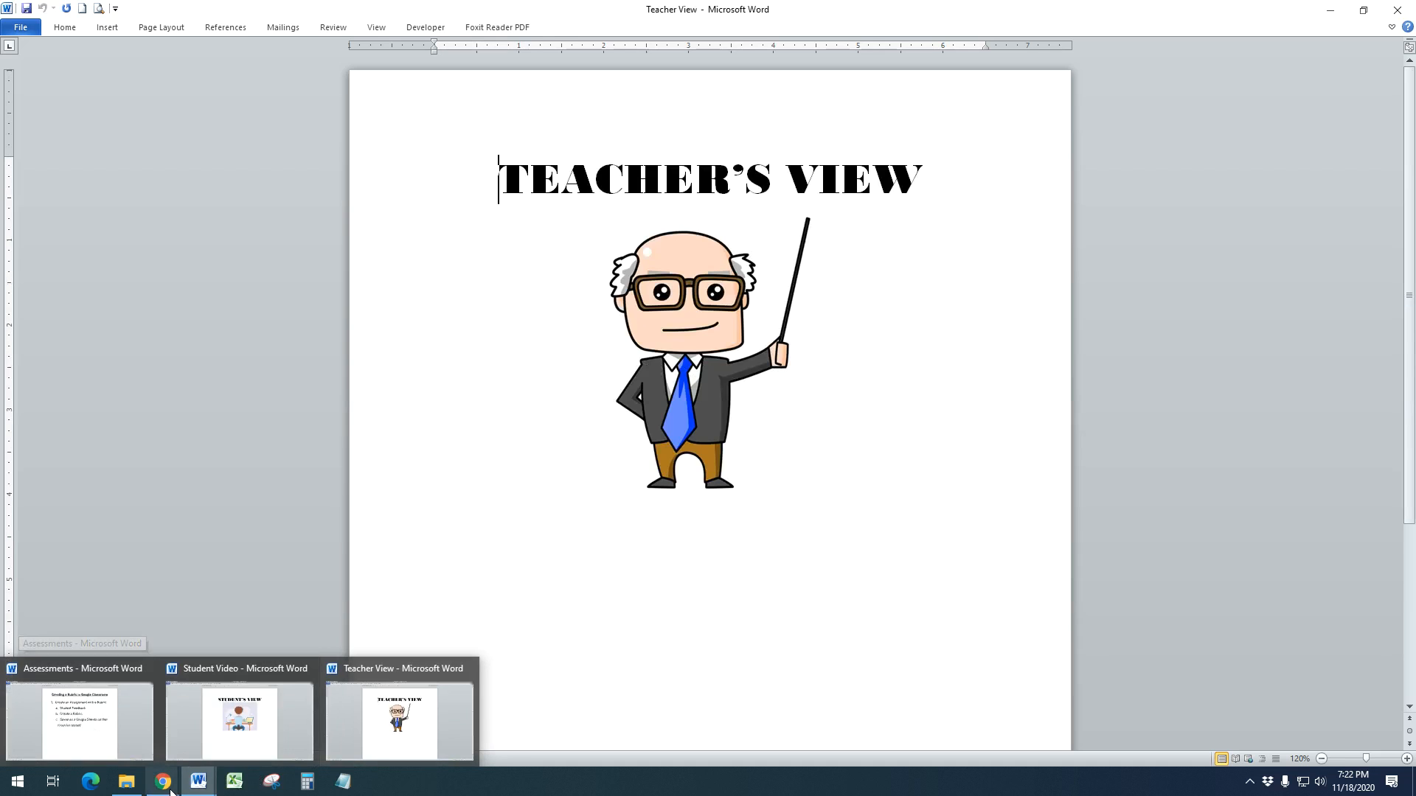
click(110, 738)
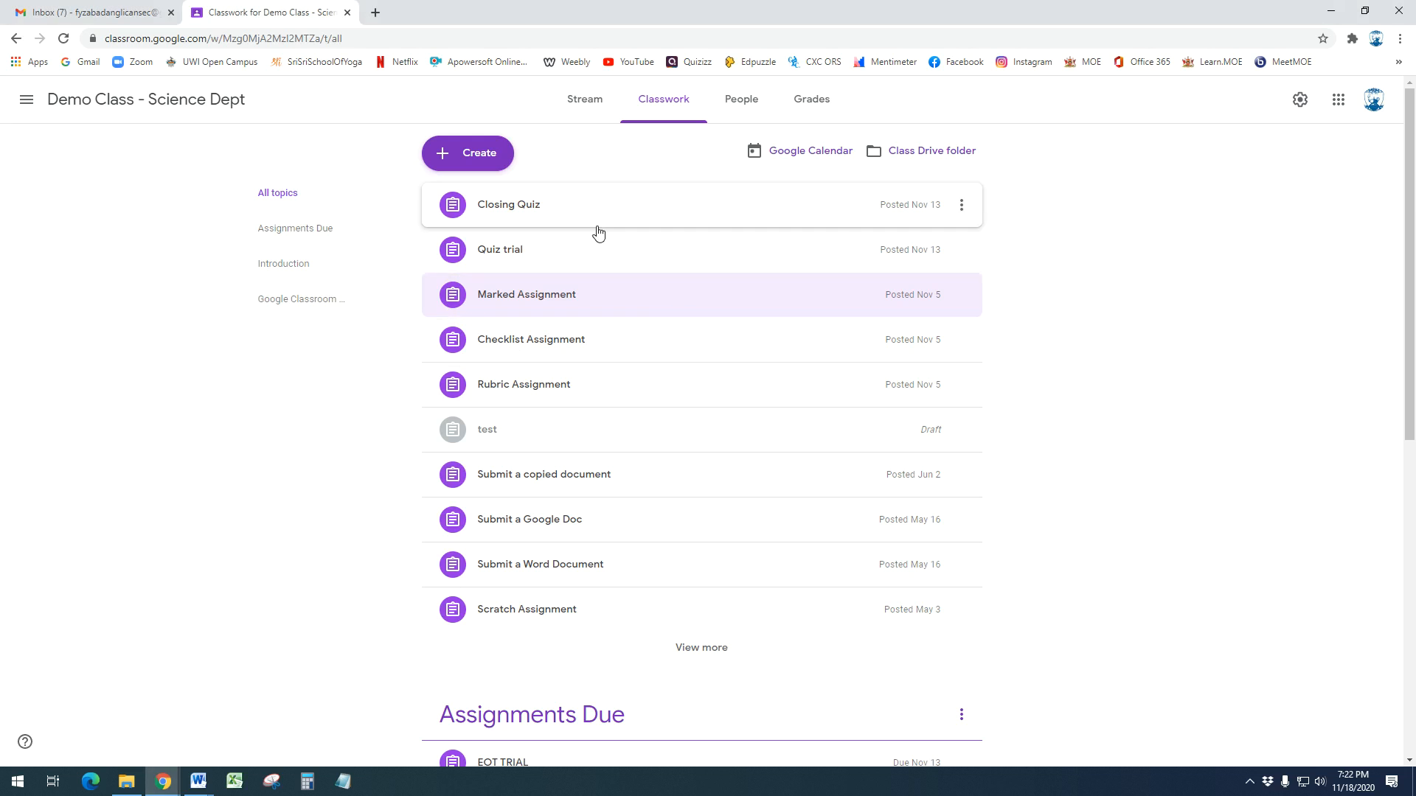
click(549, 304)
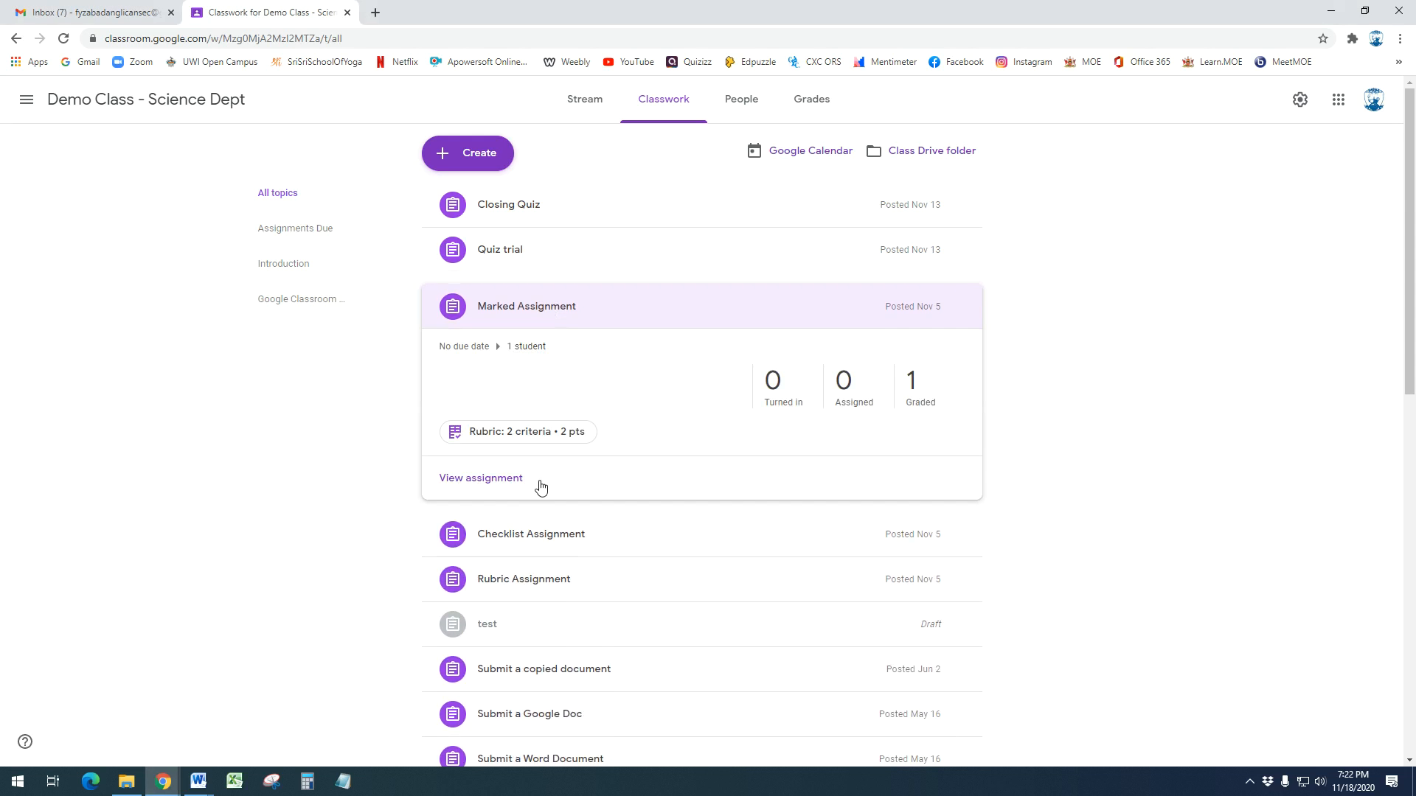
click(486, 481)
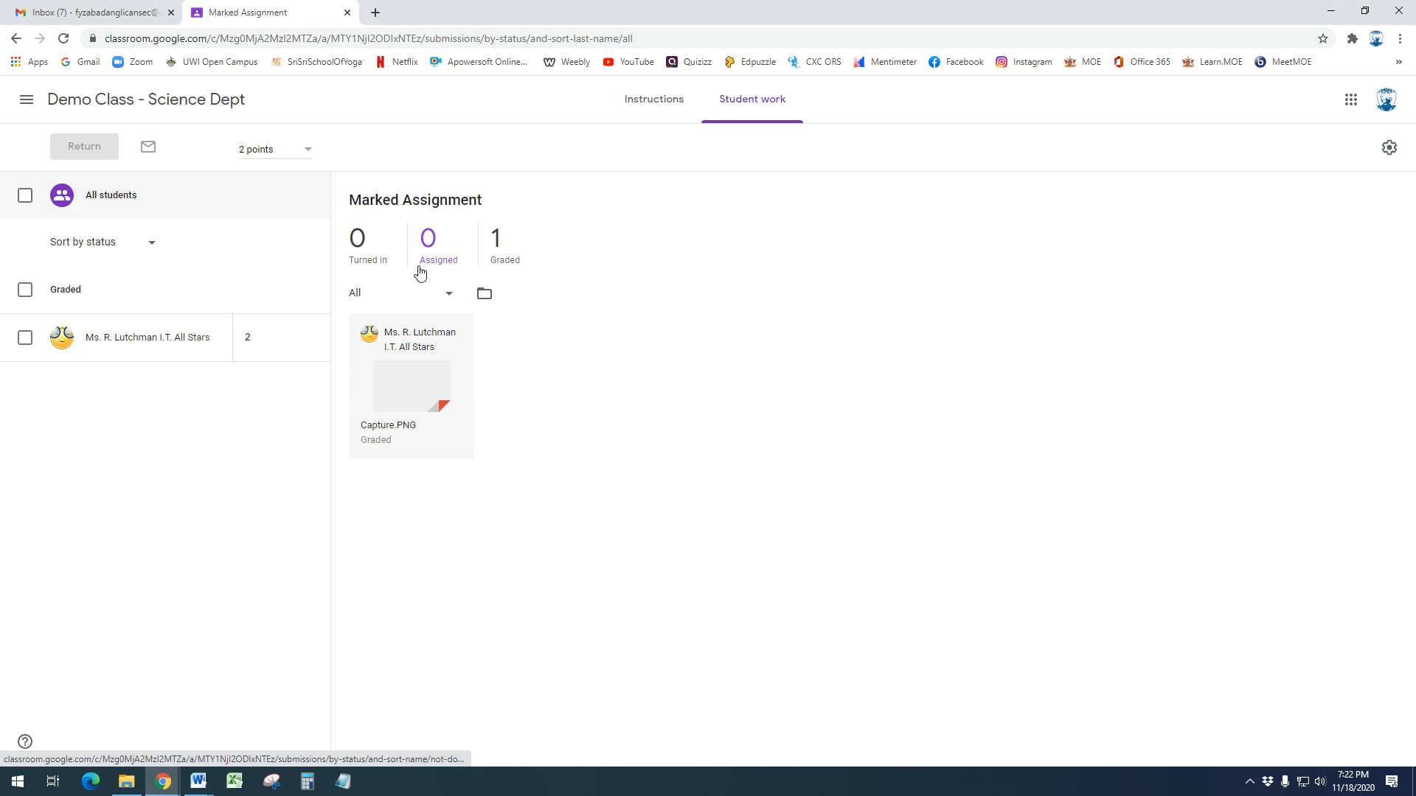
Step: View the student's submission and rubric marks for the Marked Assignment, and go back to the class's classwork list
click(104, 340)
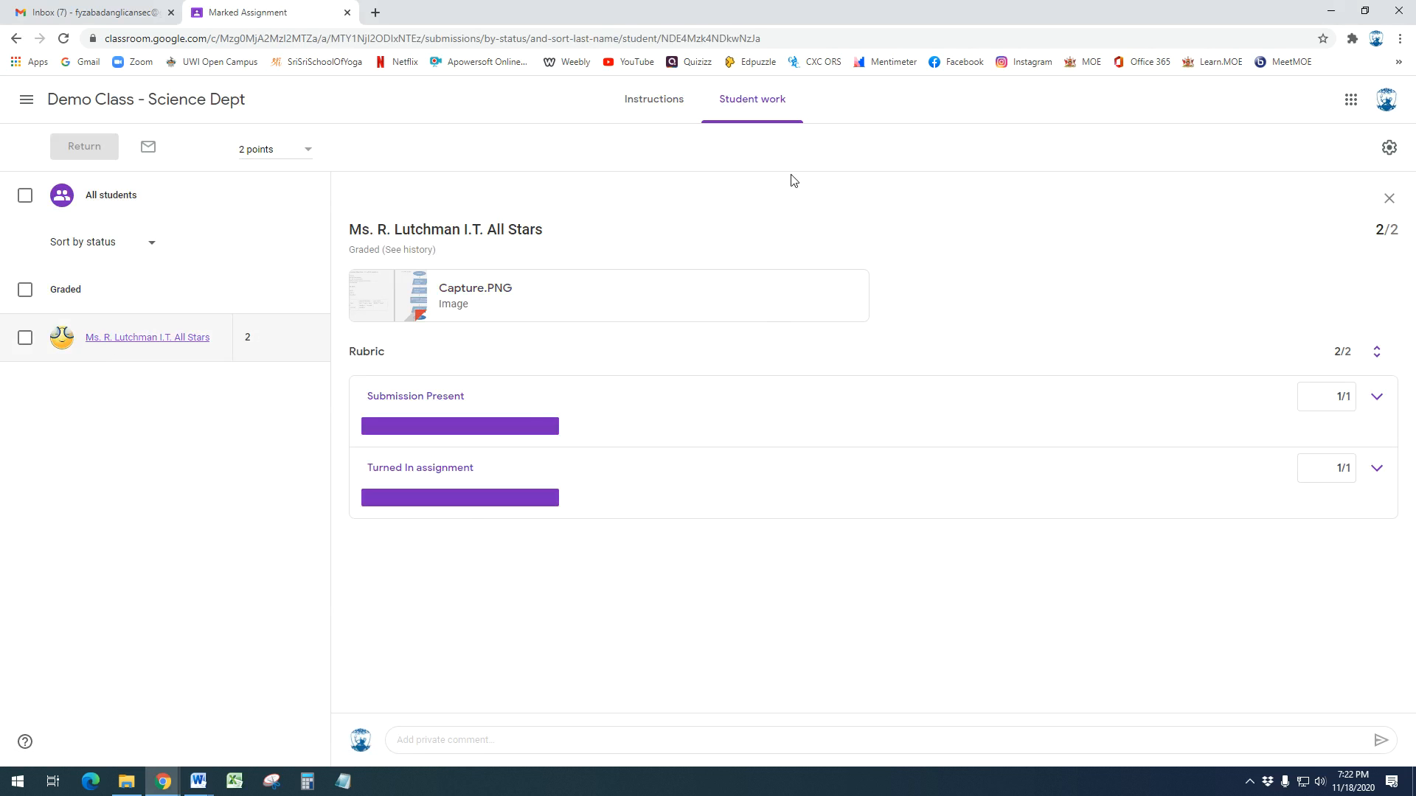
click(159, 103)
click(658, 100)
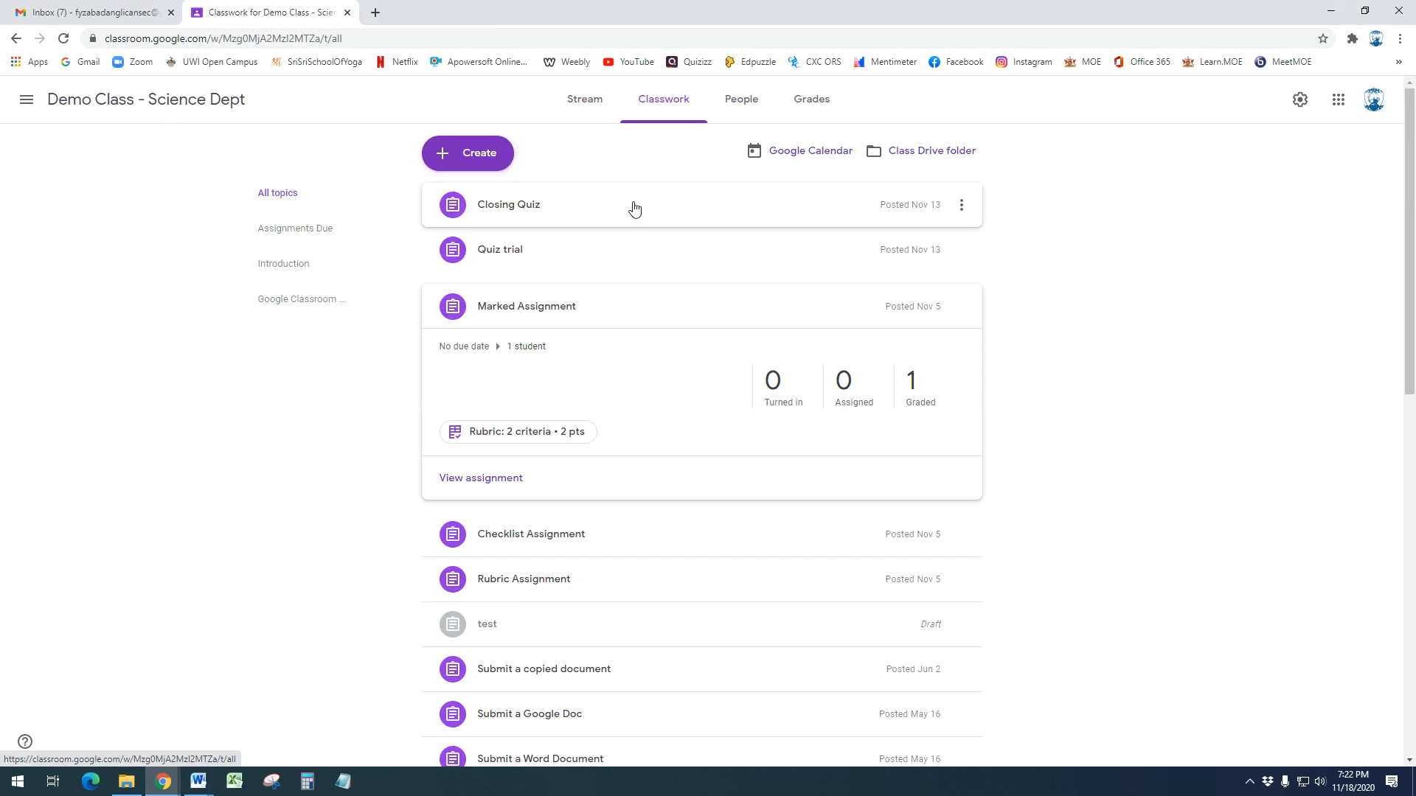
Step: Open the Rubric Assignment's student work and bring up the assigned student's rubric
click(516, 580)
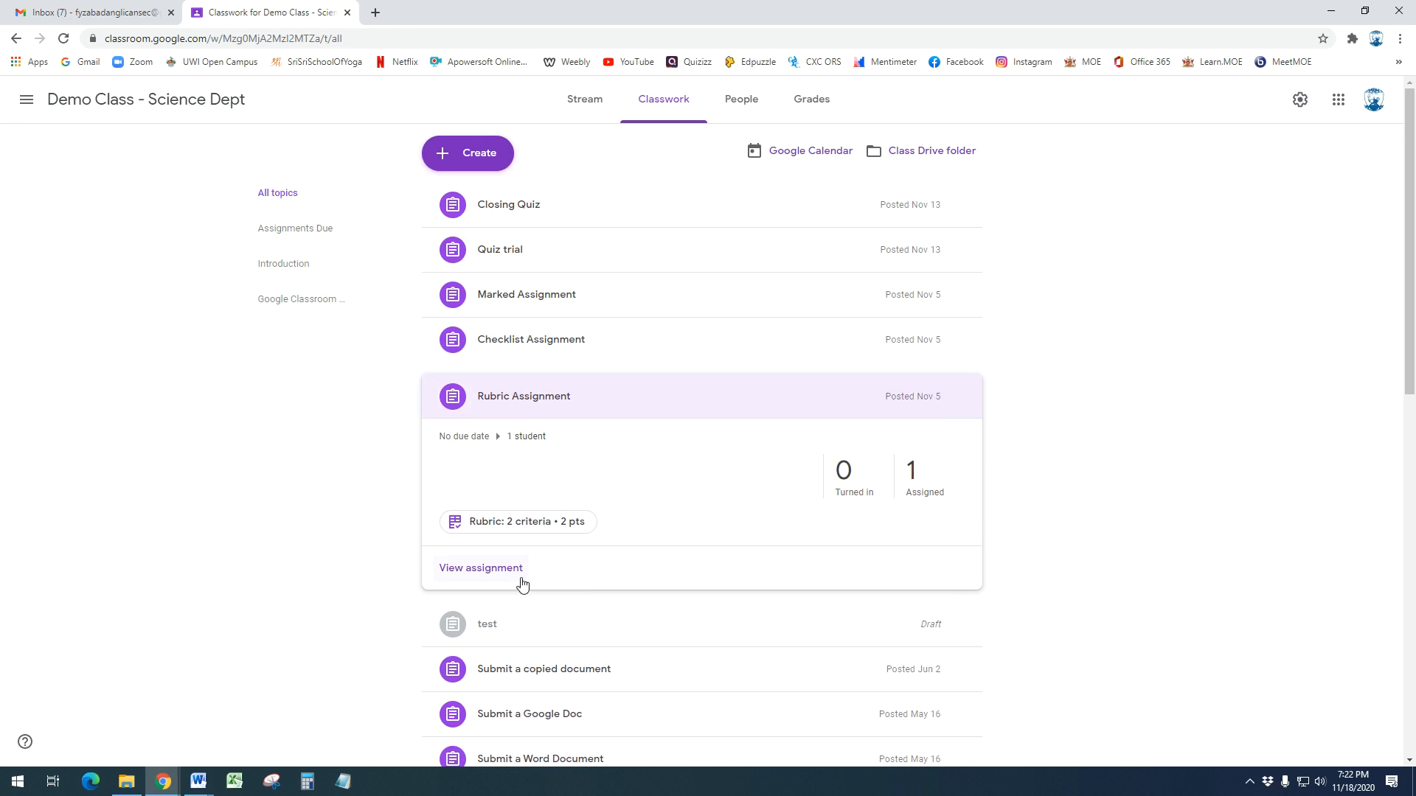
click(520, 581)
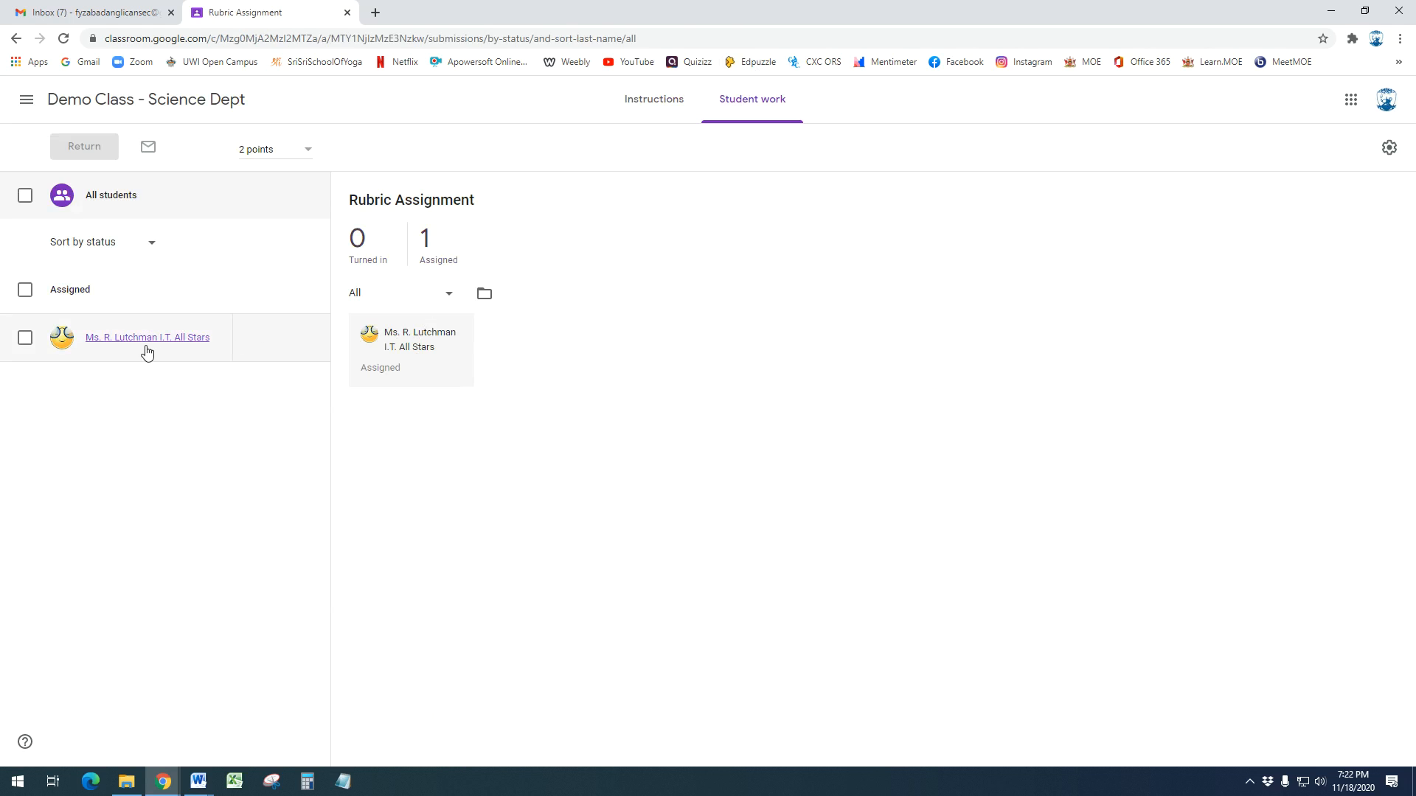
click(147, 347)
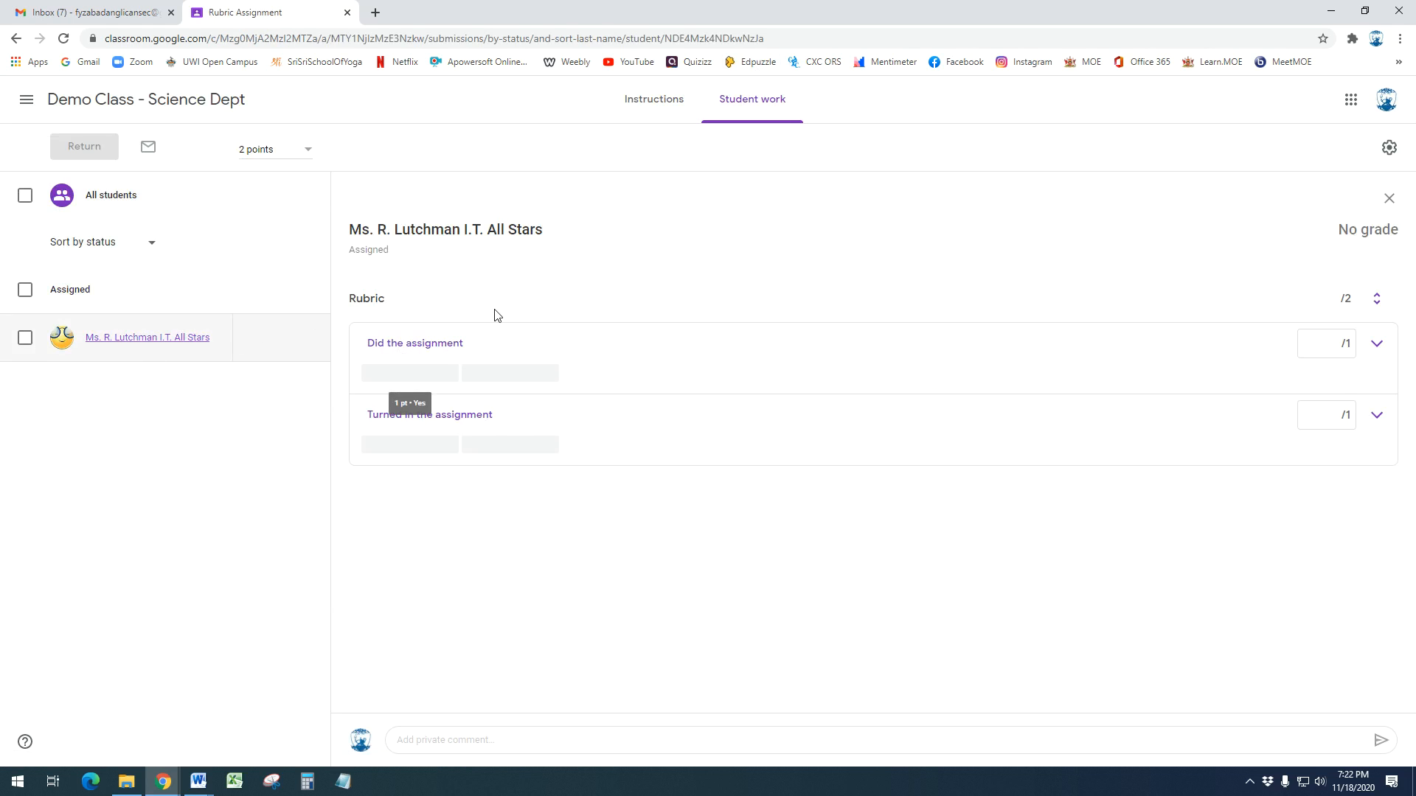
Step: Score the student's rubric with No (0 pts) for Did the assignment and Yes (1 pt) for Turned in the assignment
click(499, 374)
click(516, 446)
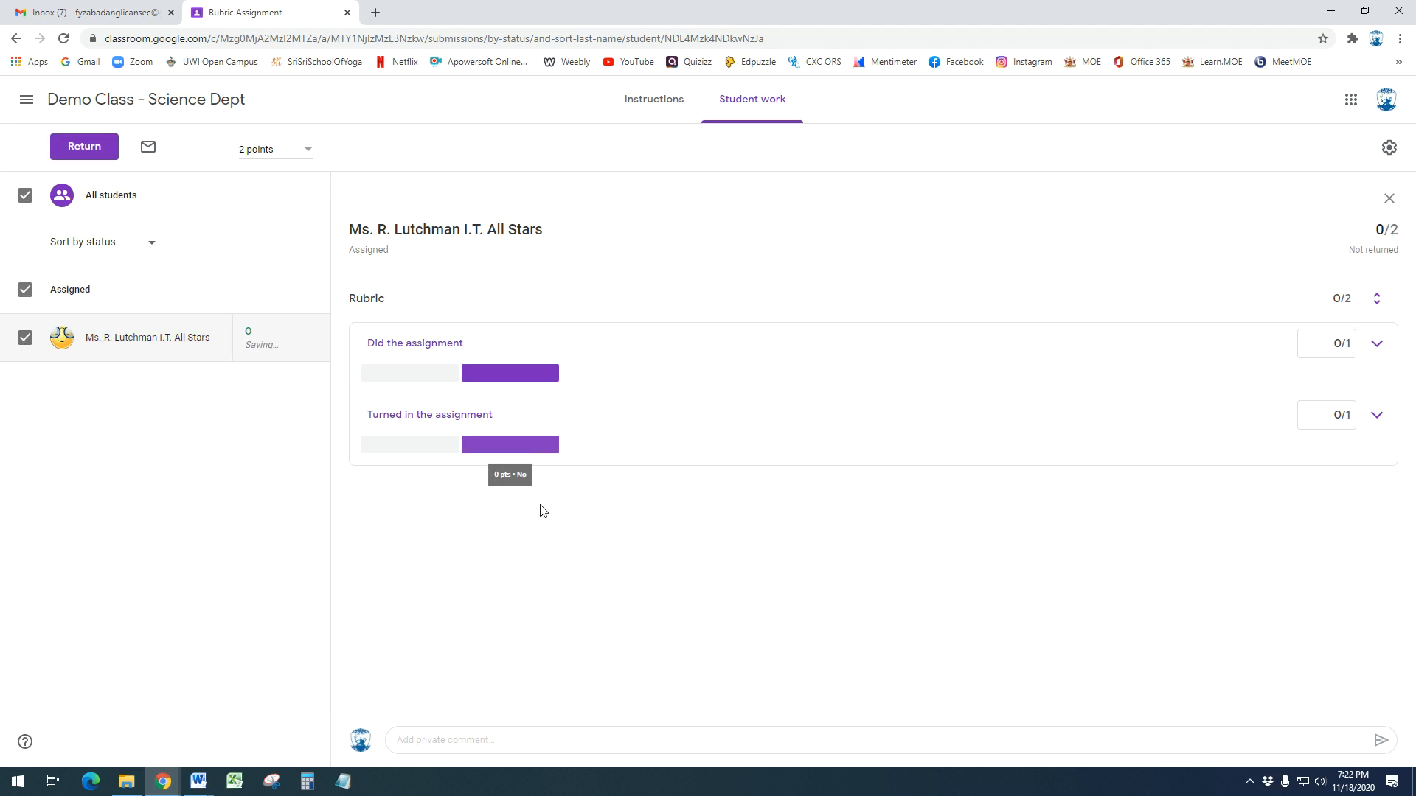
click(388, 444)
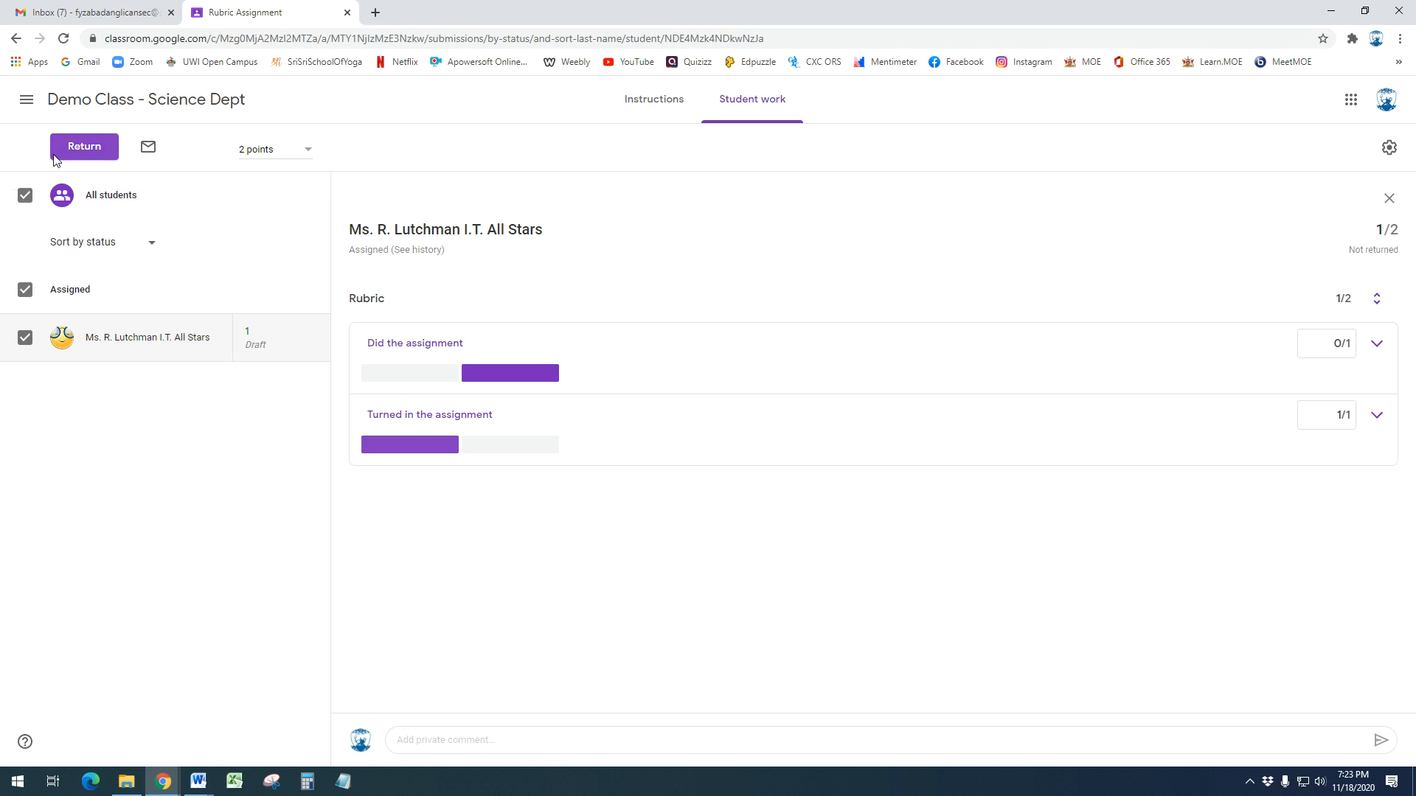
Step: Return the graded Rubric Assignment to the student
click(83, 150)
click(802, 466)
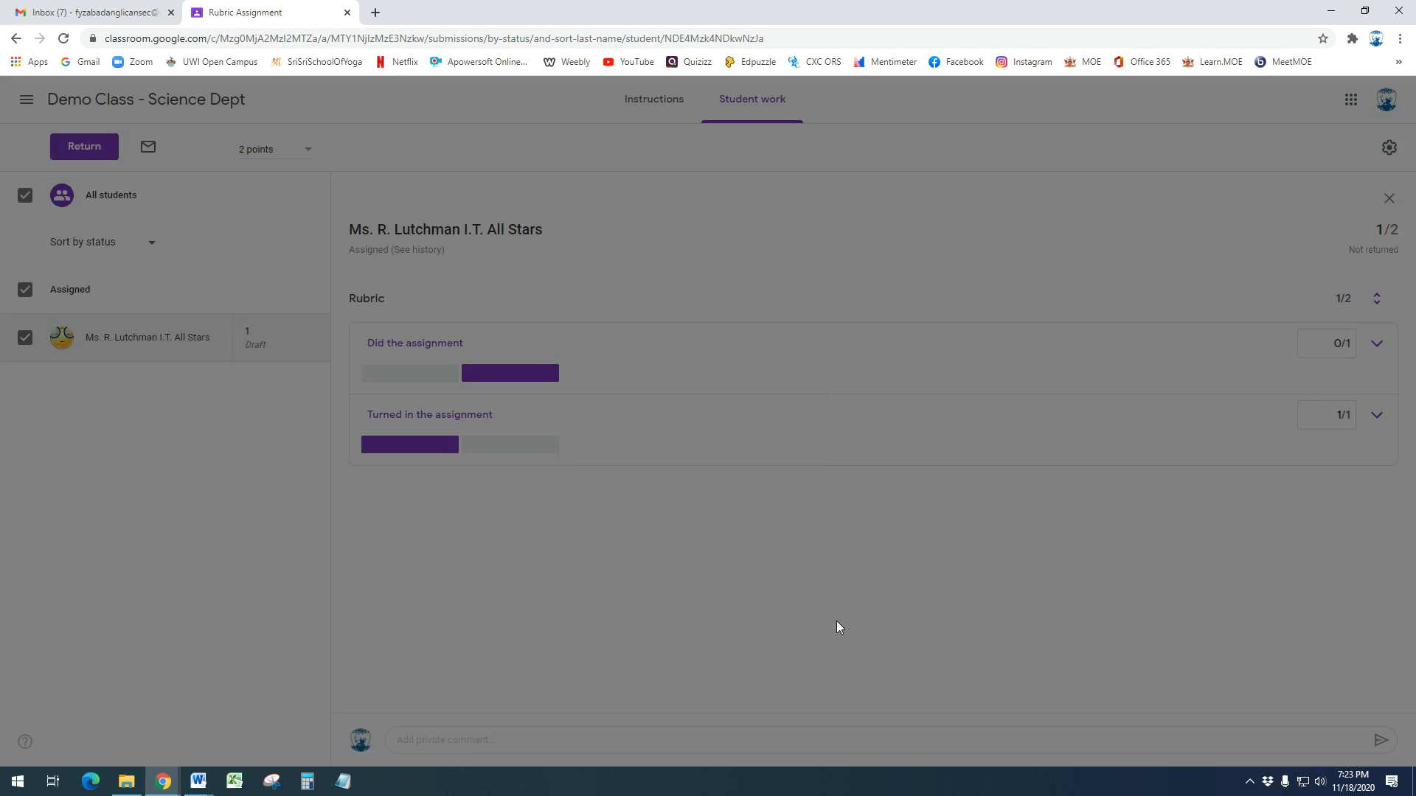
click(827, 493)
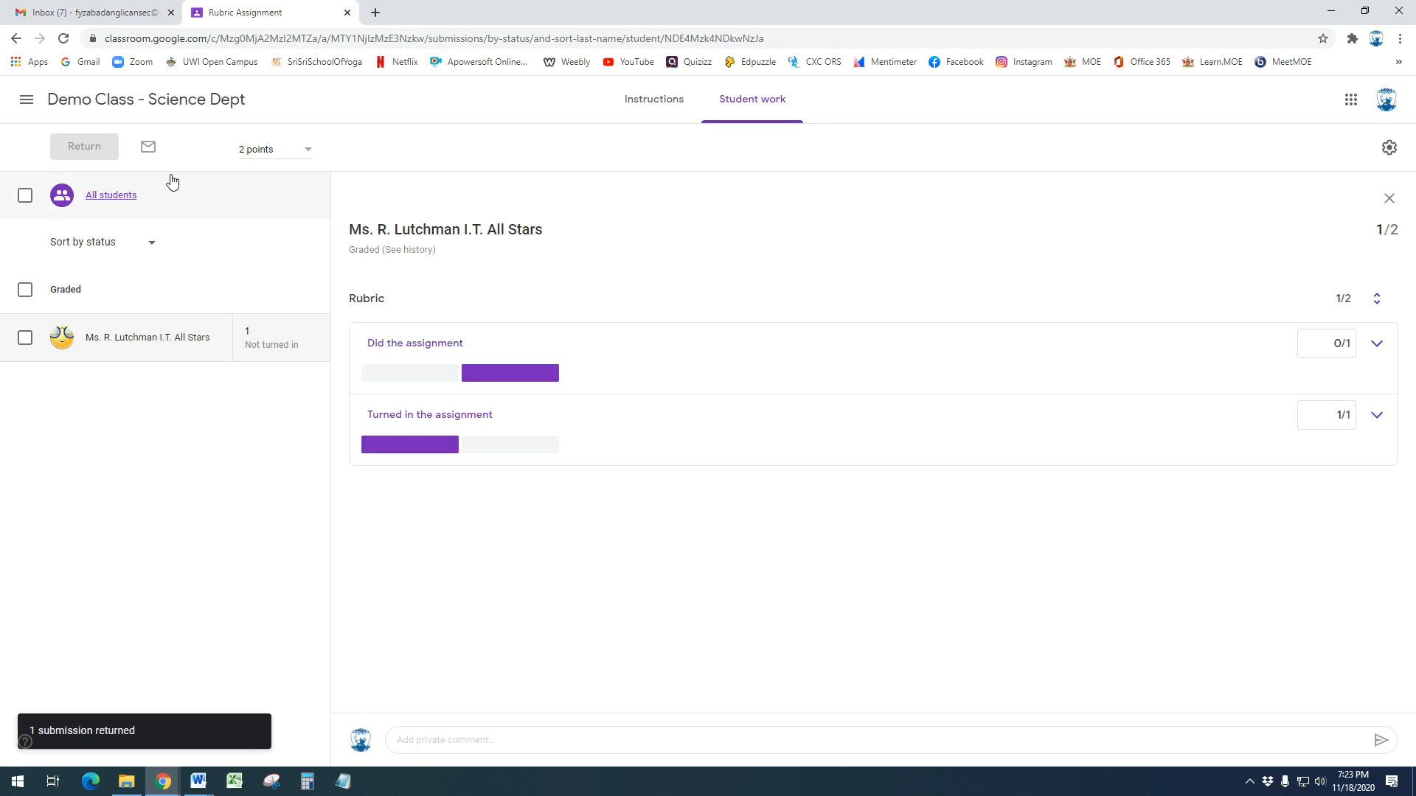
Step: Go back to the teacher's class stream and bring up the Student Video document in Word
click(188, 105)
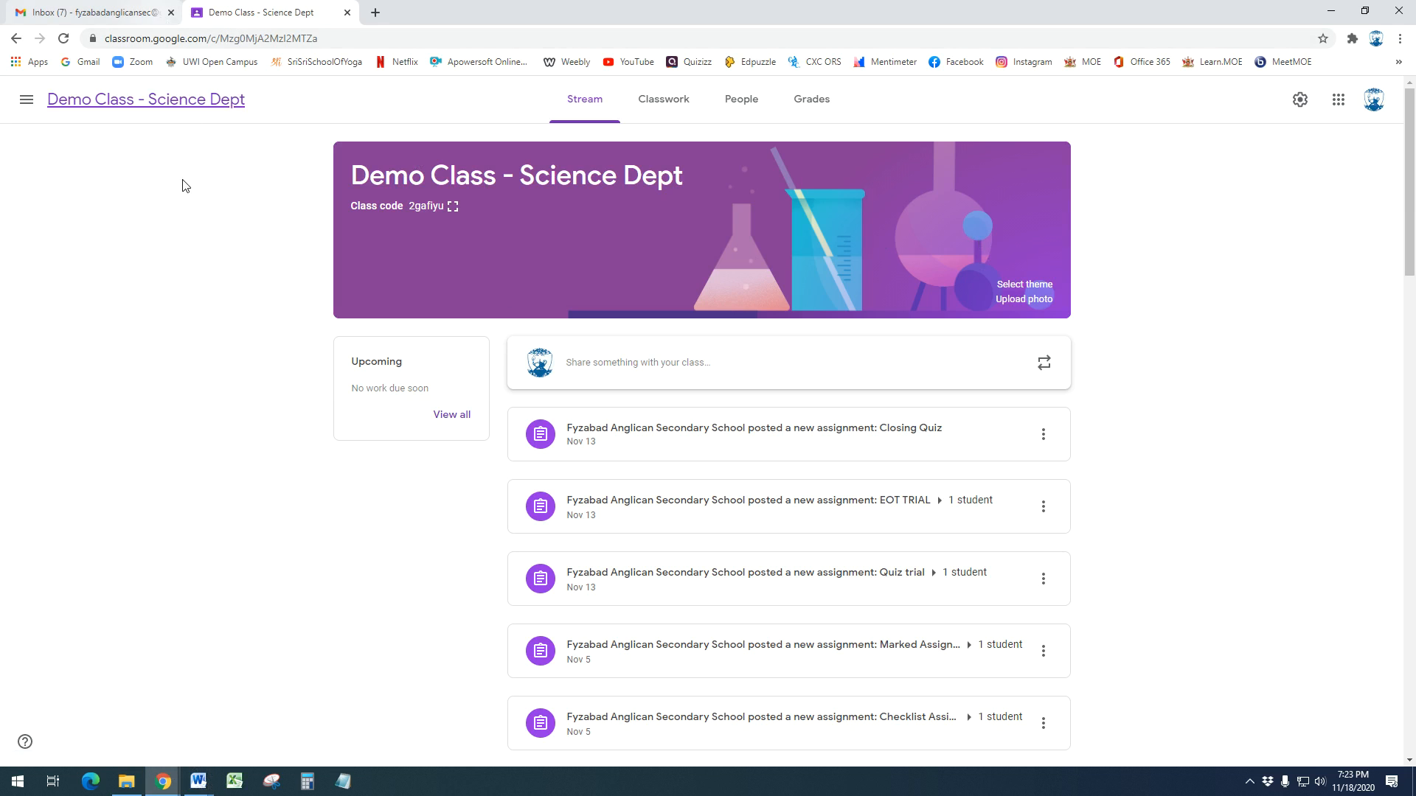
mouse_move(197, 781)
click(277, 721)
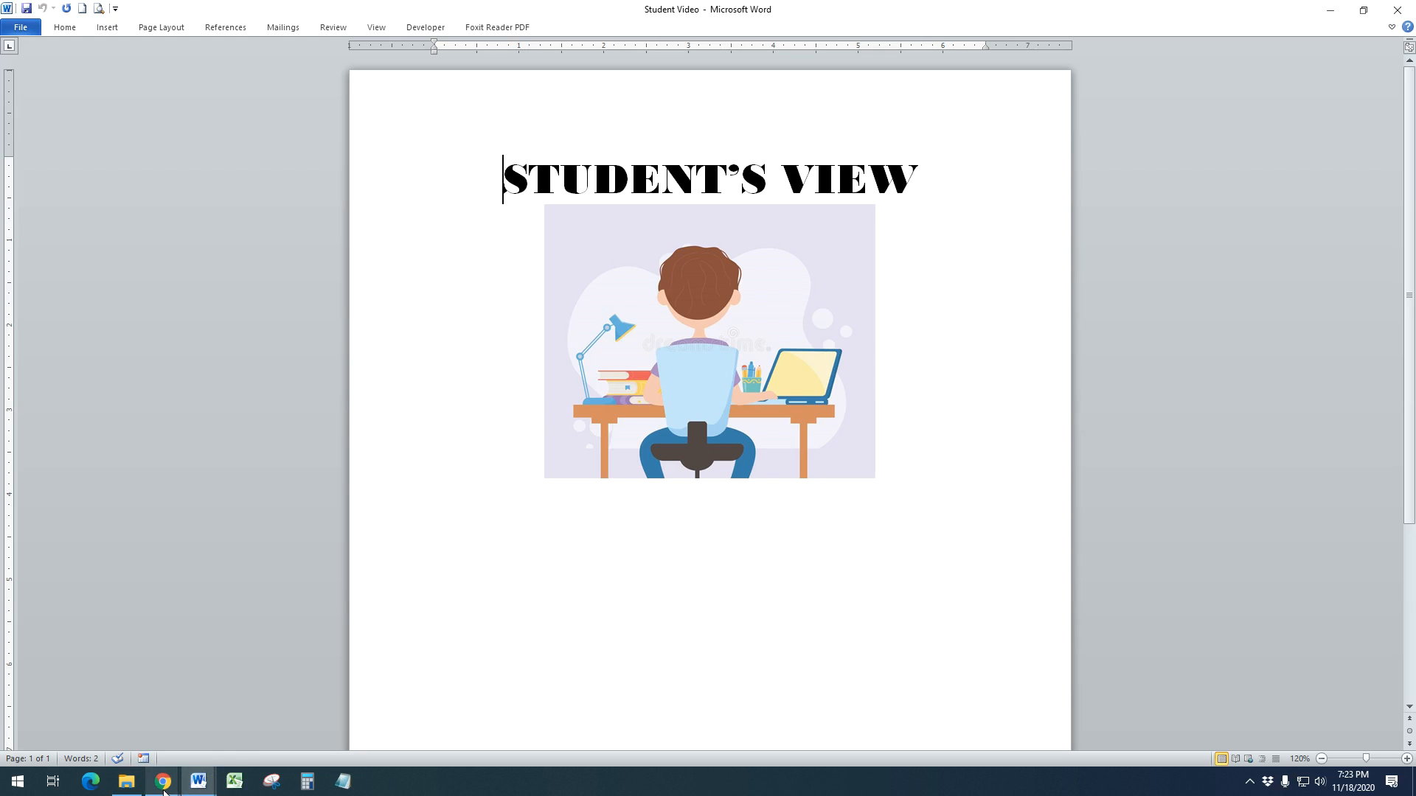
Step: Switch to the student's Google Classroom window in Chrome and show the Rubric Assignment's details in the classwork list
mouse_move(164, 788)
click(222, 730)
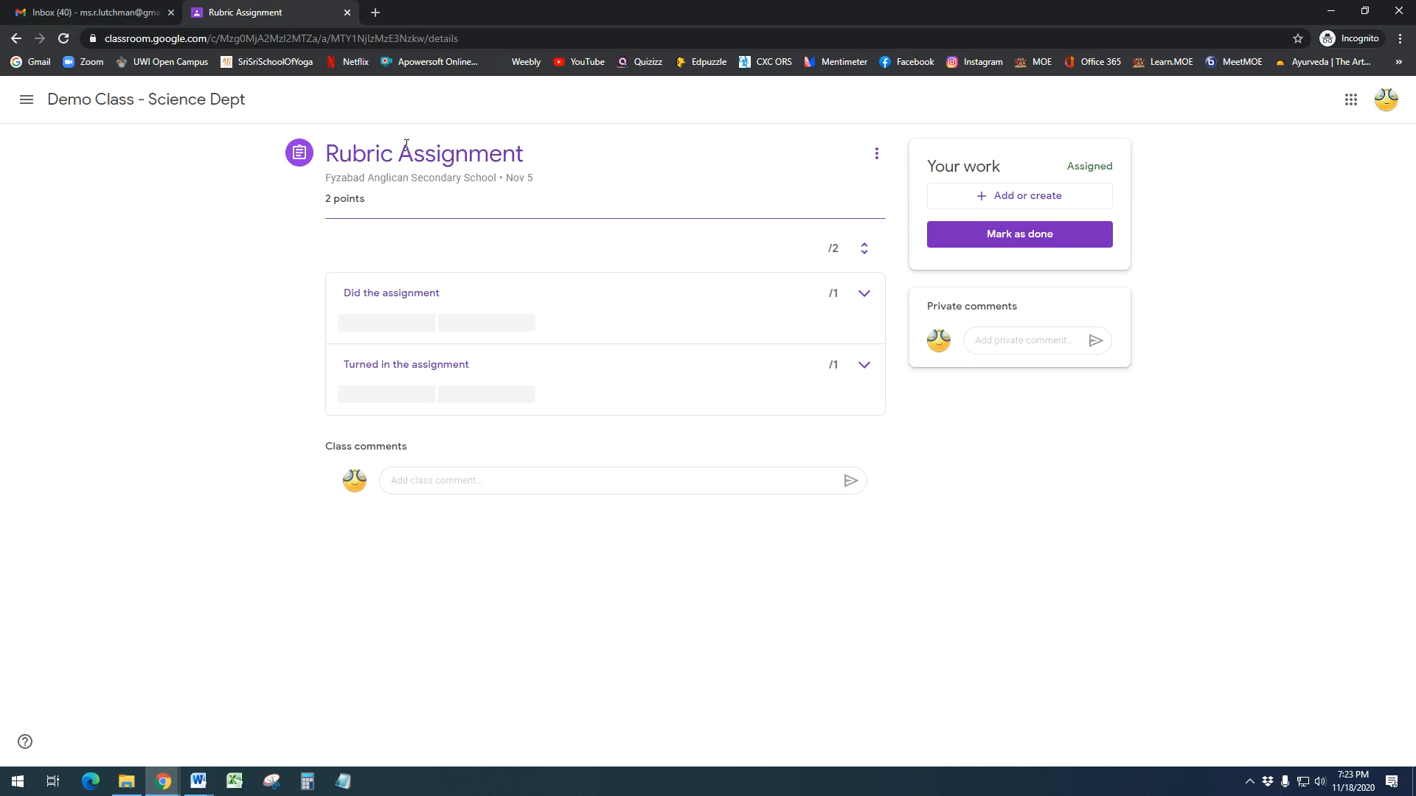
click(207, 101)
click(689, 104)
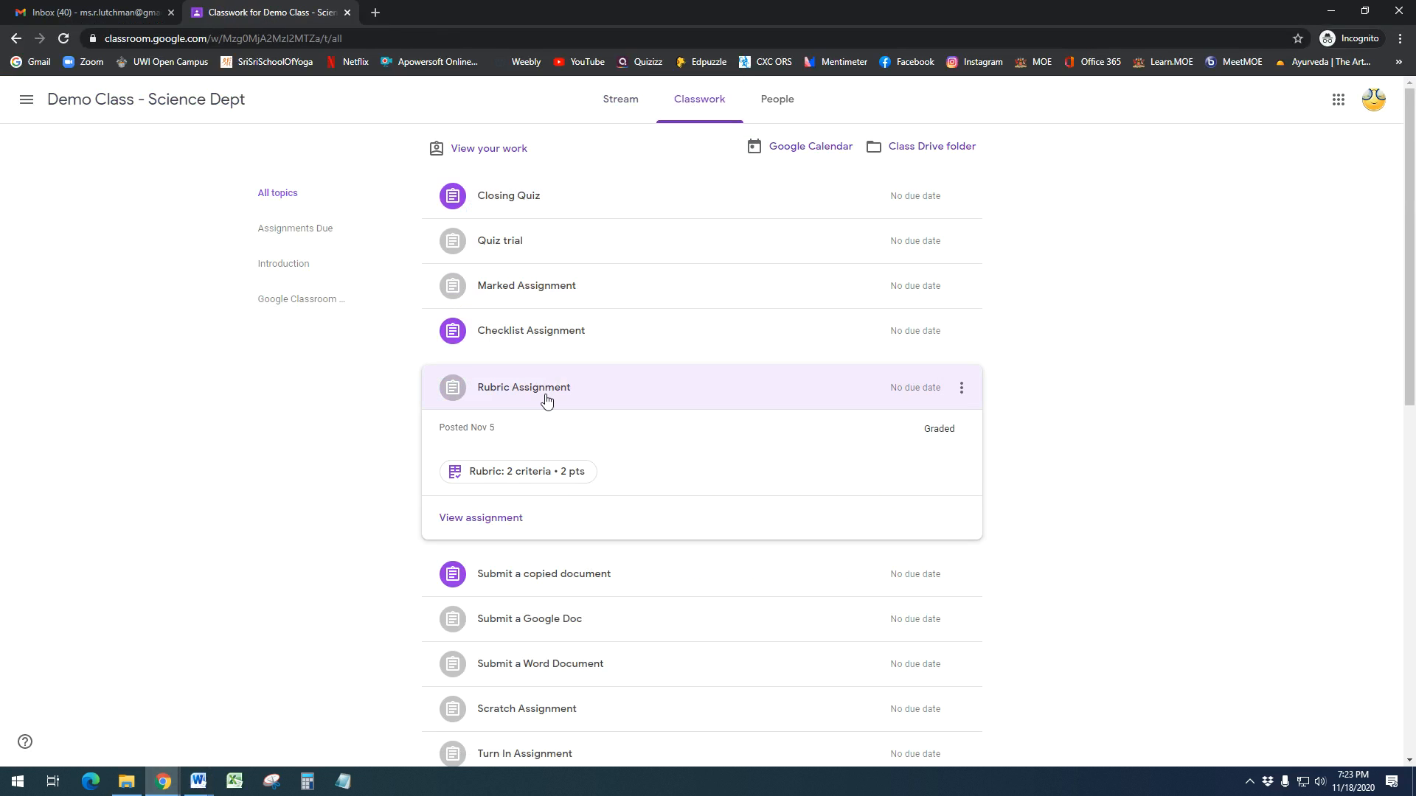
Step: Check the student's Gmail inbox for the grading notification, and open the returned Rubric Assignment to view its rubric marks
click(107, 10)
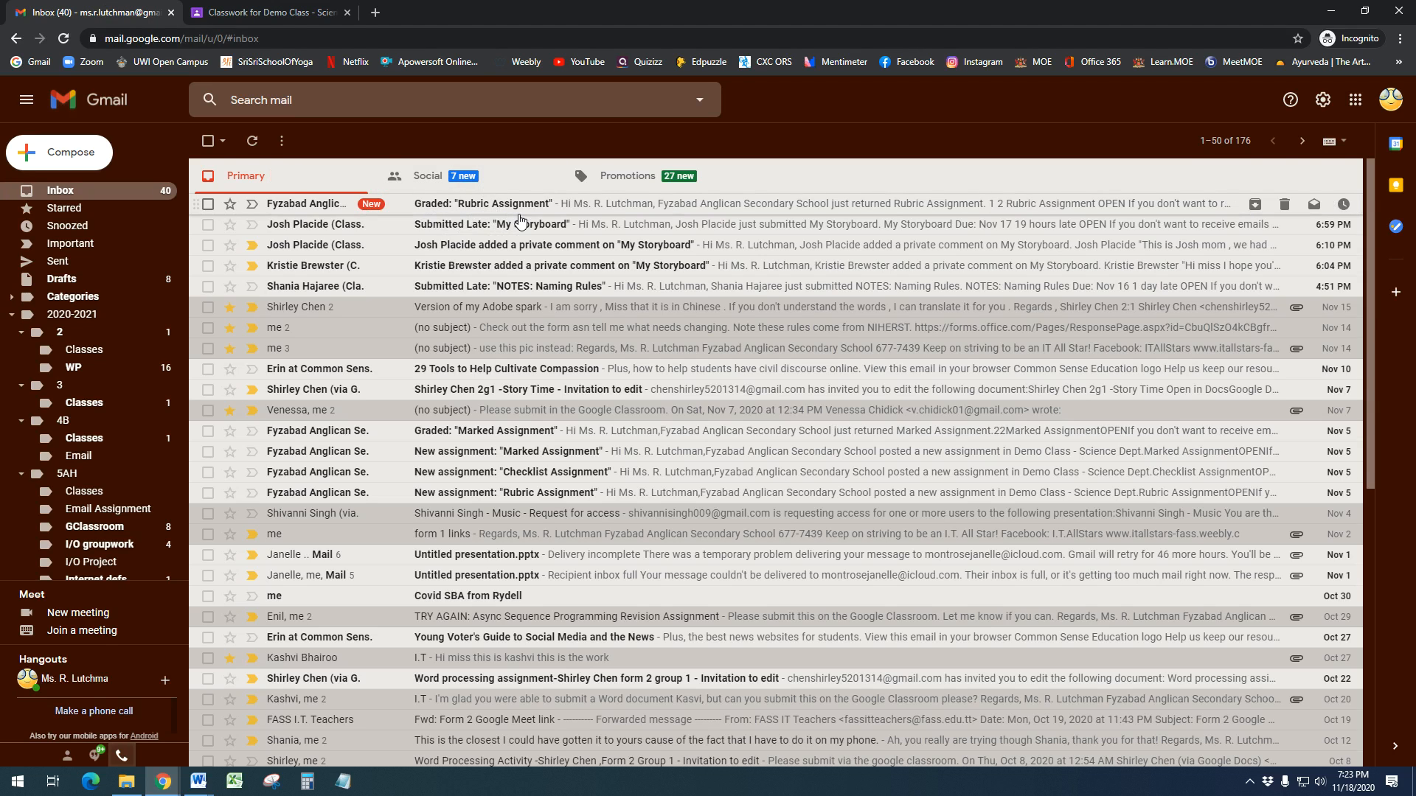
click(287, 15)
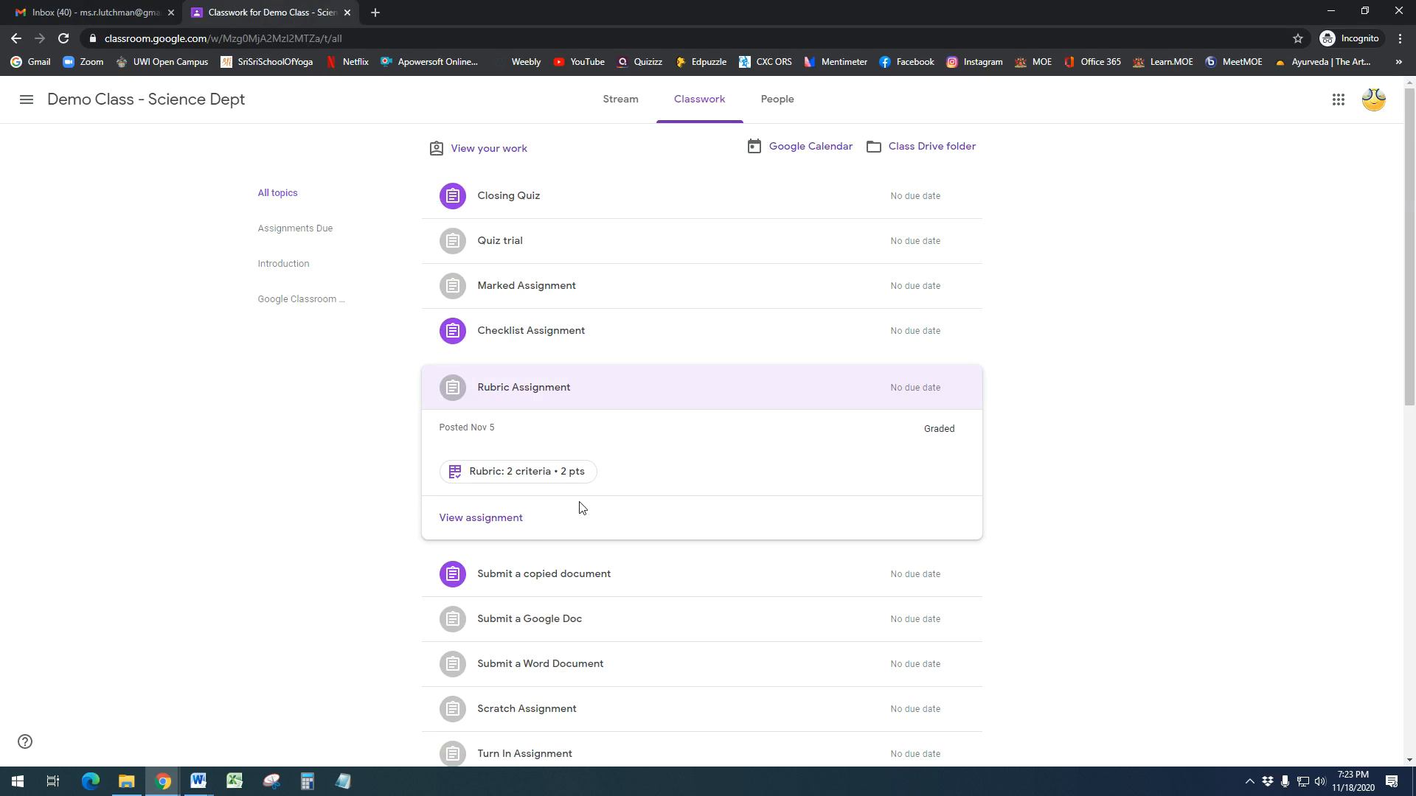
click(512, 521)
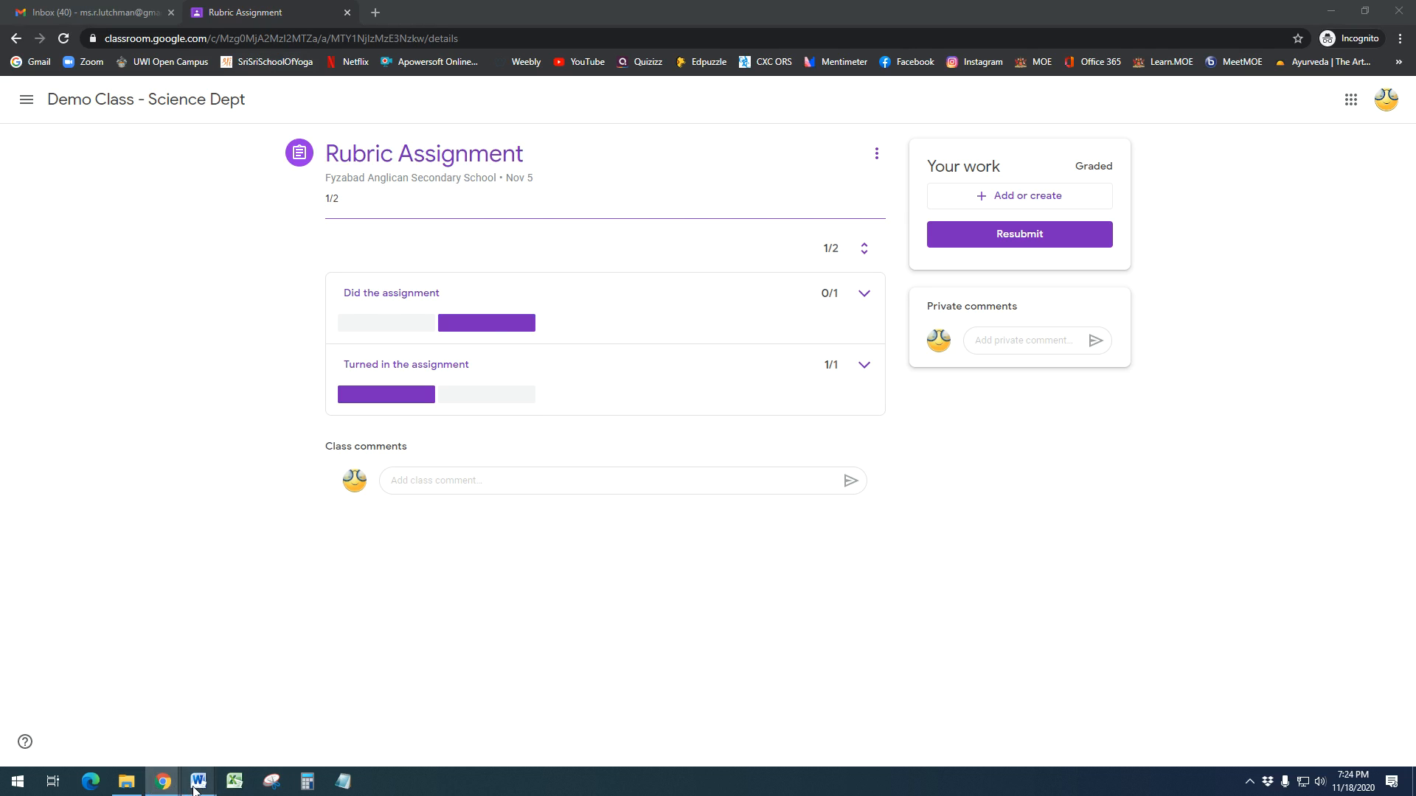
Step: Review the rubric outline in Word's Assessments document and bring up the Teacher View document
click(140, 734)
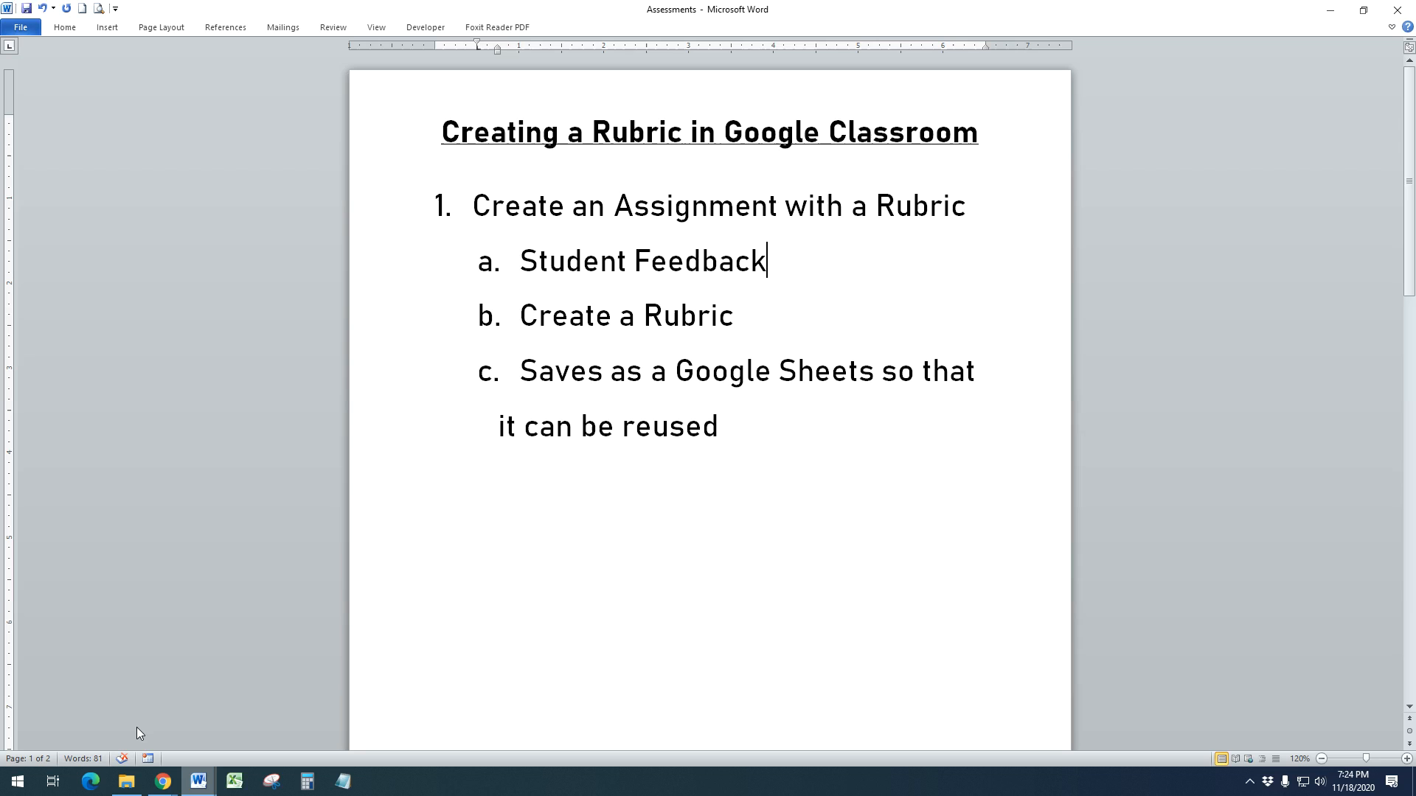
click(851, 313)
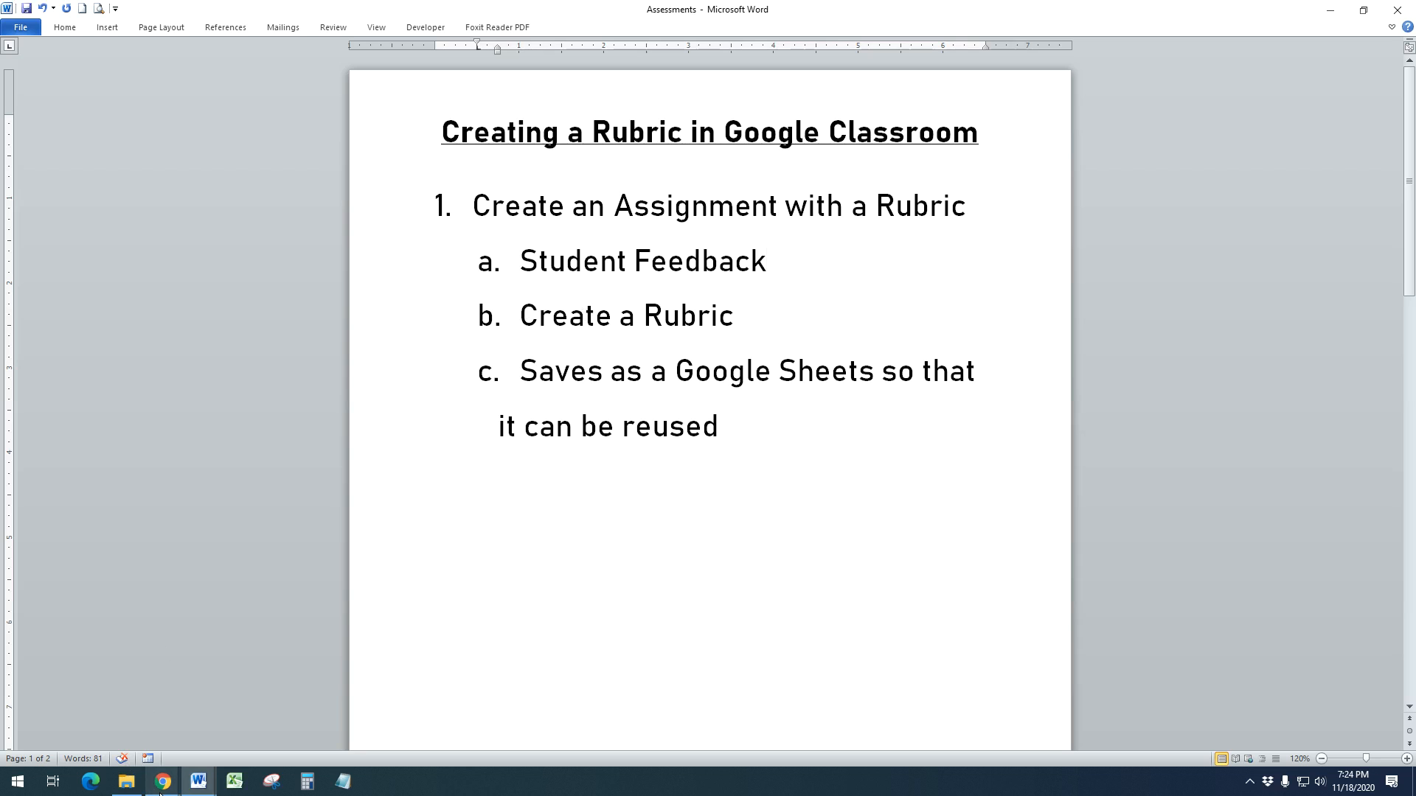
click(199, 782)
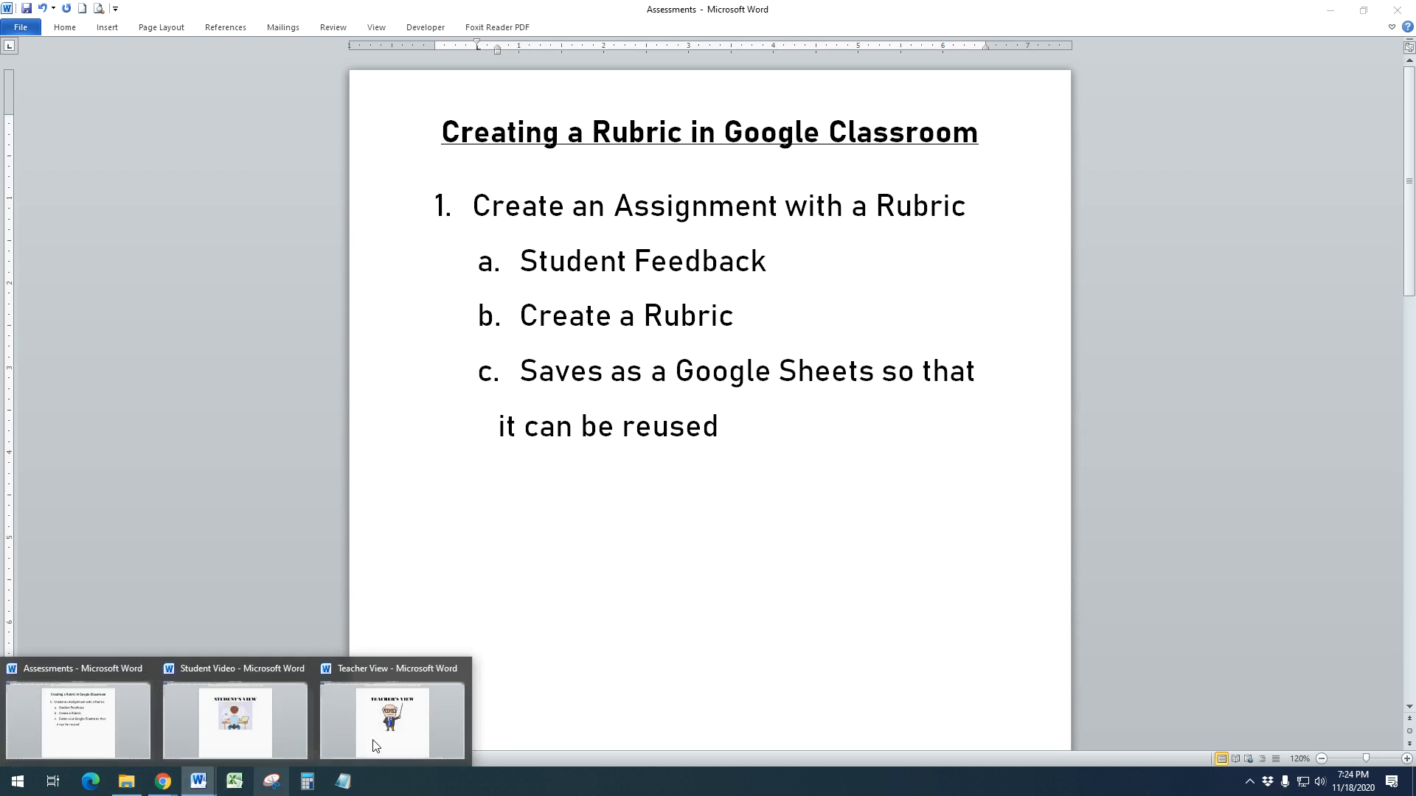
click(374, 747)
Step: Switch to the teacher's Google Classroom window in Chrome and show the class's classwork
mouse_move(163, 781)
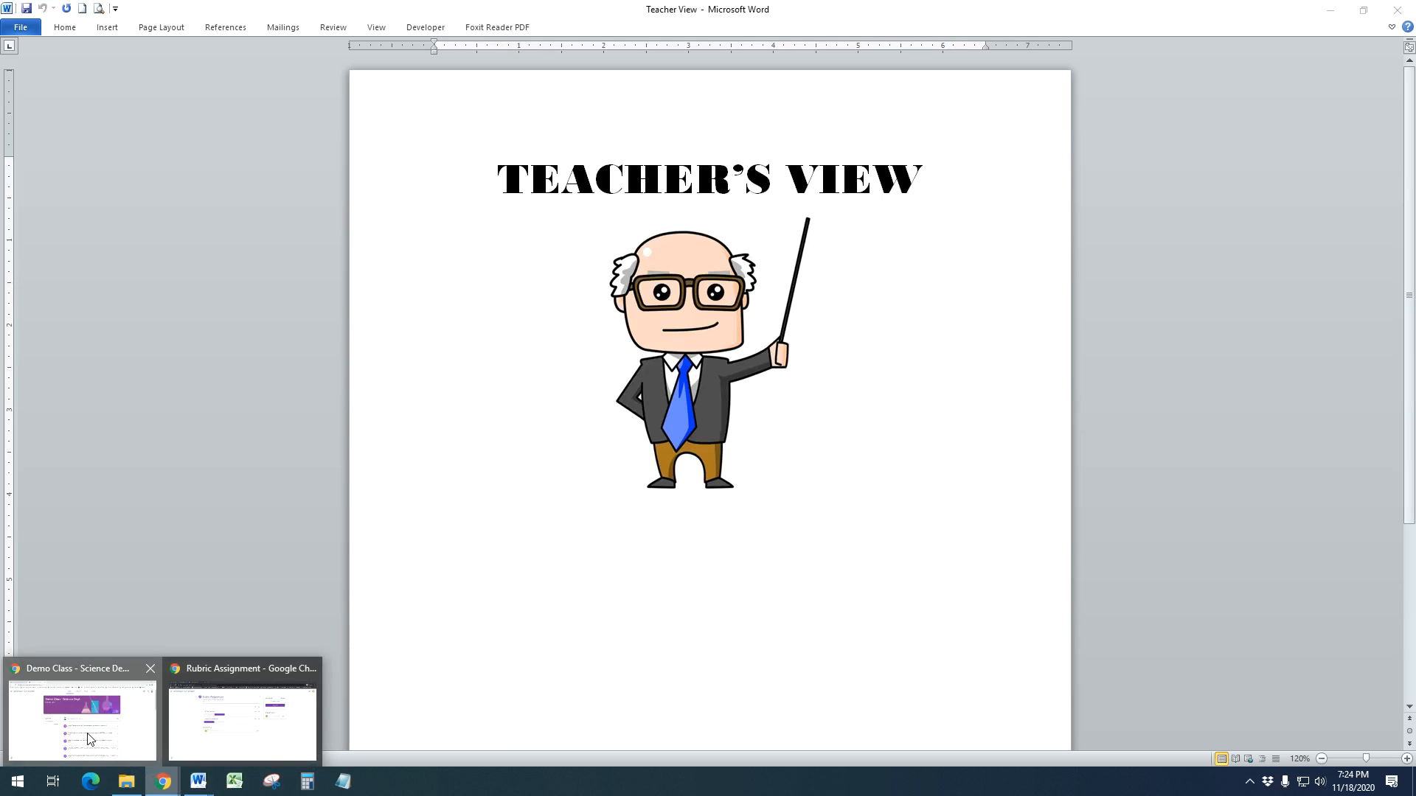
click(88, 739)
click(664, 99)
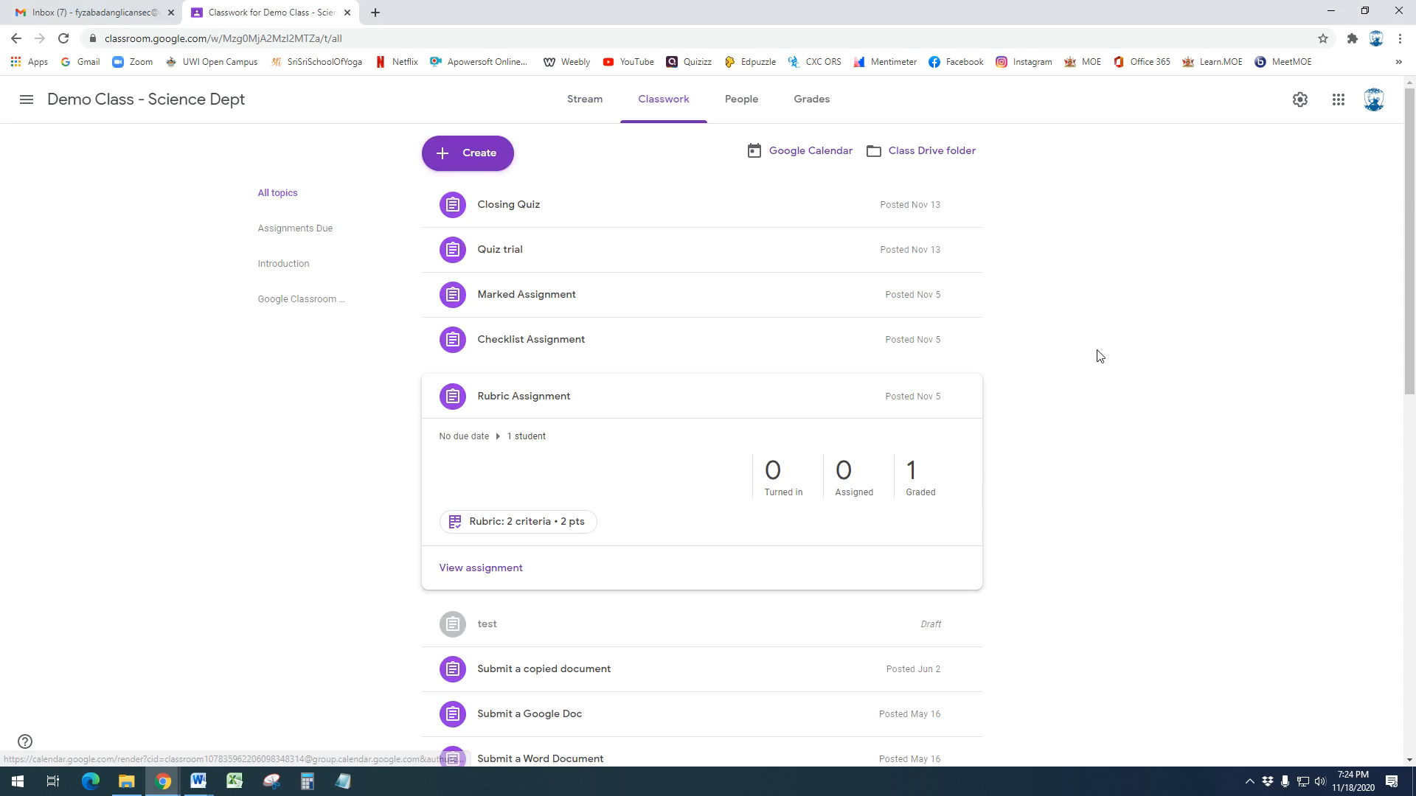
Step: Create a new assignment titled "Rubric Assessment Test"
click(494, 168)
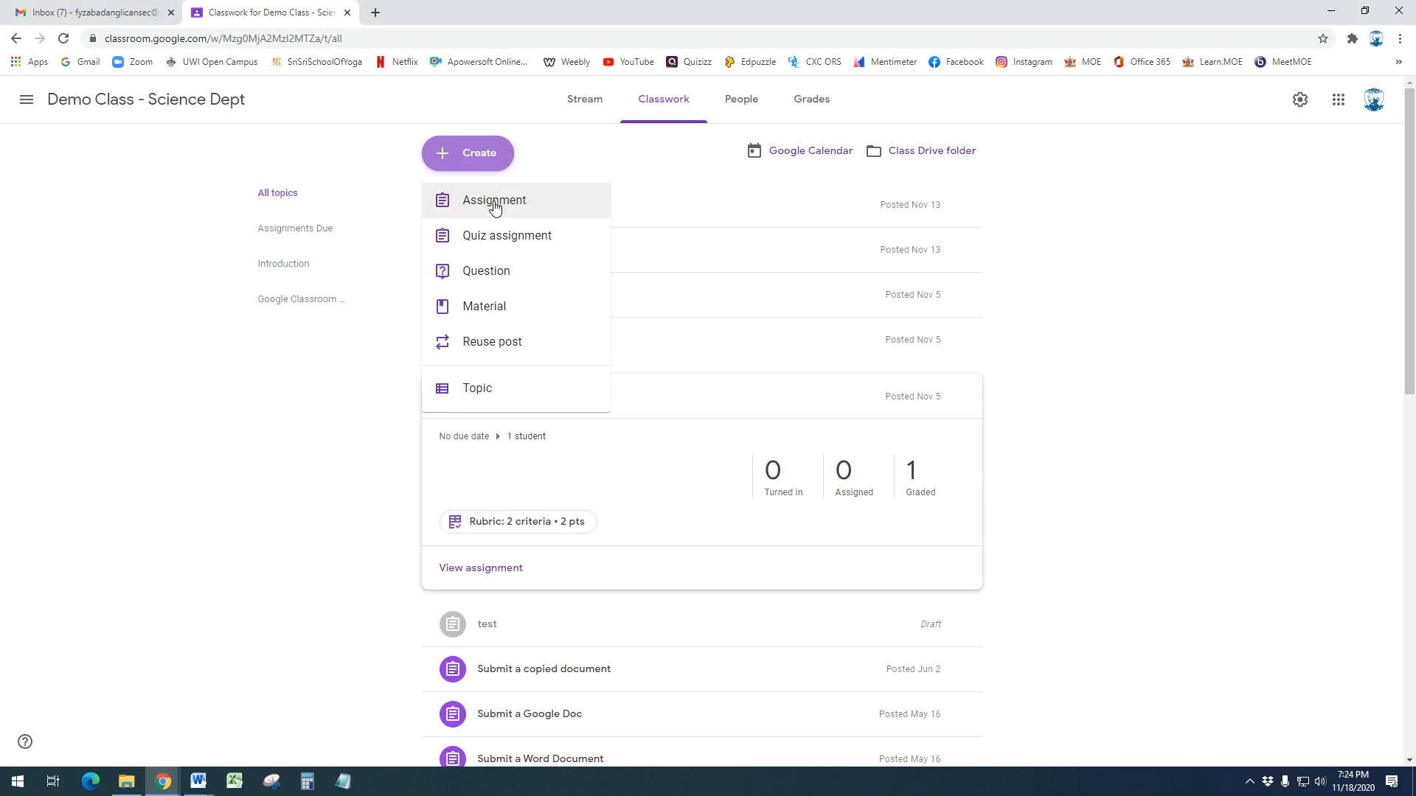
click(494, 203)
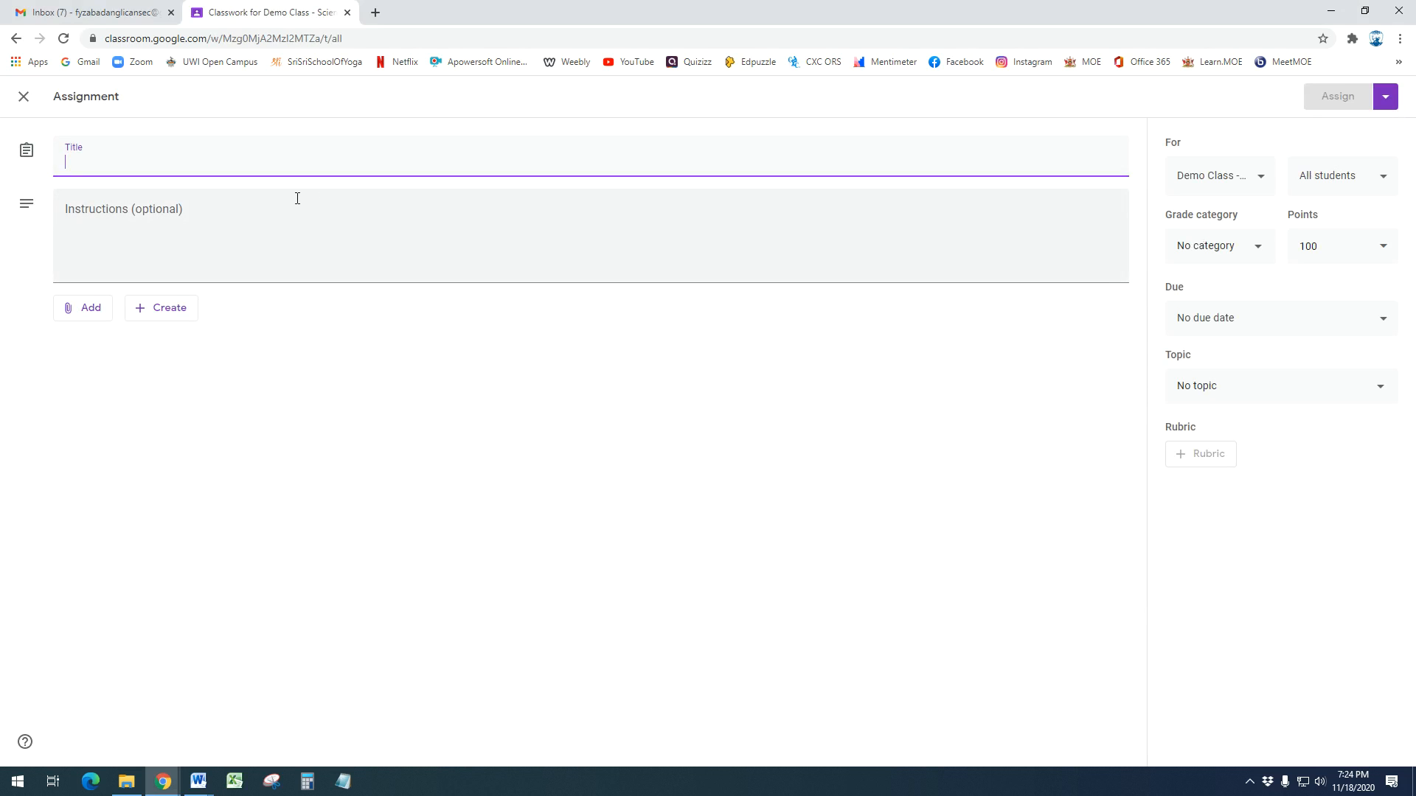
text(Ru)
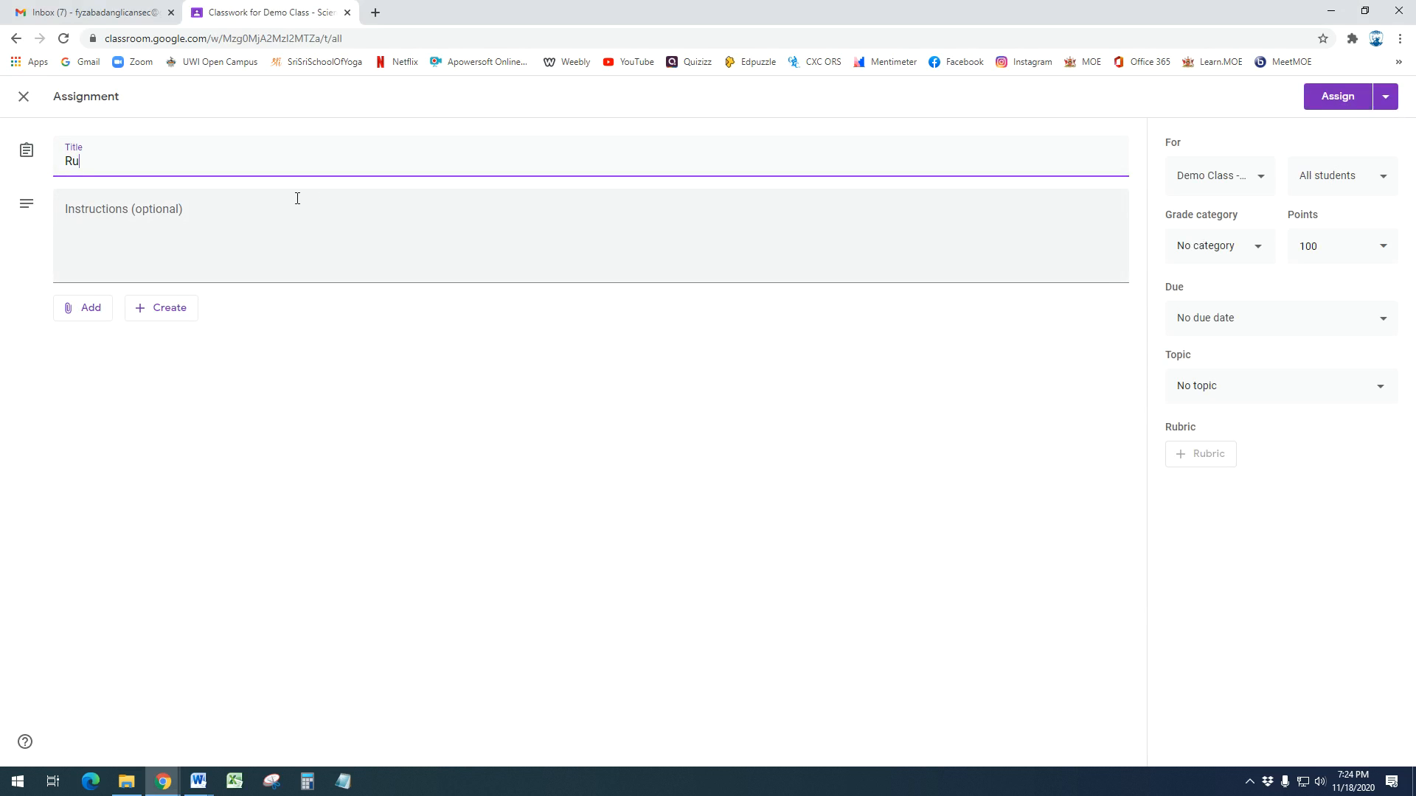
text(bric Assessment Test)
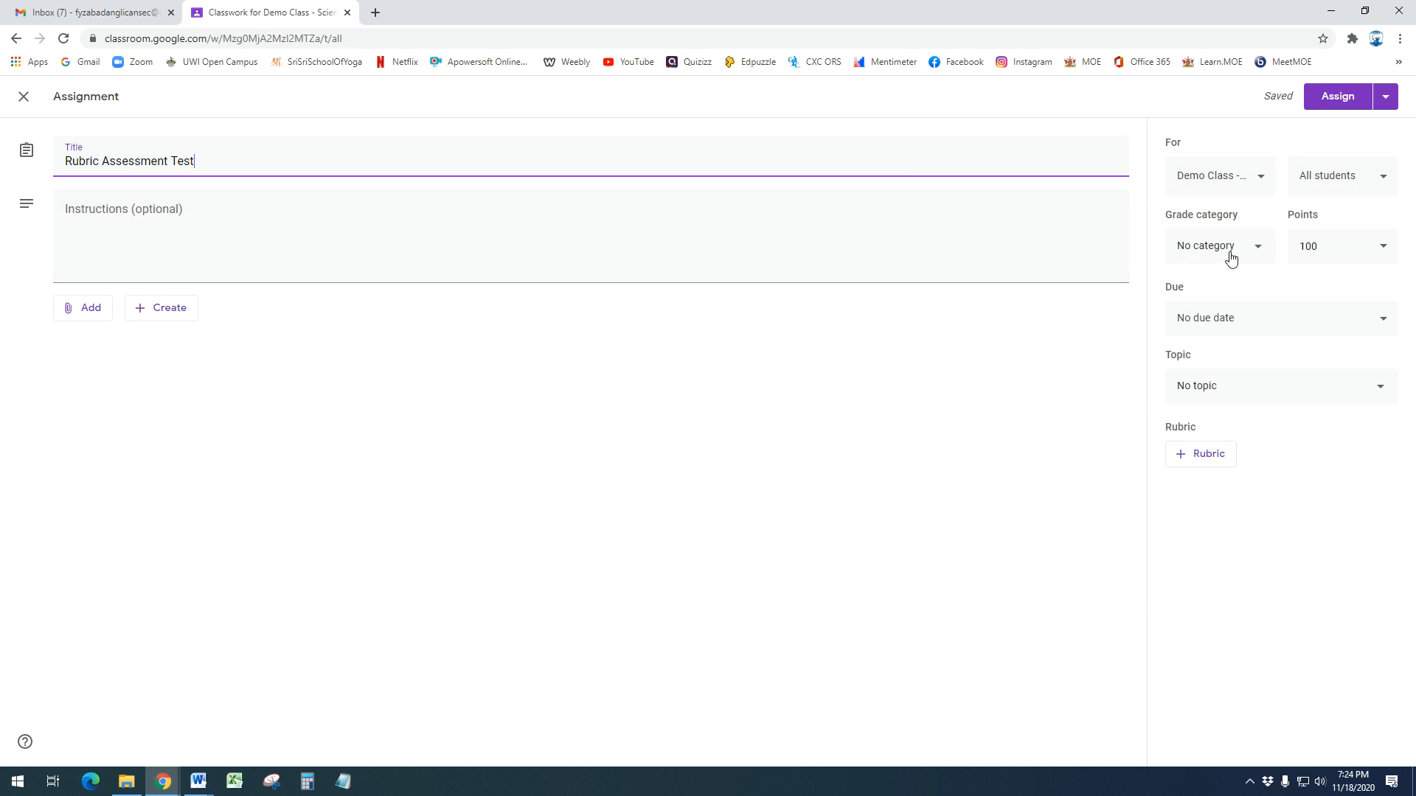
Step: Look at the new assignment's due date and topic options without choosing any
click(1230, 332)
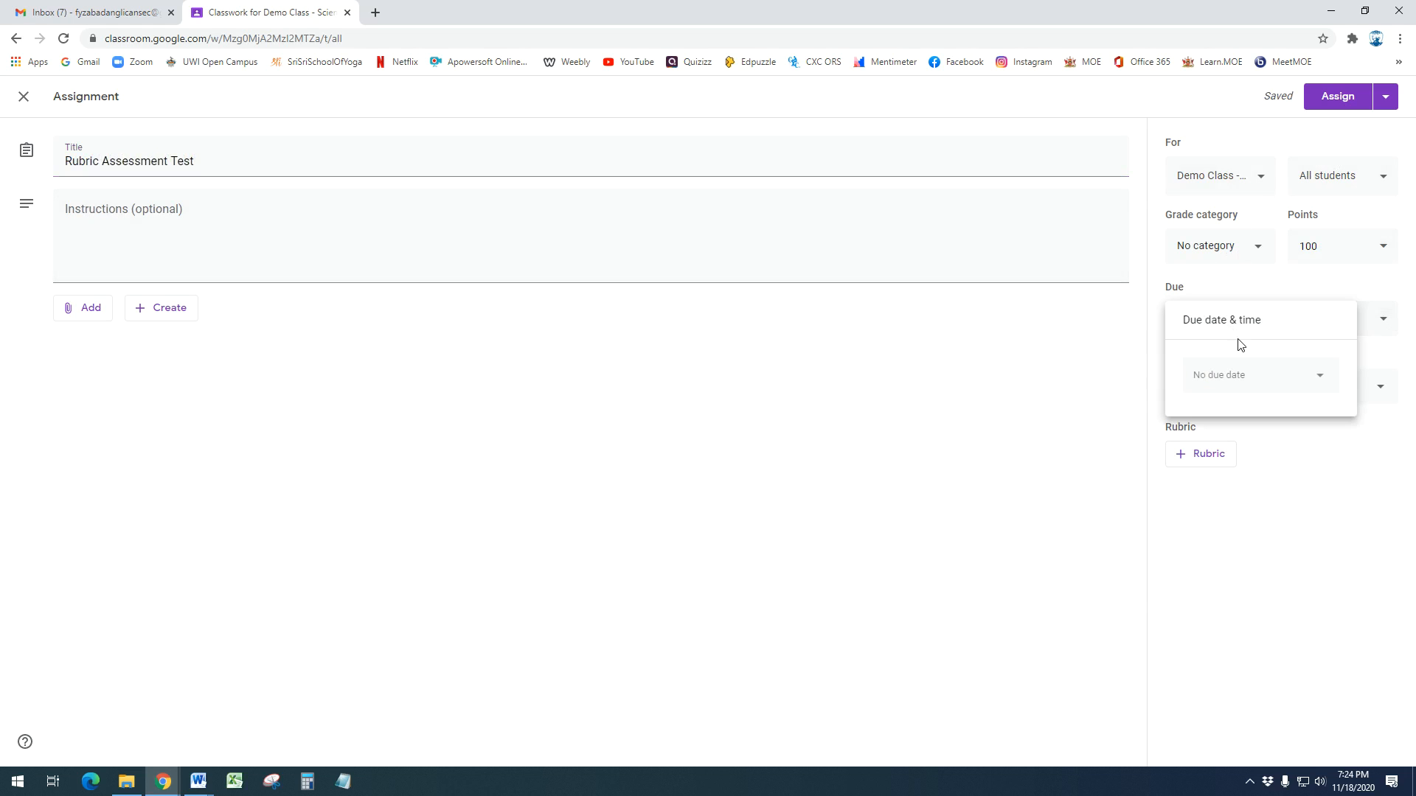
click(909, 453)
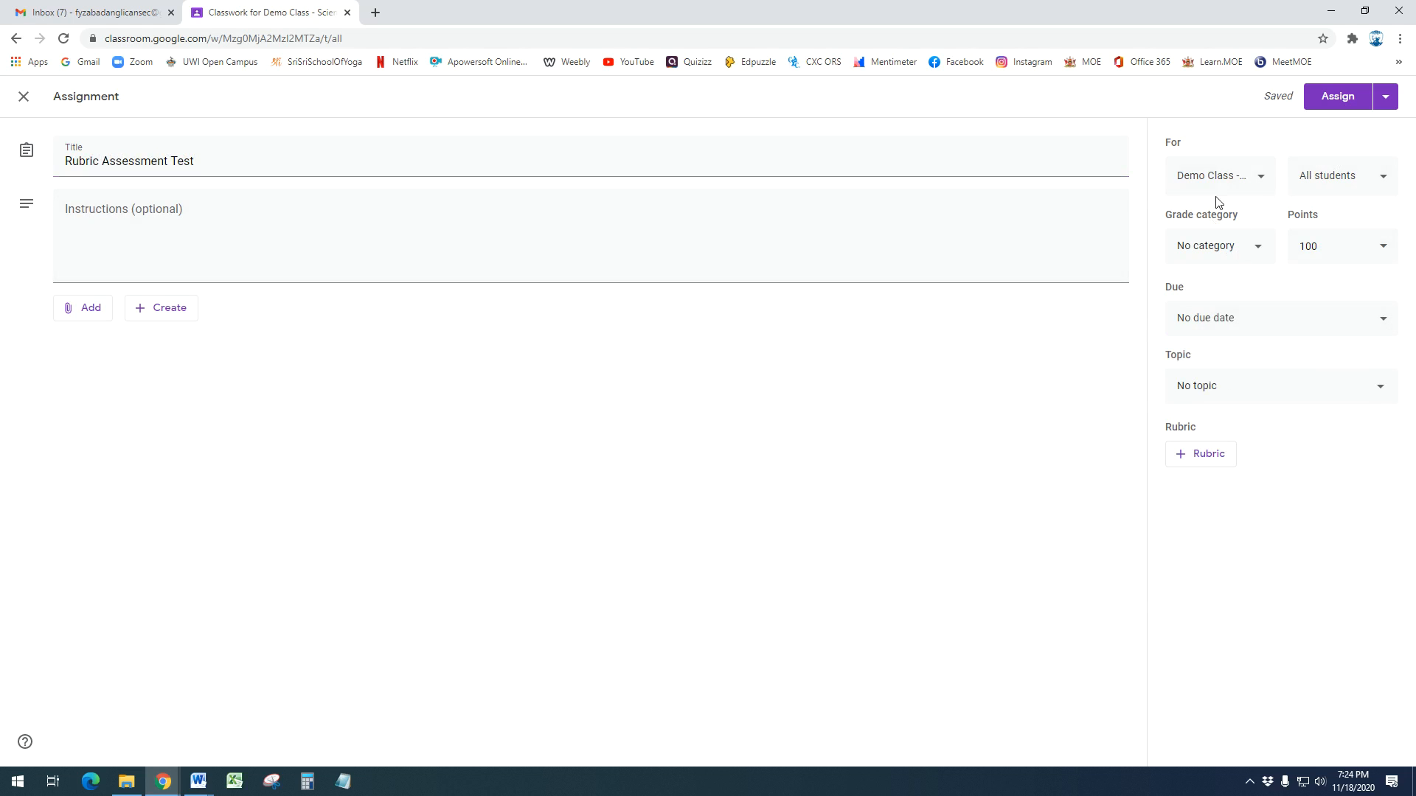
click(1200, 395)
click(1053, 414)
Step: Create a new rubric for the assignment and title its first criterion "Submission"
click(1221, 459)
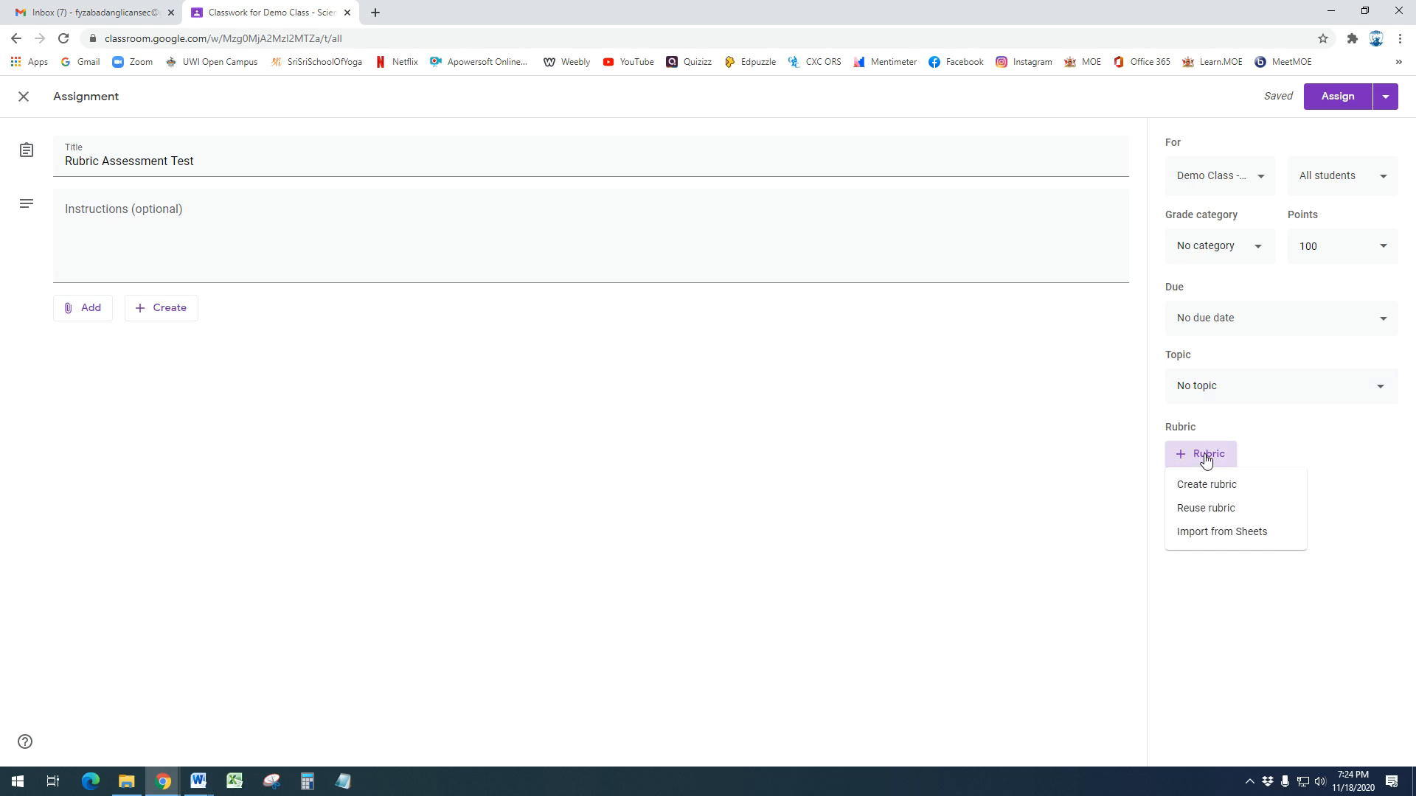
click(1206, 486)
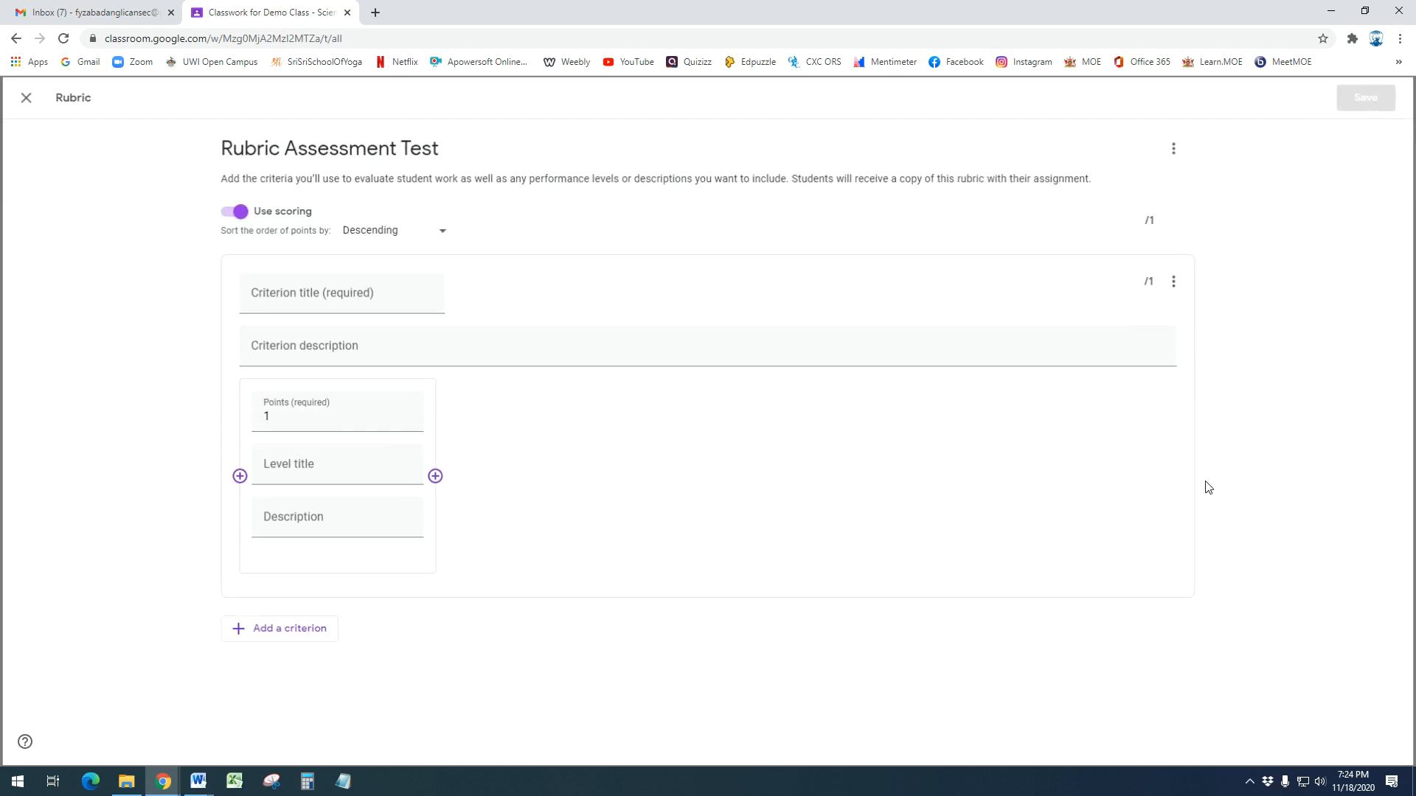
click(345, 287)
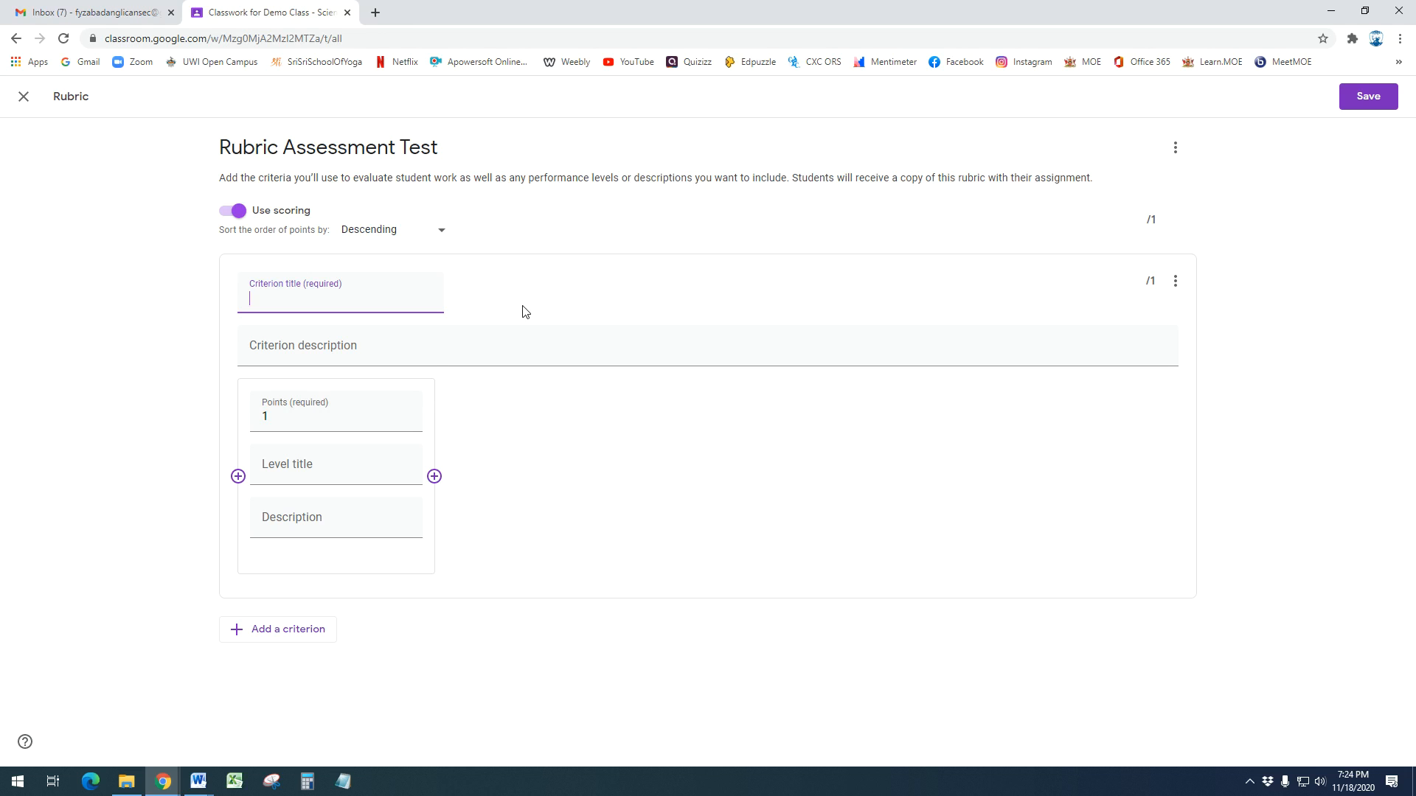
text(Submission)
Step: Describe the Submission criterion as "Assesses if the student submitted the assignment, and one time"
click(413, 353)
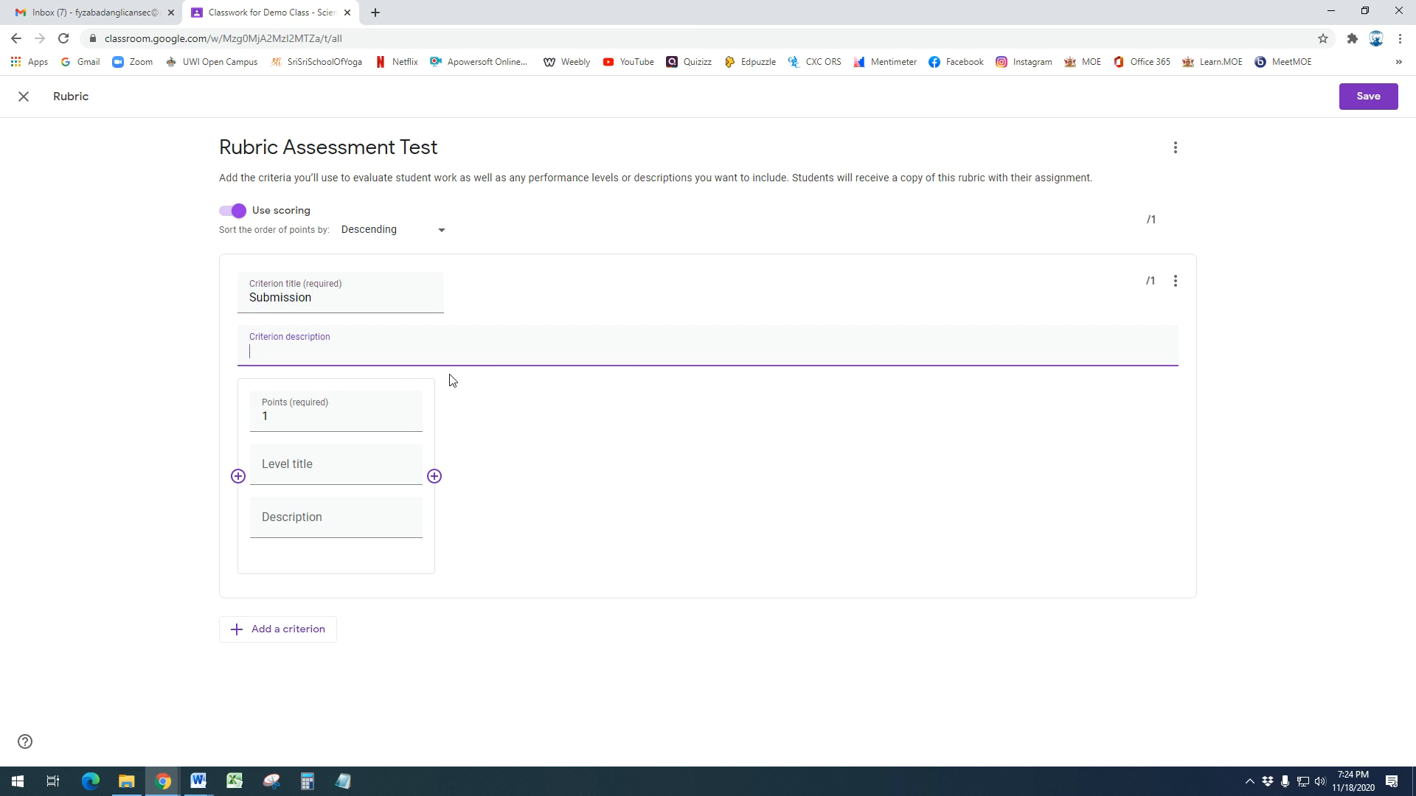
text(Assesses if the student submitt)
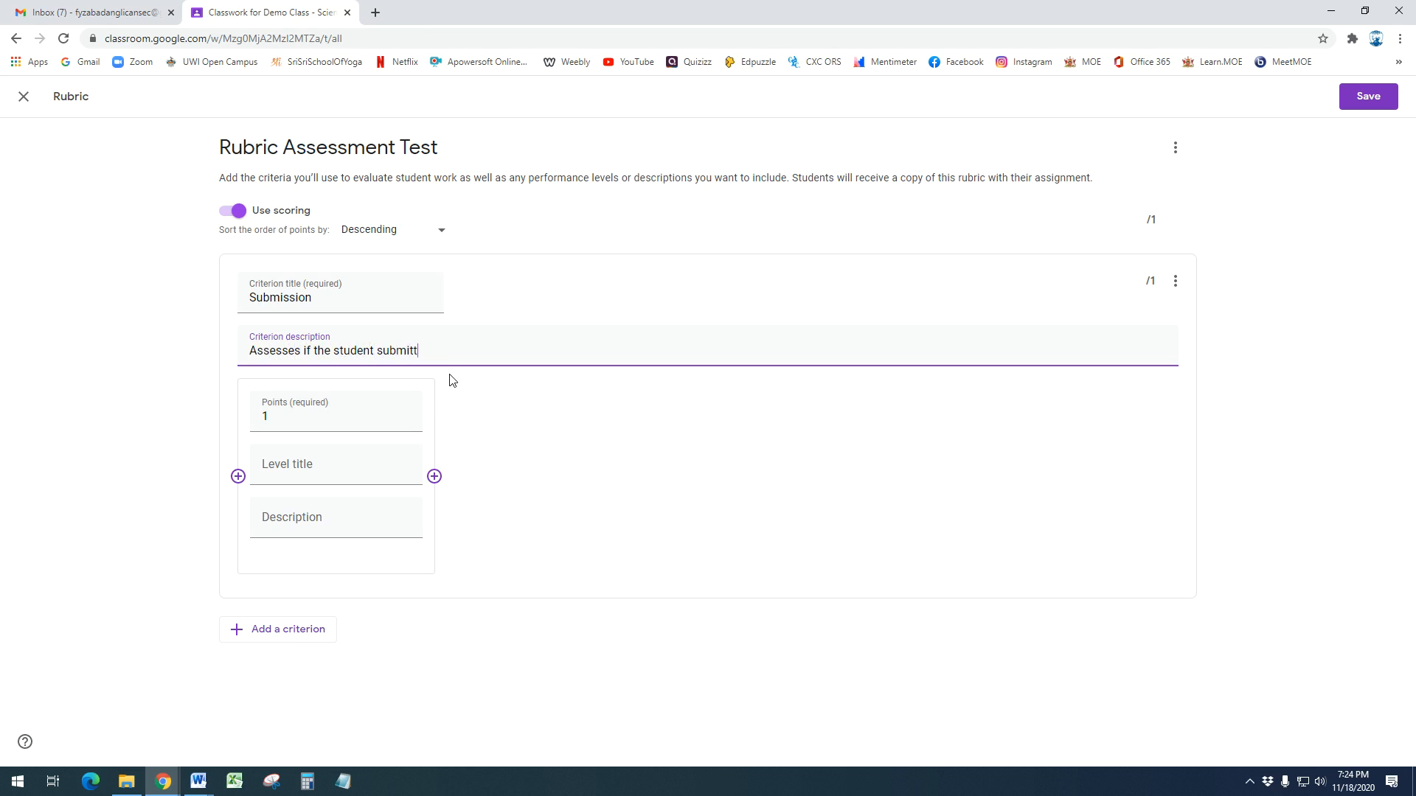
text(ed the assignment, and one time)
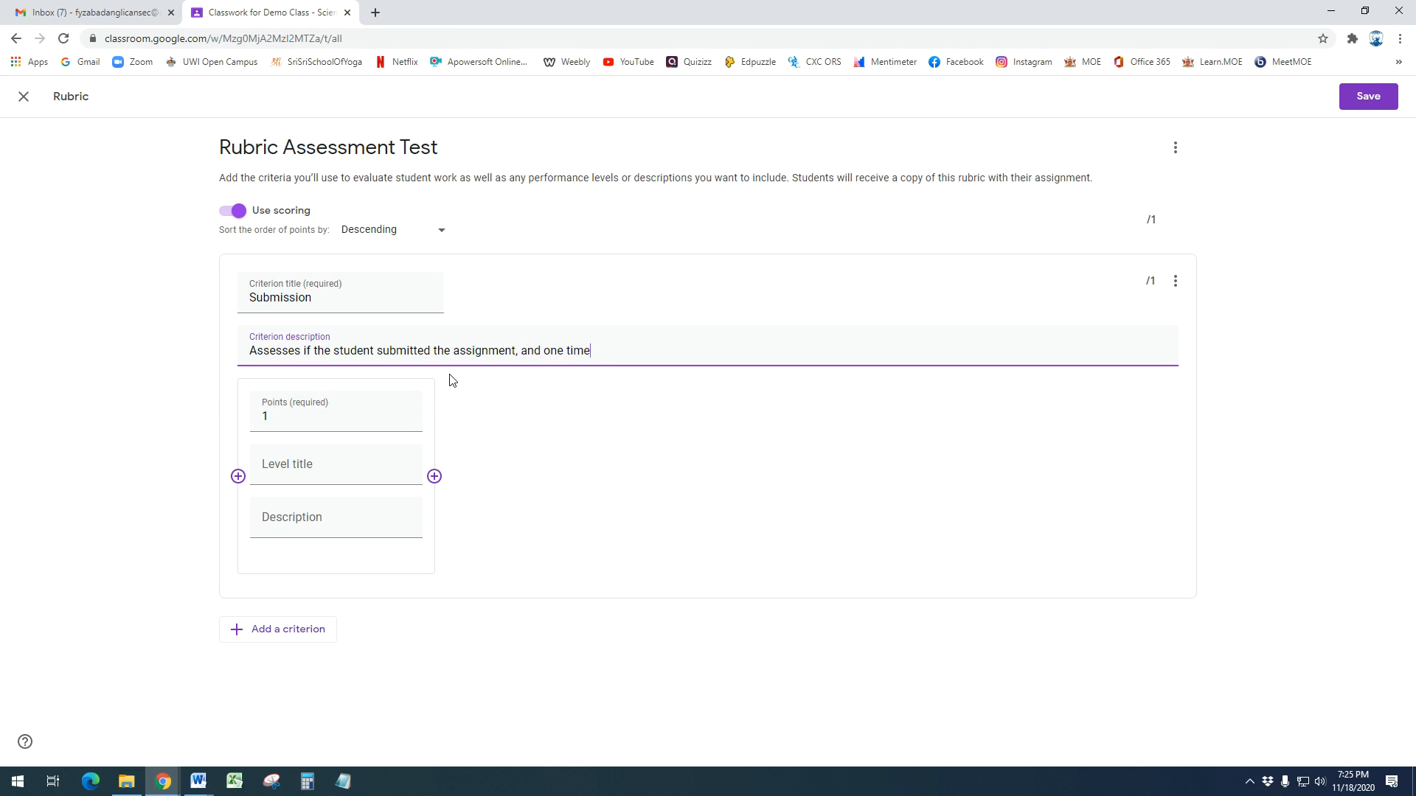
Step: Title the 1-point level of the Submission criterion "Submitted assignment" and add a second level after it worth 1 point
click(312, 419)
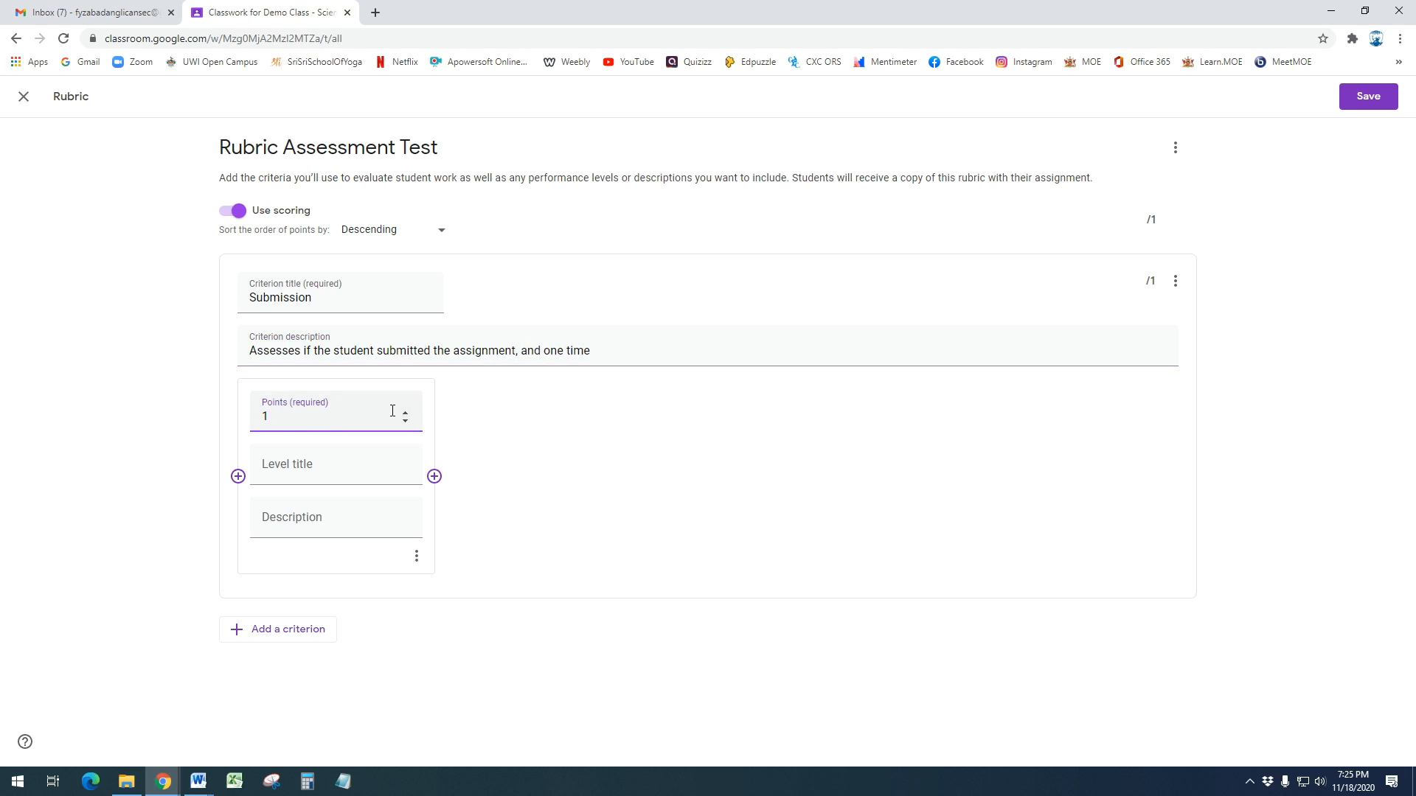
click(333, 466)
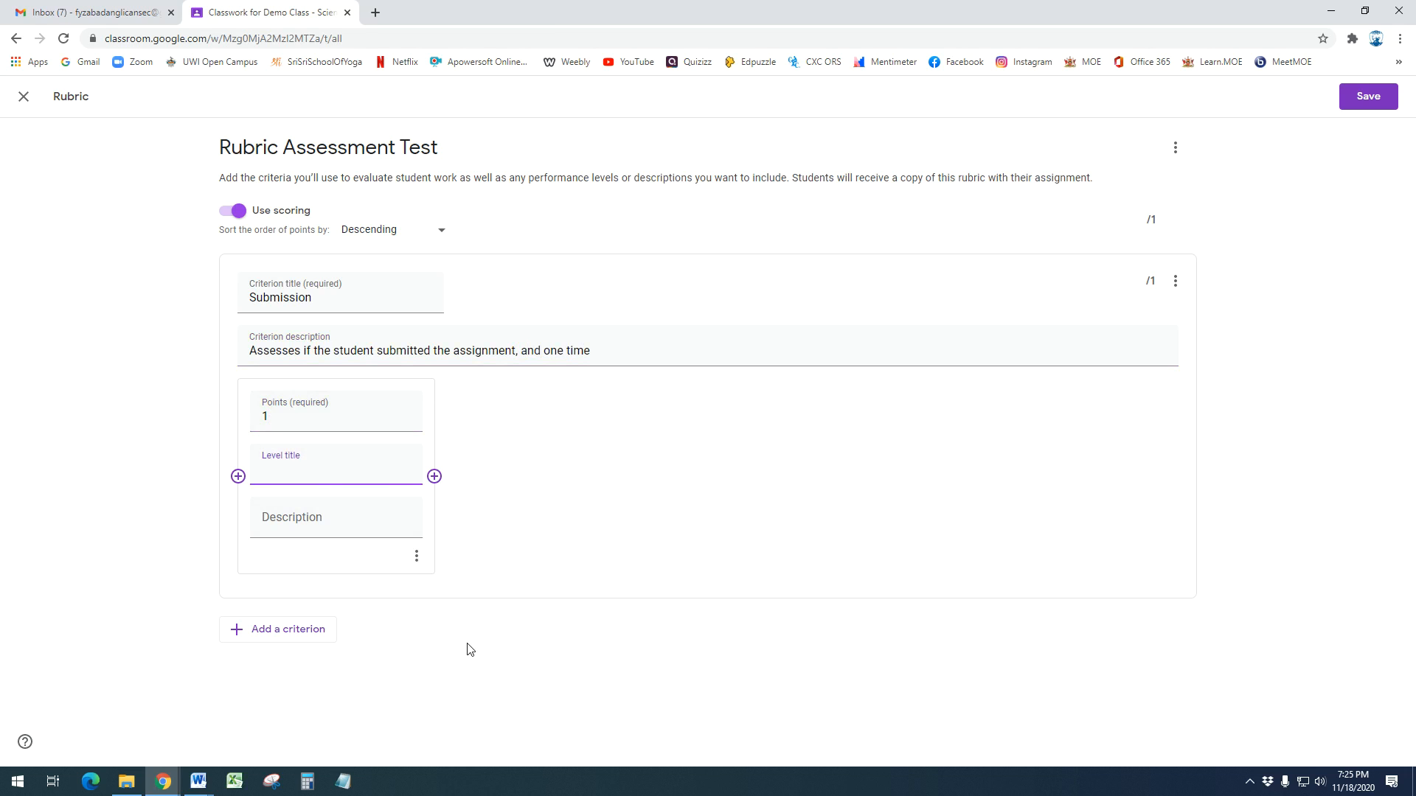
text(Submitted assignment)
click(435, 476)
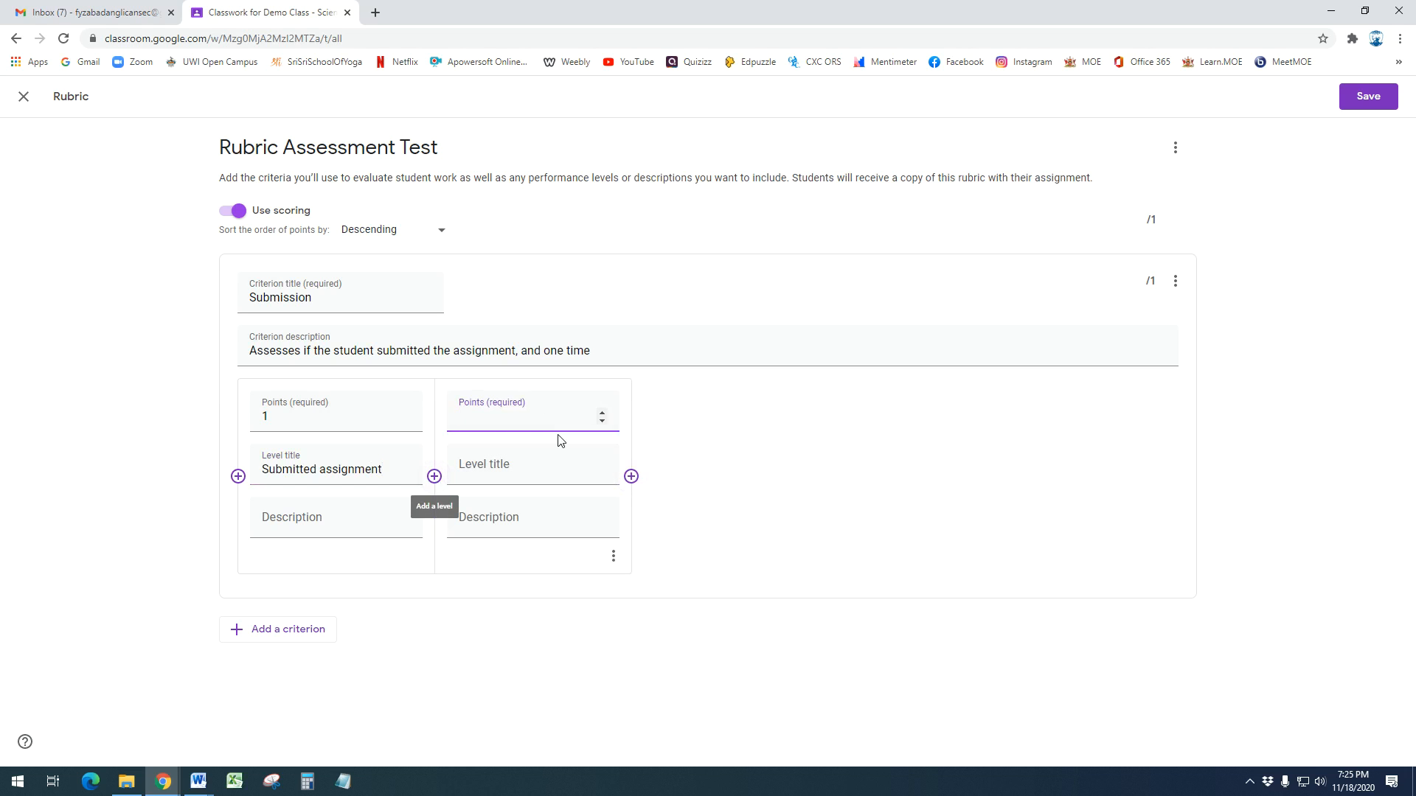
click(494, 466)
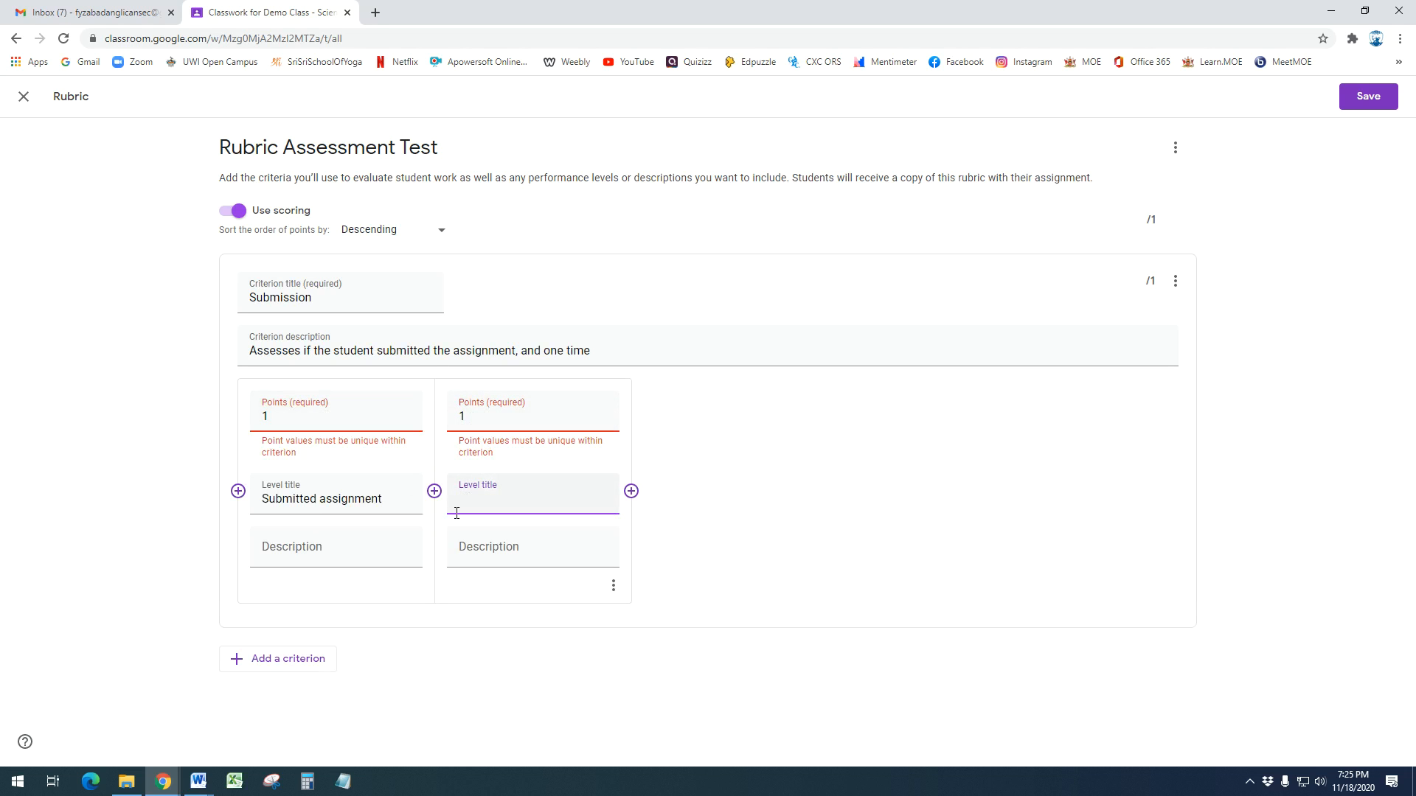
Step: Set the first Submission level to 2 points and extend its title to "Submitted assignment on time"
click(406, 415)
click(402, 500)
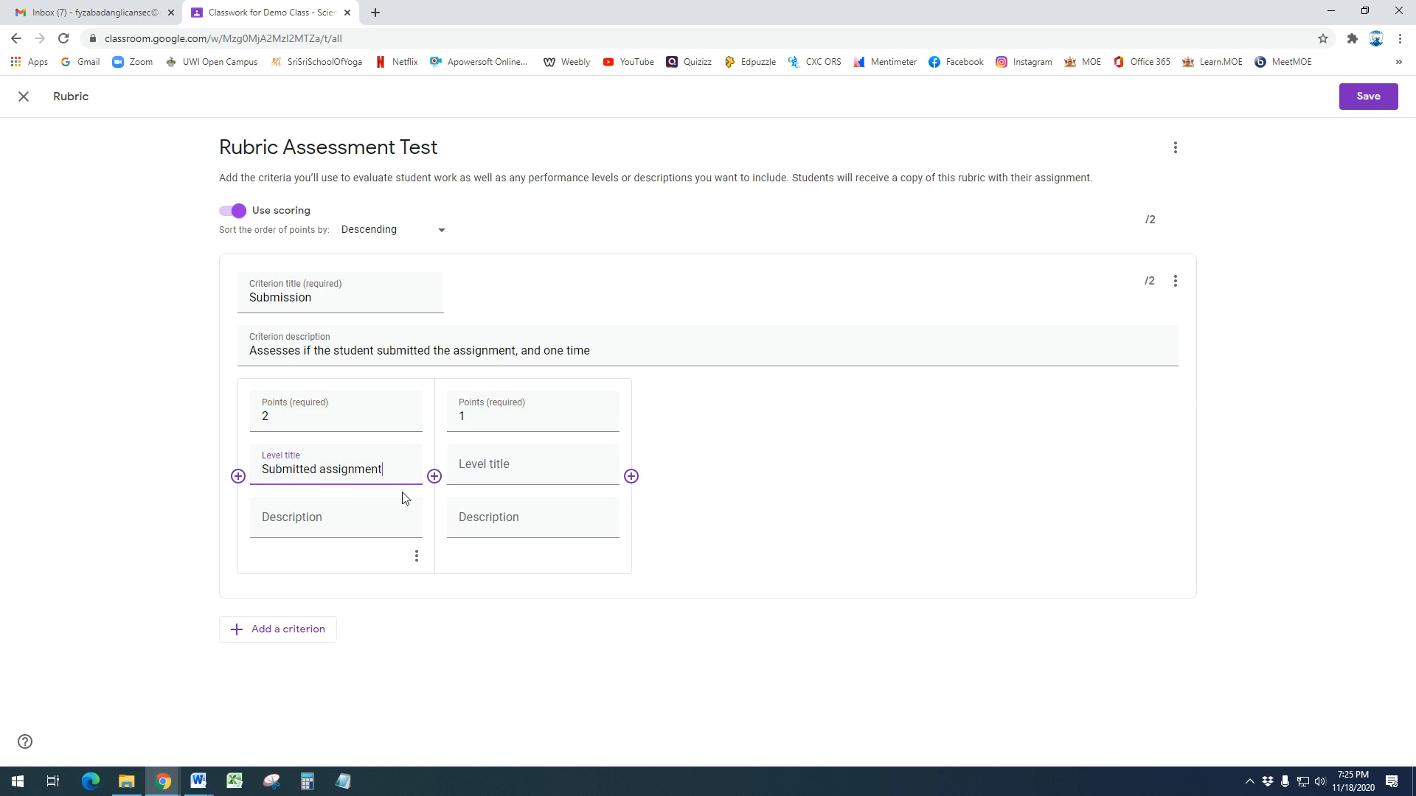
text(on time)
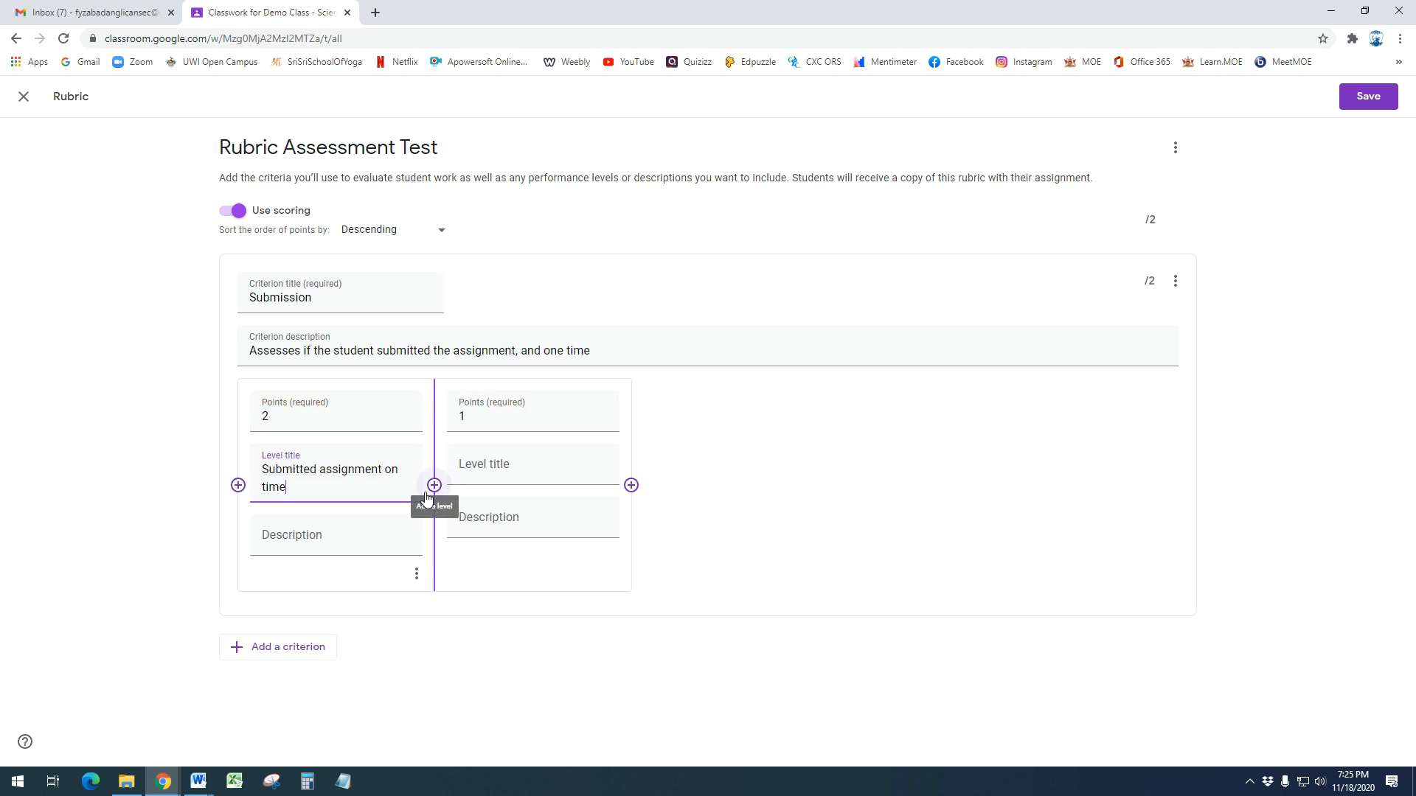
Step: Title the 1-point level of the Submission criterion "Submitted assignment late"
click(535, 463)
text(Su)
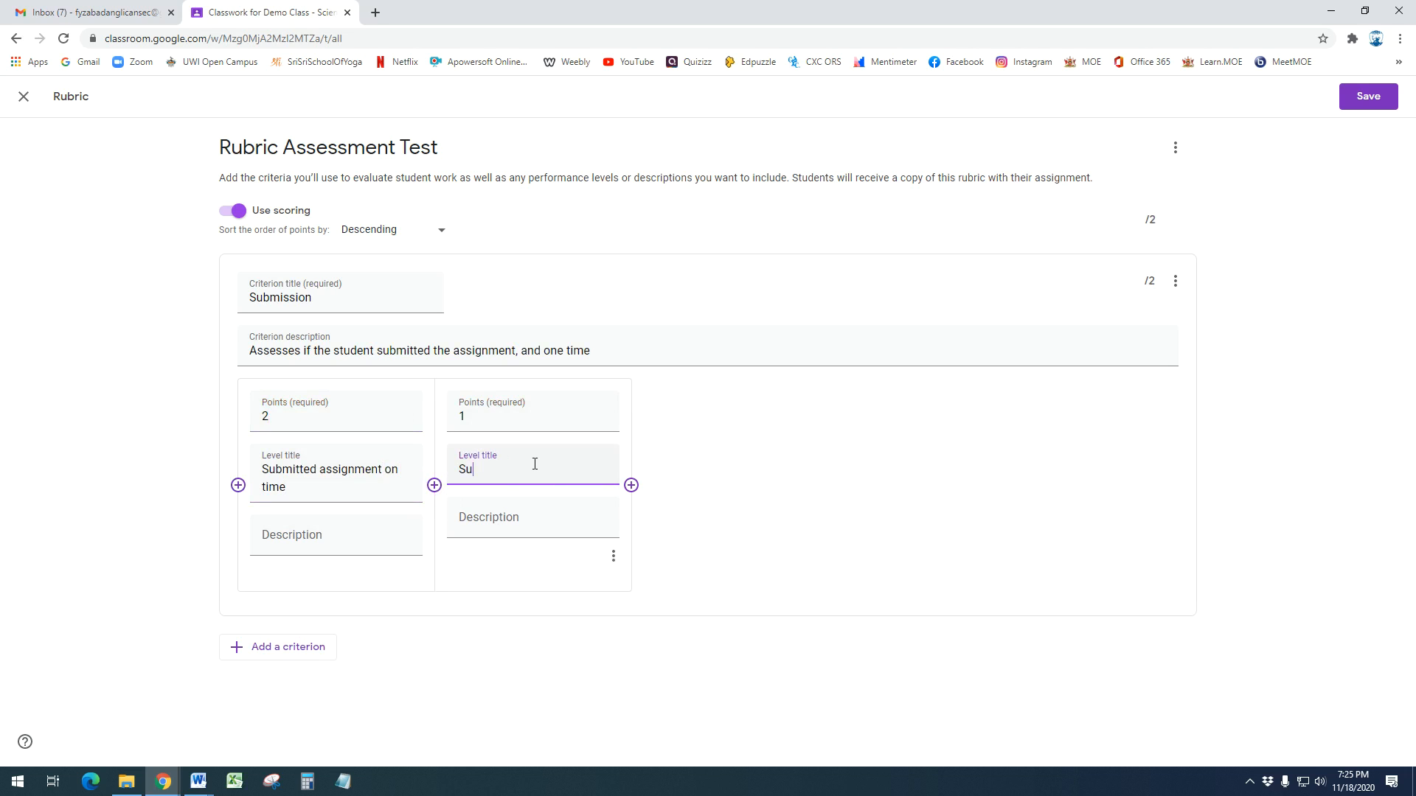
text(bmtited assignm)
key(BackSpace)
key(BackSpace)
text(it)
text(en)
text(e)
Step: Add a third level to the Submission criterion worth 0 points and titled "No assignment submitted"
click(630, 485)
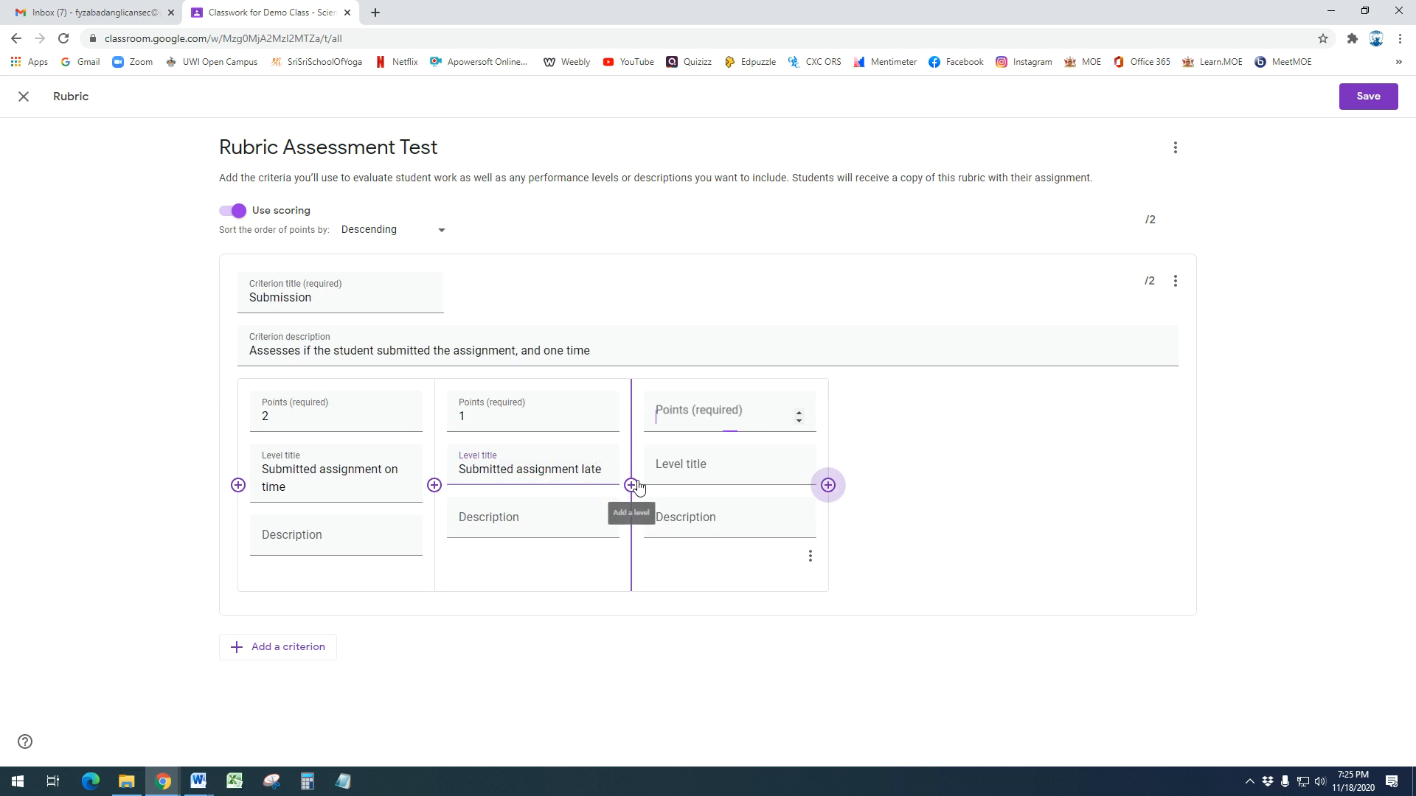
click(799, 422)
click(778, 475)
text(No )
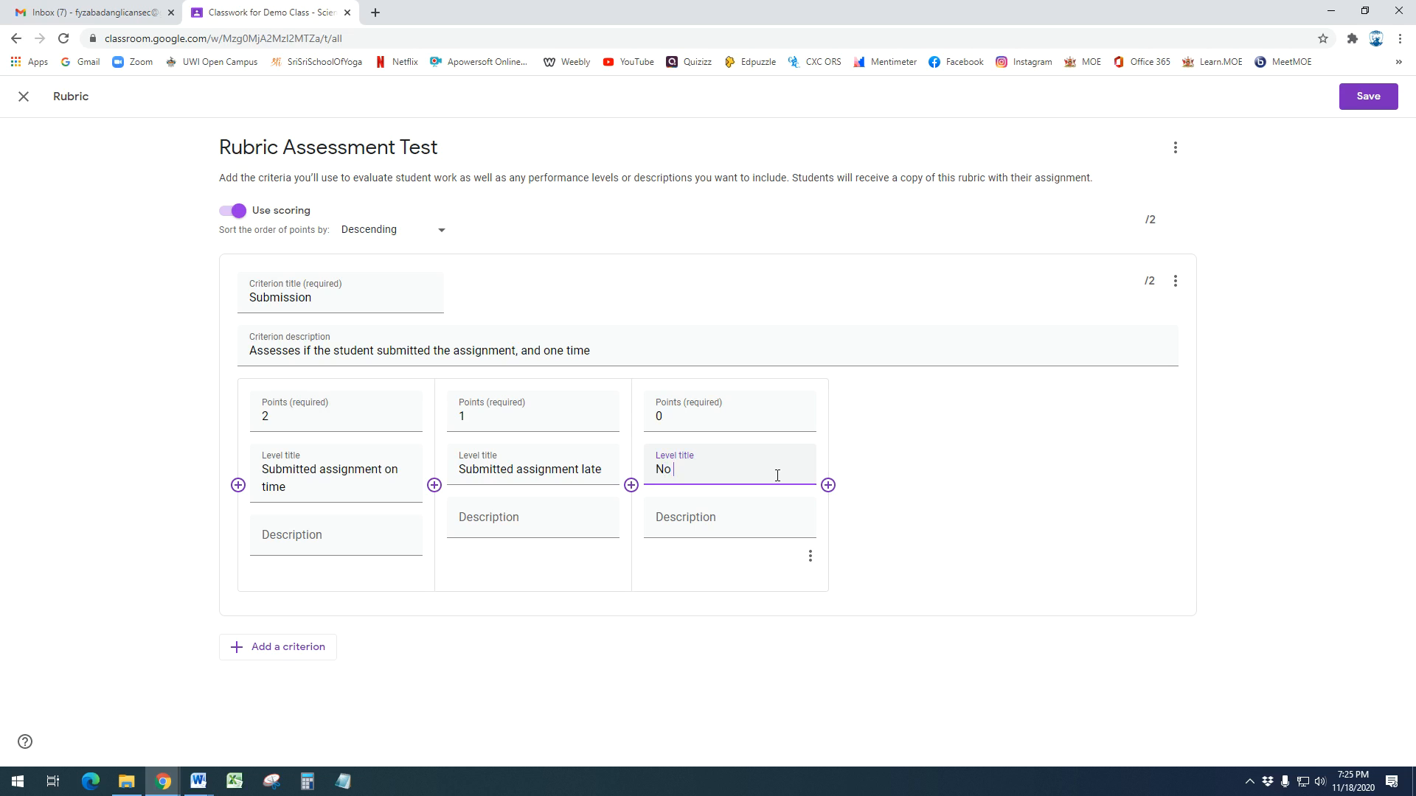
text(assignment submitted)
double_click(326, 299)
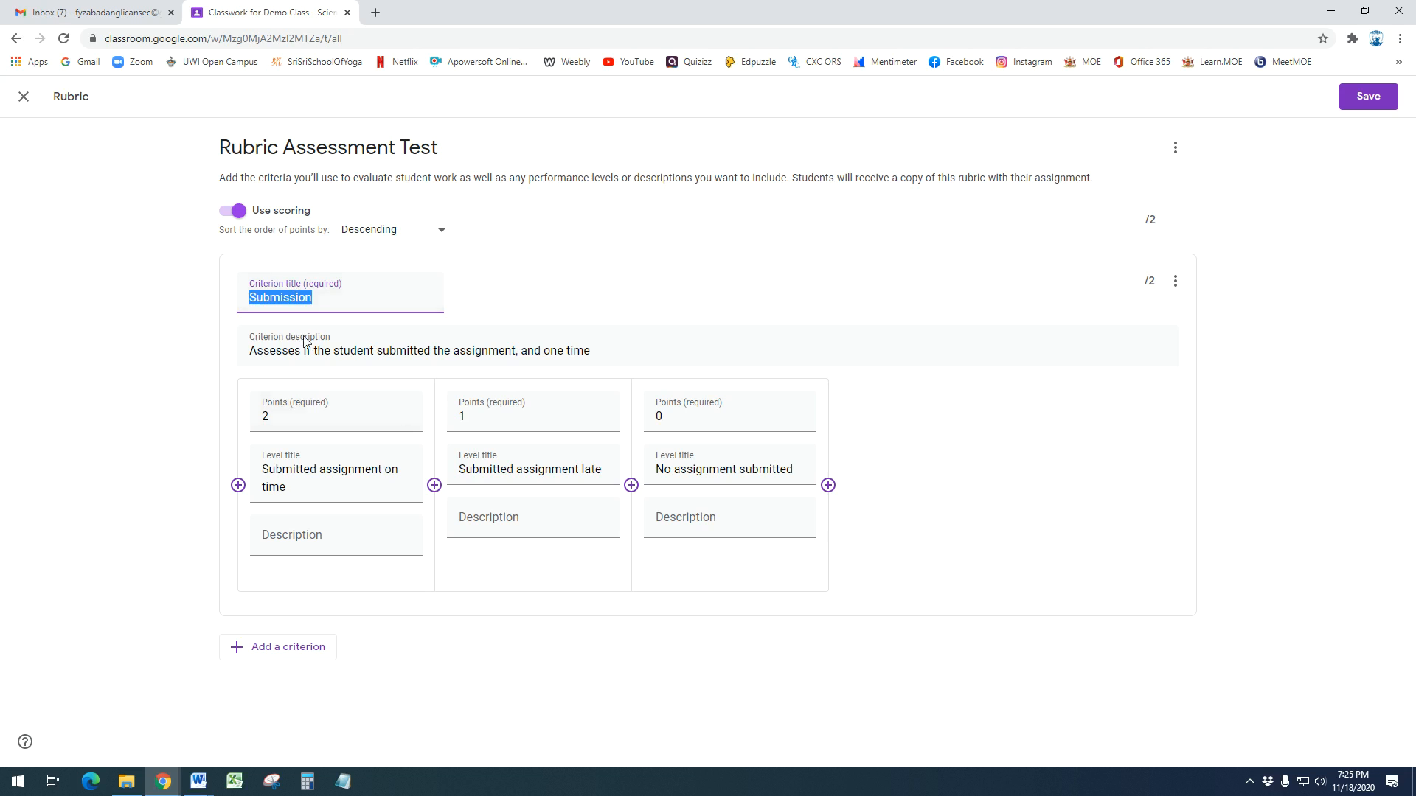
click(432, 681)
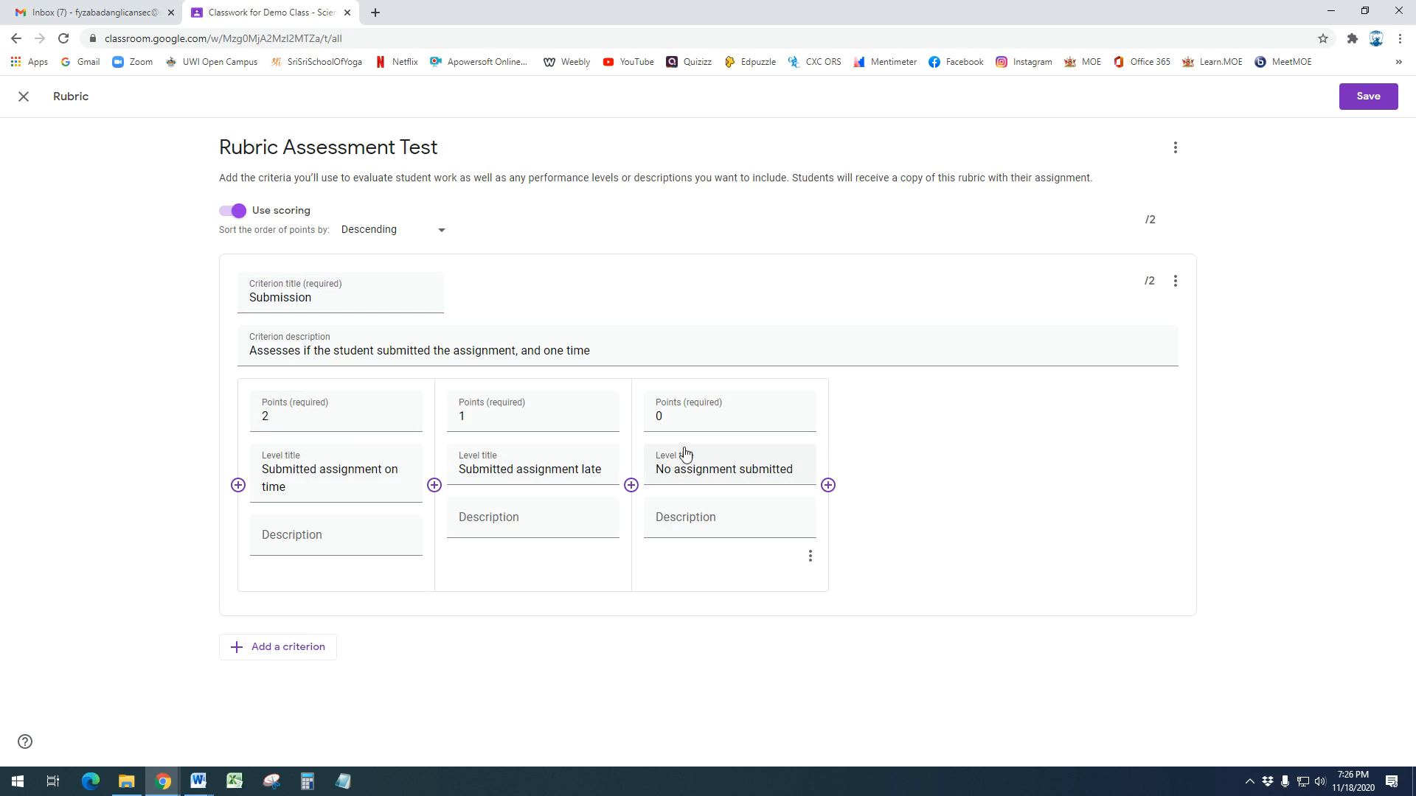
Step: Add a second criterion titled "example" to the rubric and set its level to 2 points
click(280, 659)
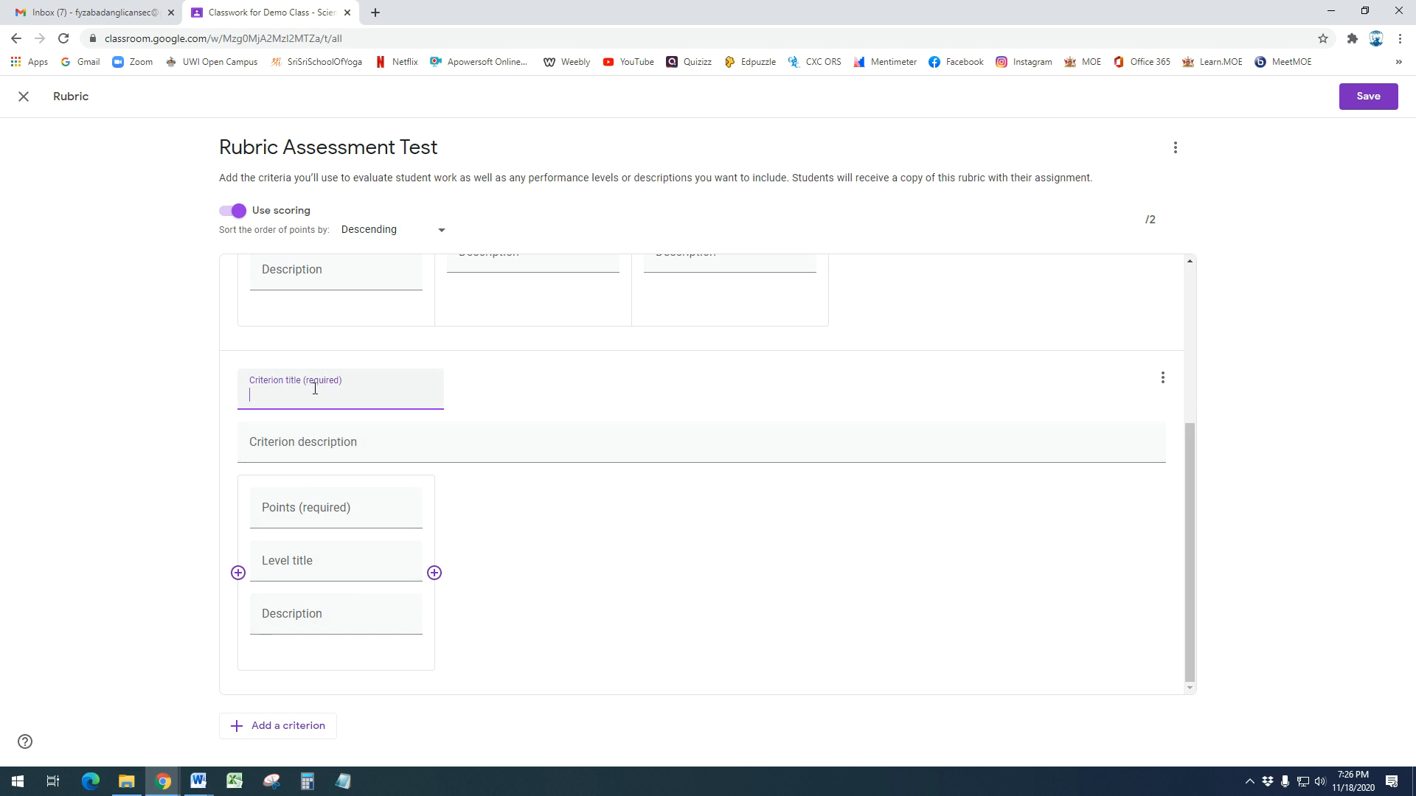
text(xample)
click(414, 513)
click(405, 510)
click(405, 510)
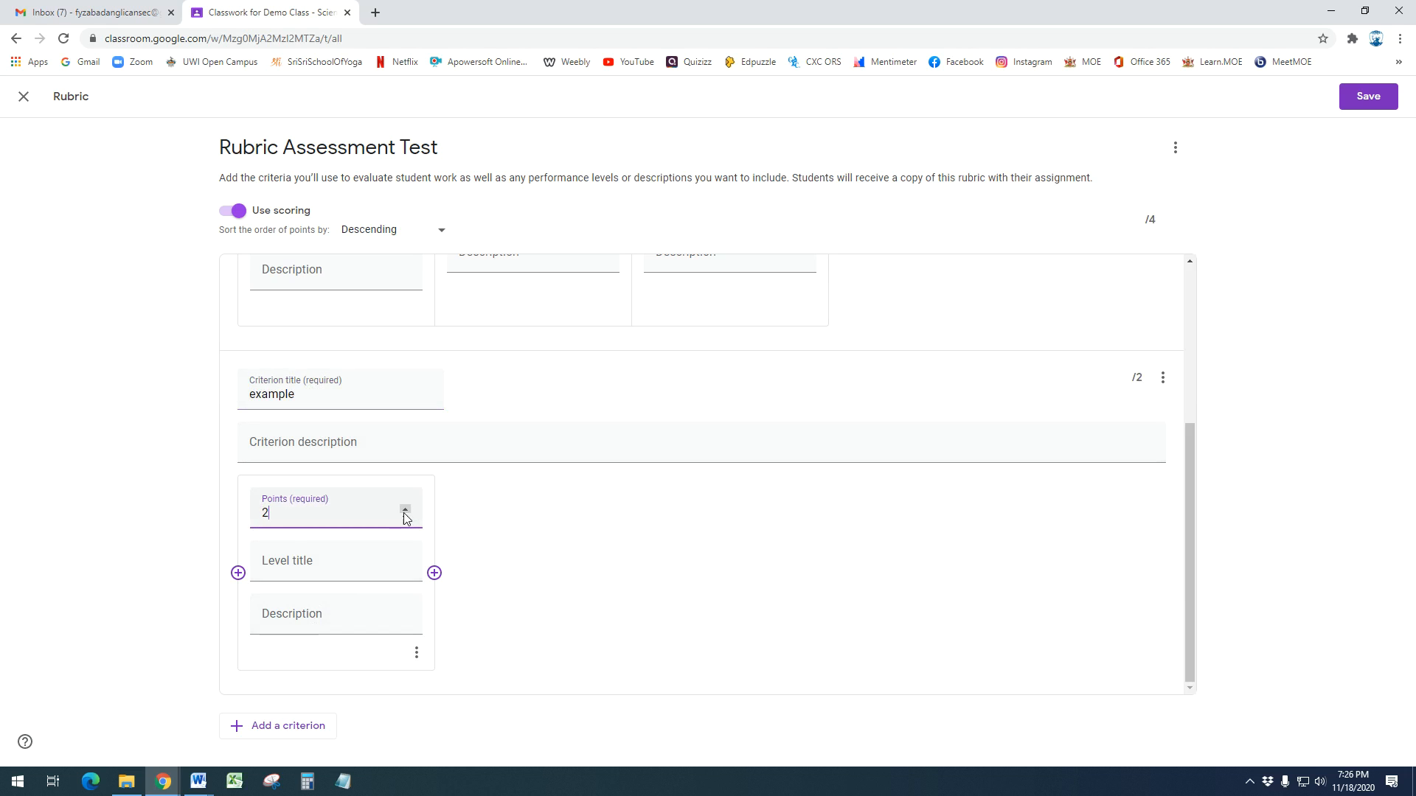
click(337, 567)
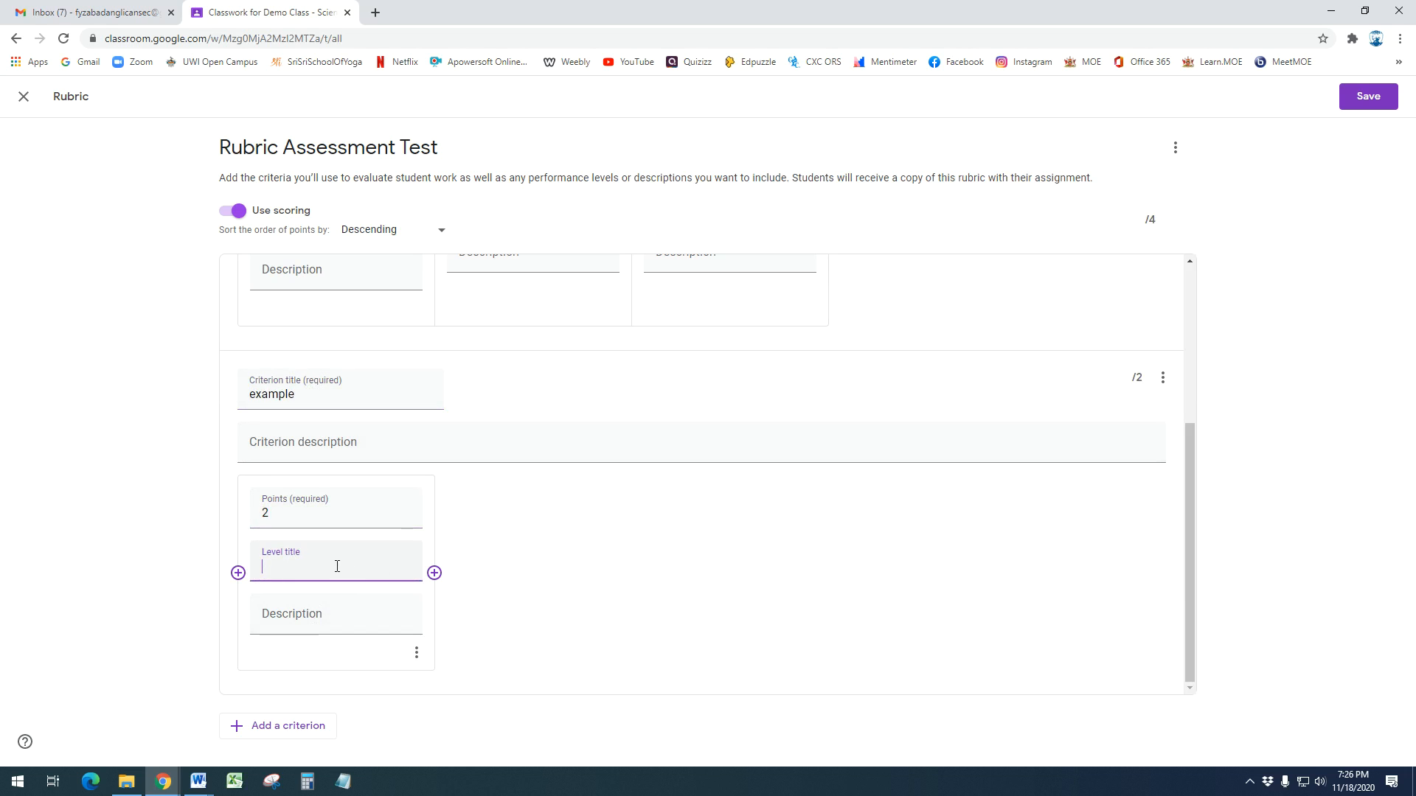
Step: Add a third criterion titled "Checklist eg2" to the rubric and set its level to 1 point
click(303, 726)
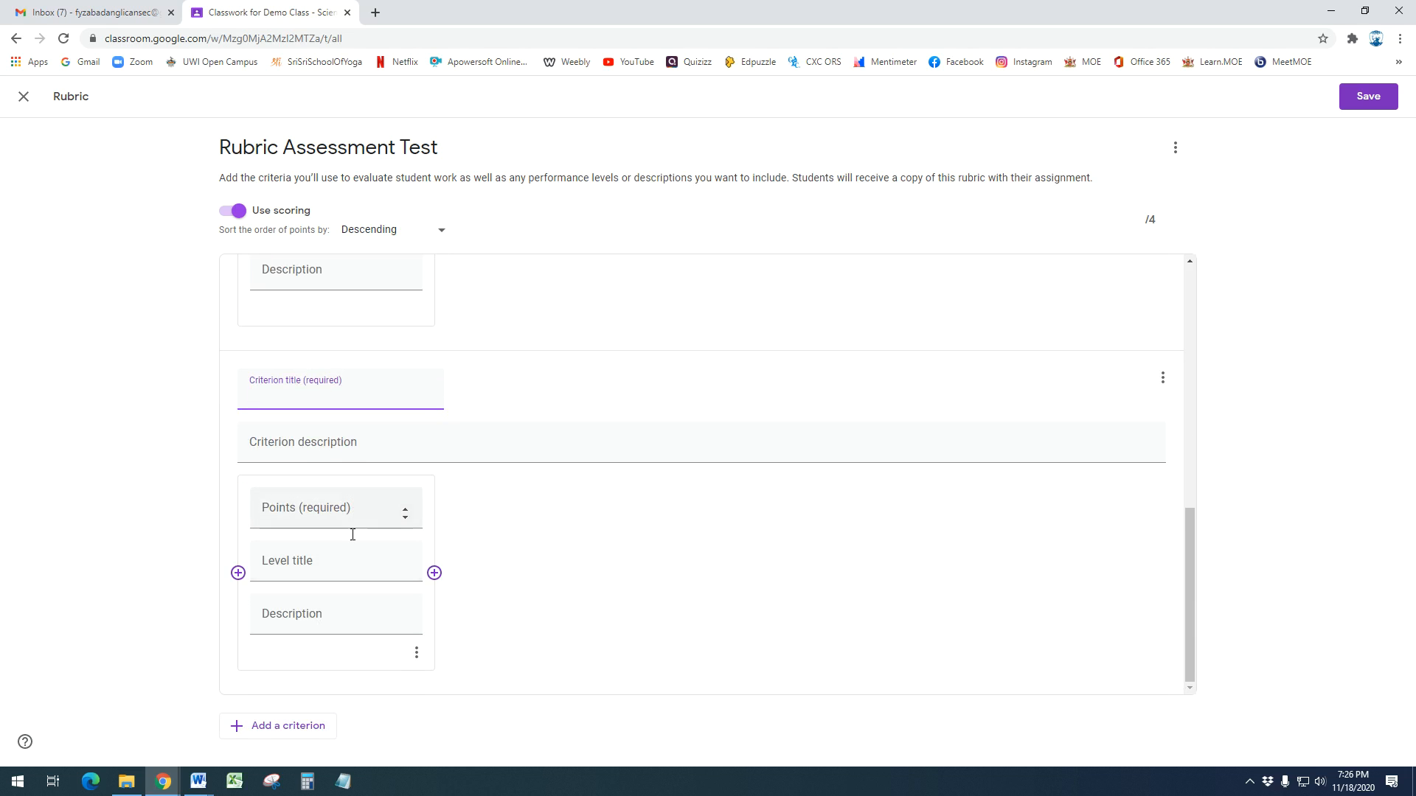
scroll(331, 656, up, 2)
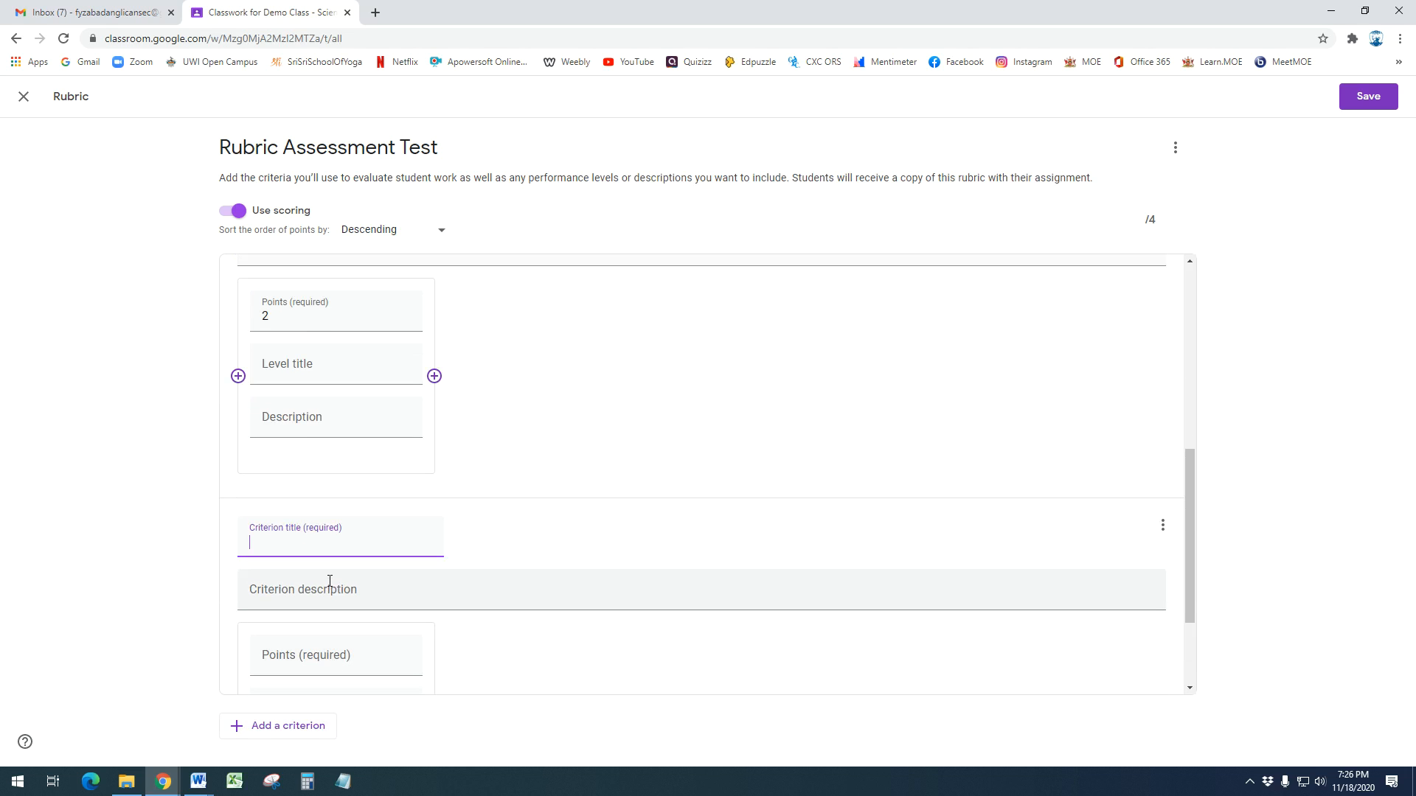
click(414, 606)
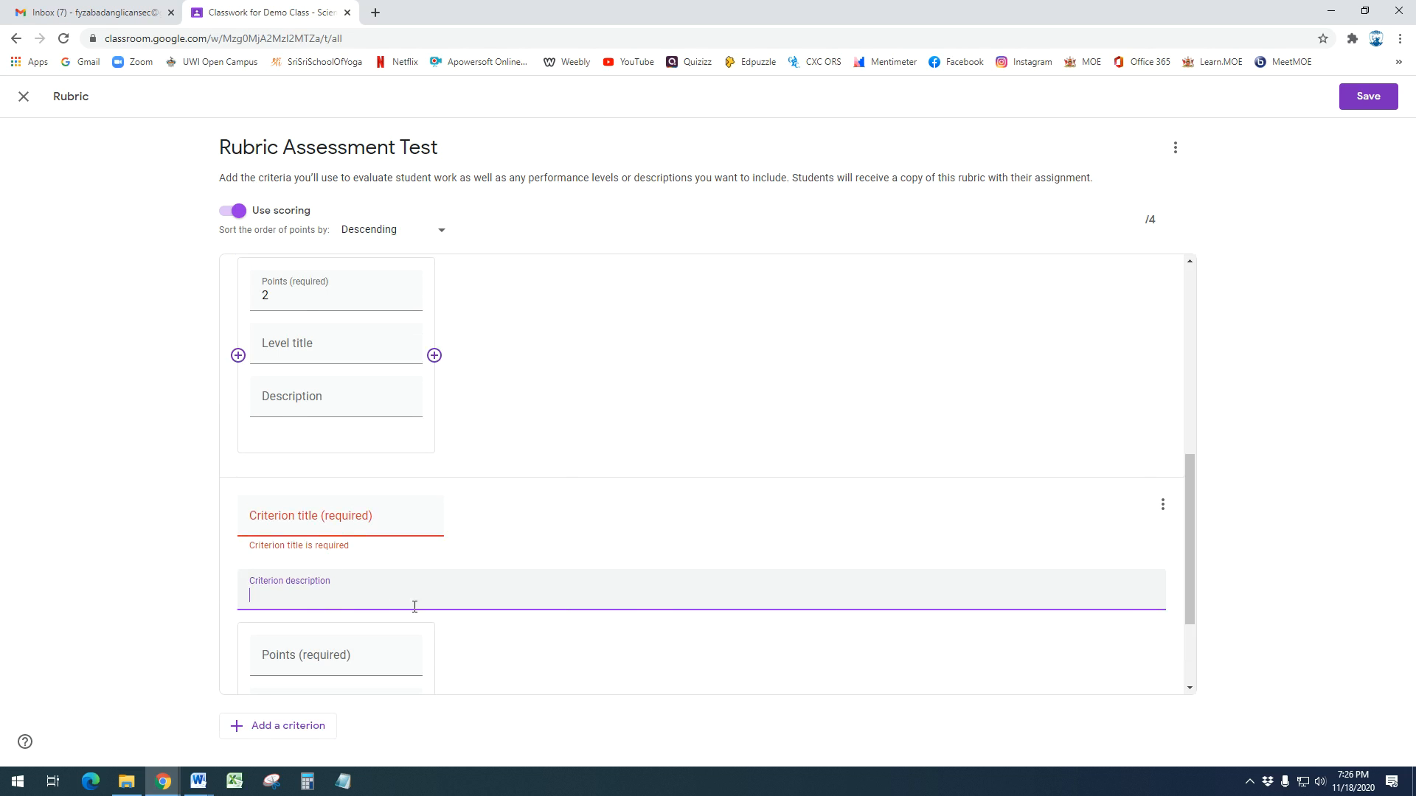
click(355, 510)
text(Checkli)
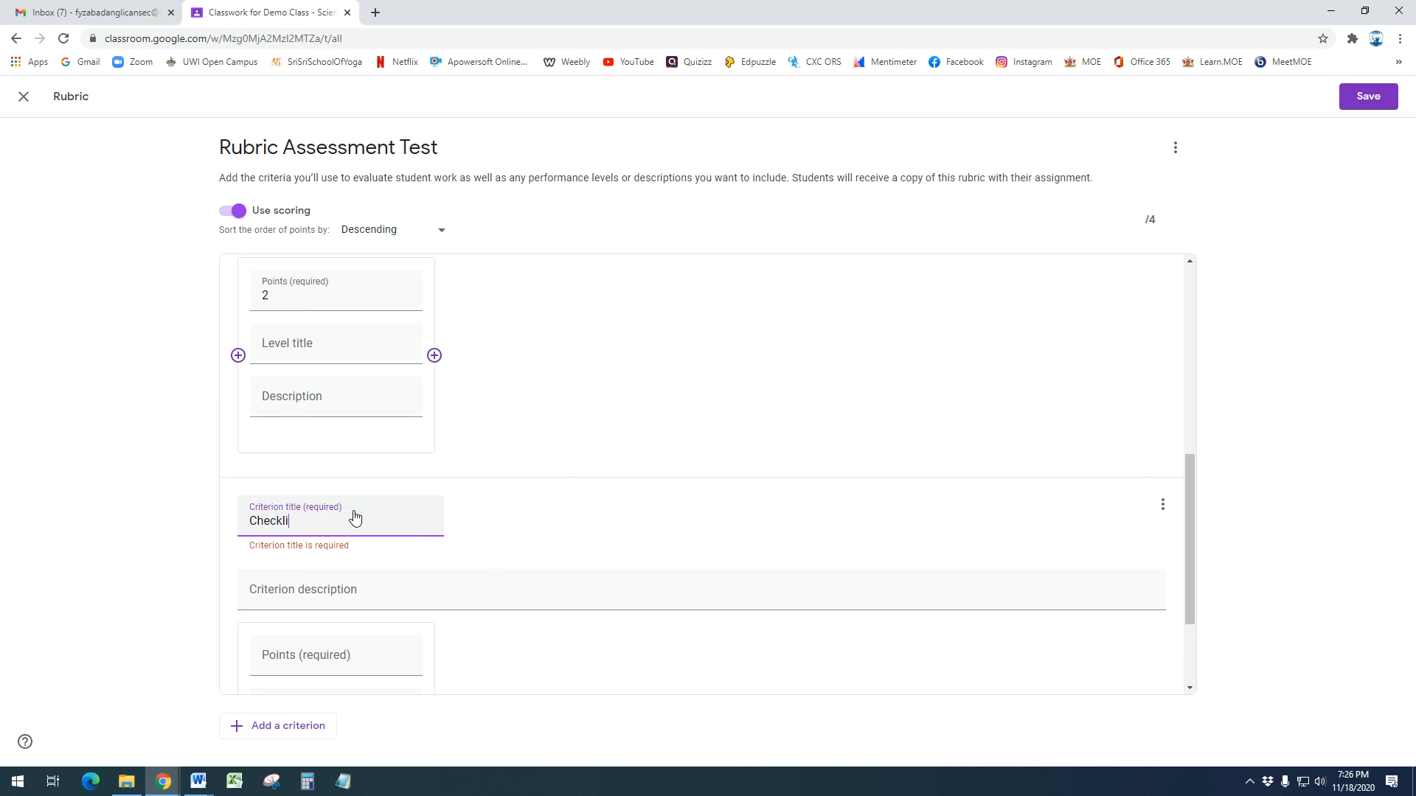
text(st eg2)
click(354, 652)
click(404, 514)
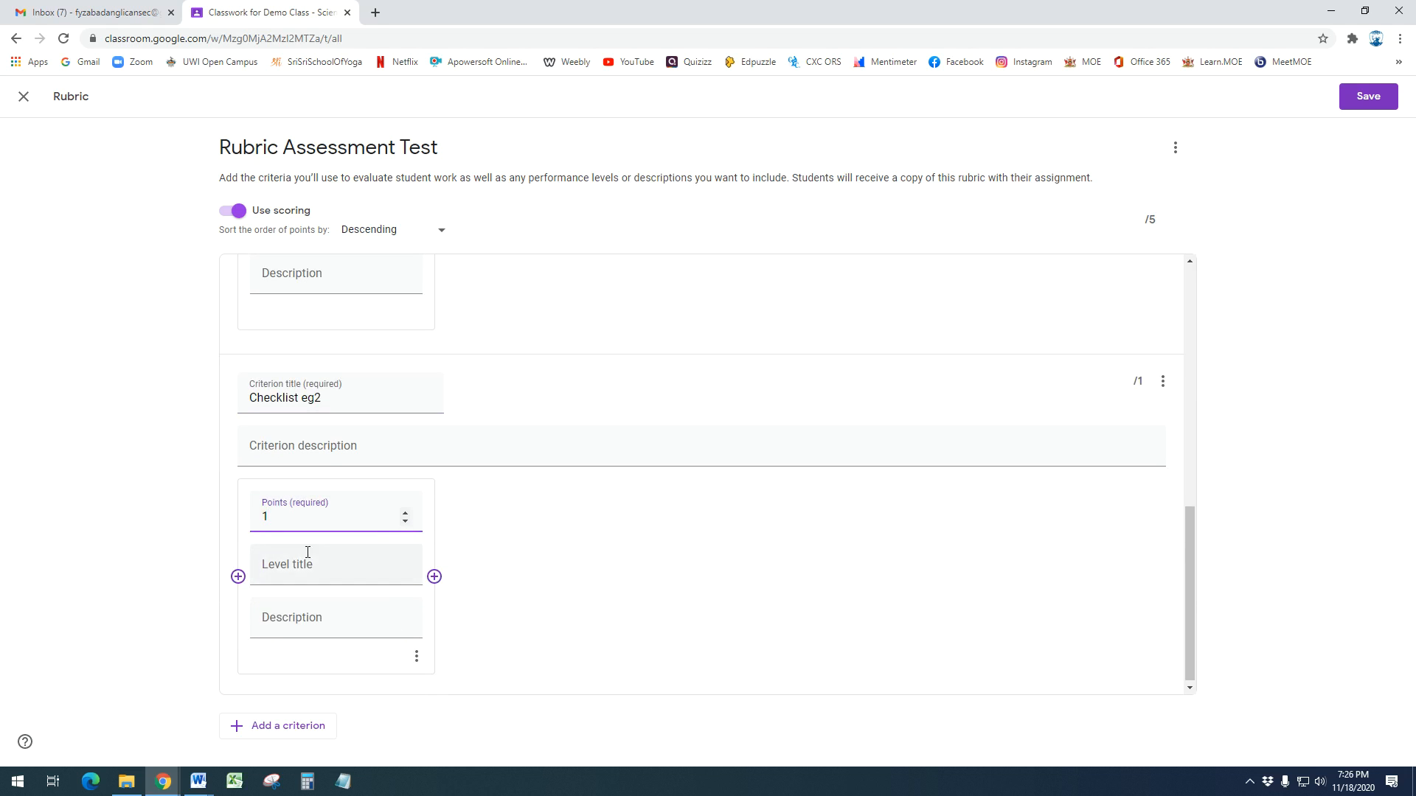
click(114, 515)
Step: Review the rubric's criteria and total, and save the rubric to the assignment
scroll(671, 620, up, 1)
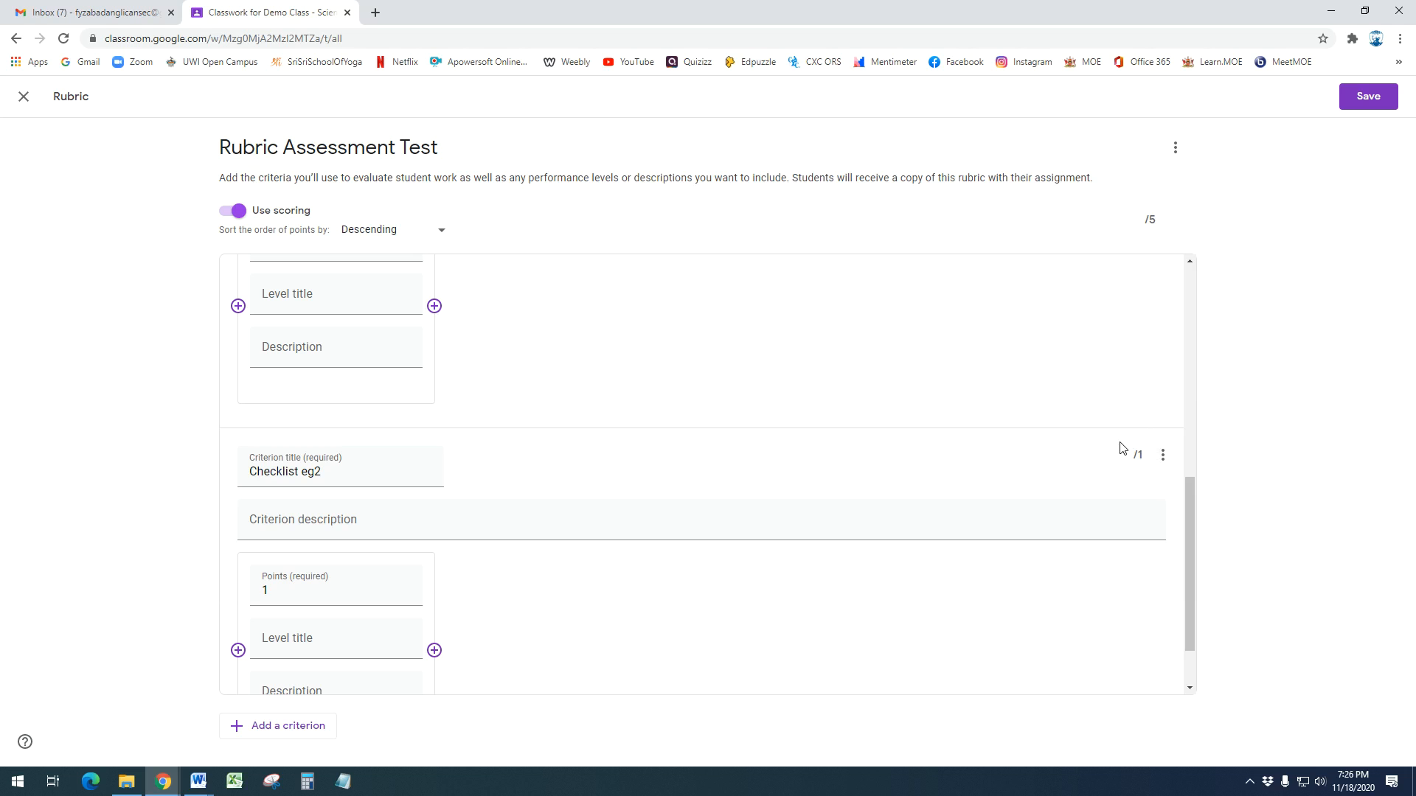
scroll(1143, 443, up, 8)
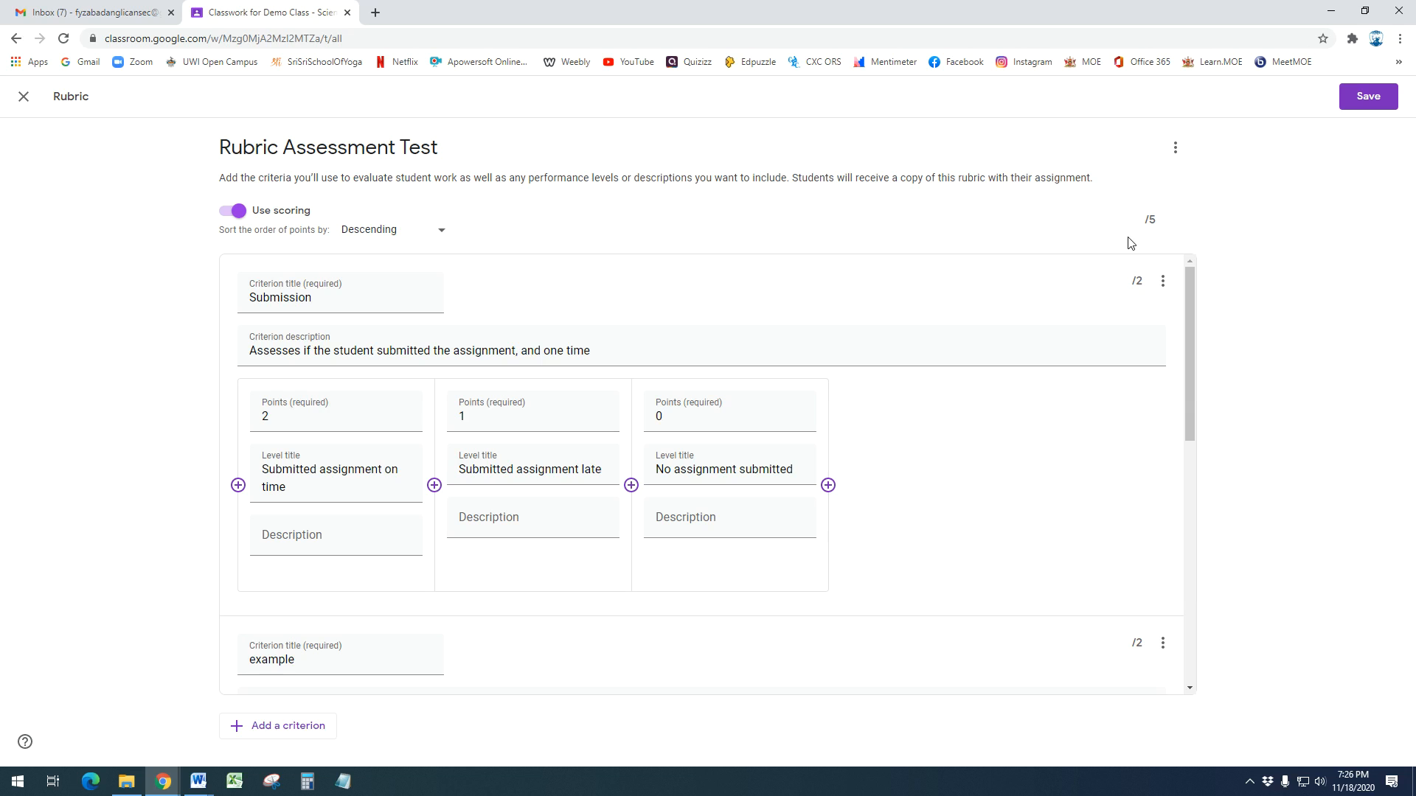
click(1368, 96)
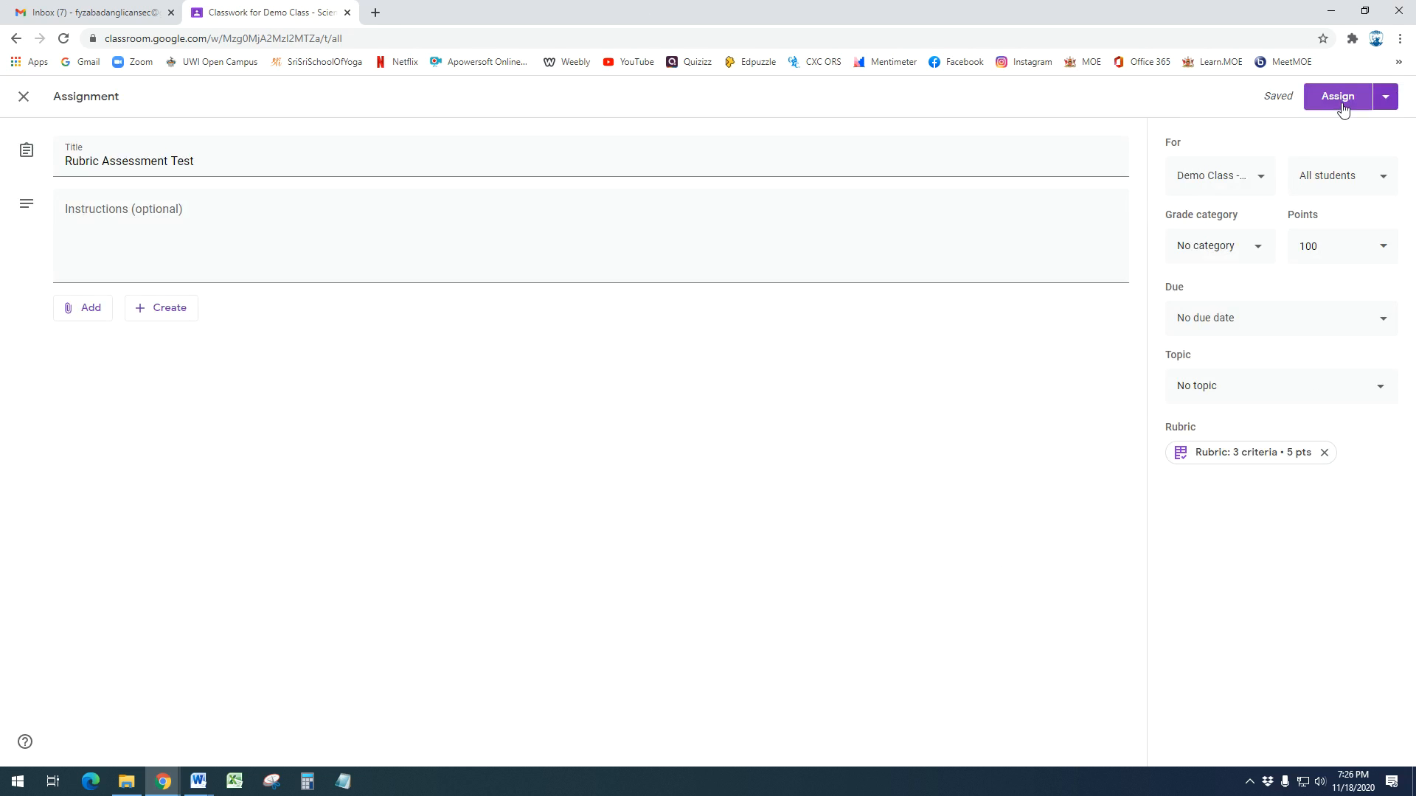
Step: Limit the assignment's recipients from all students to only the student with the yellow cartoon avatar
click(1331, 179)
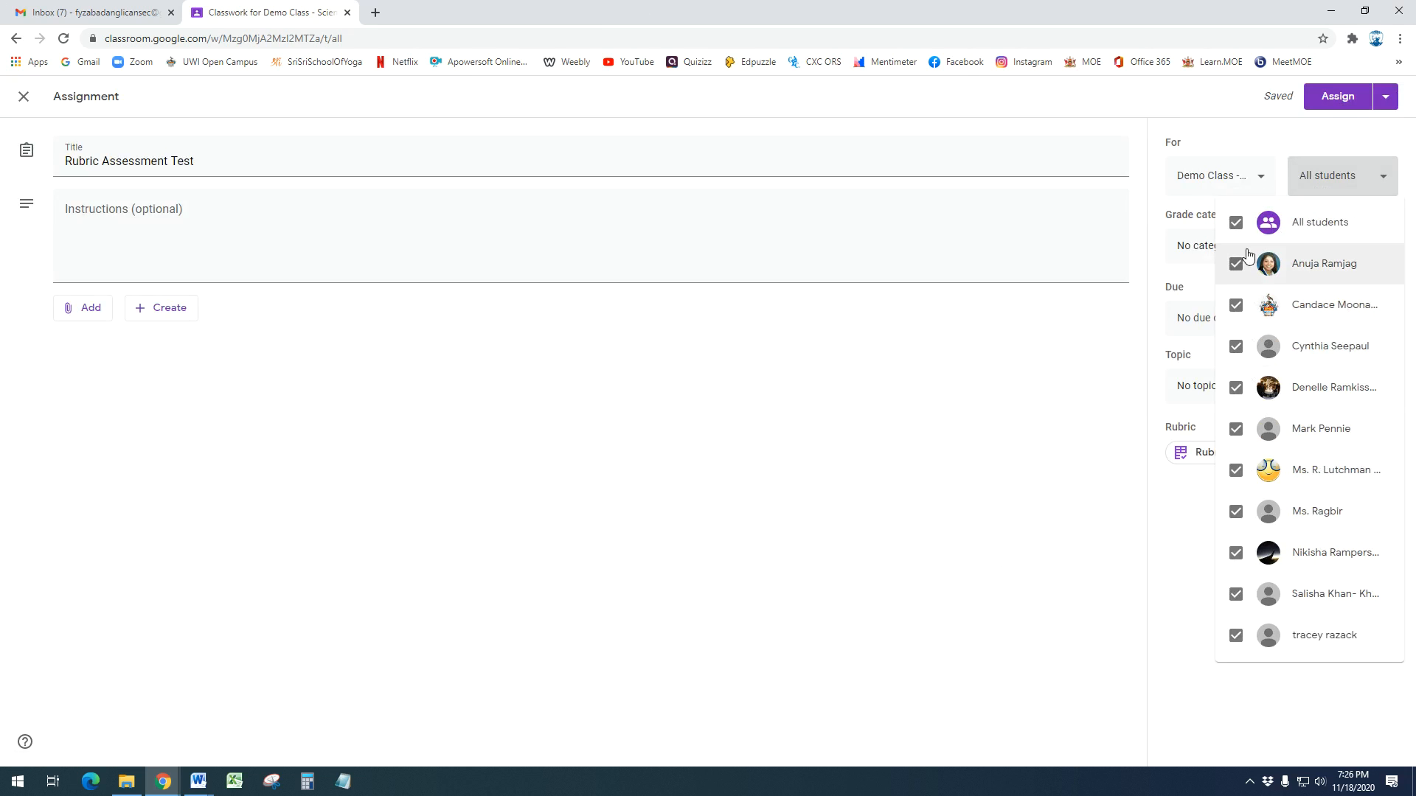
click(1236, 222)
click(1236, 470)
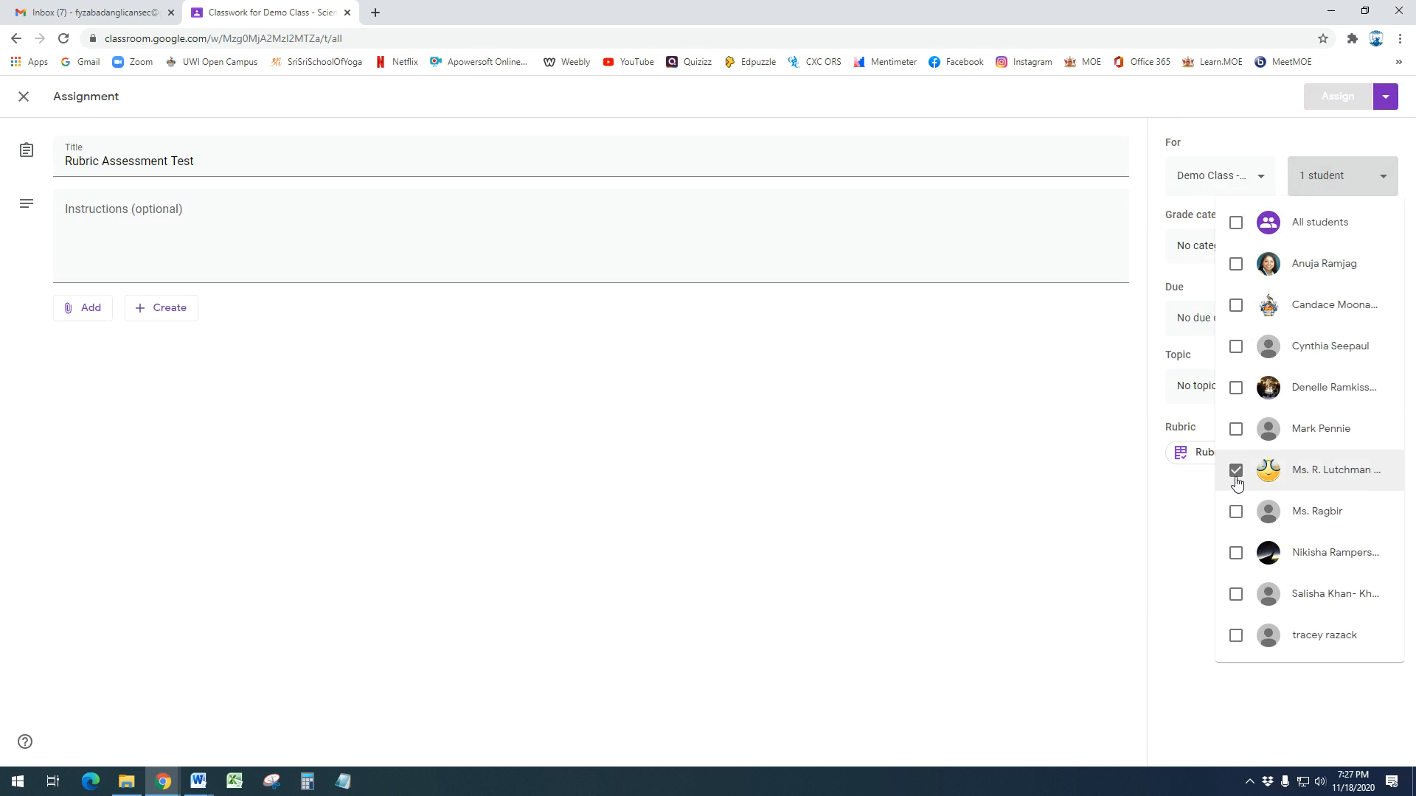
click(1046, 457)
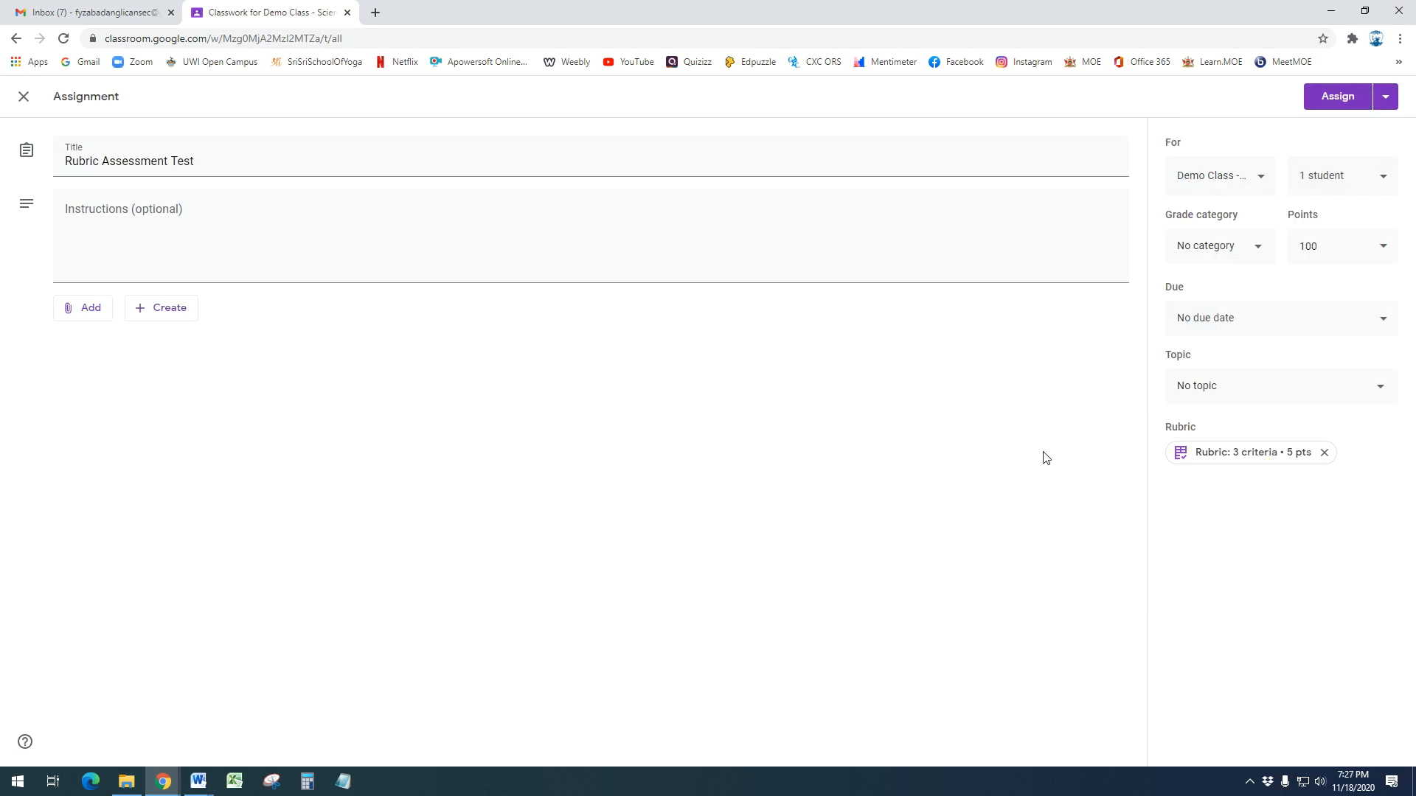
Step: Set the assignment's points to 5 to match the rubric, and assign it to the class
click(1324, 248)
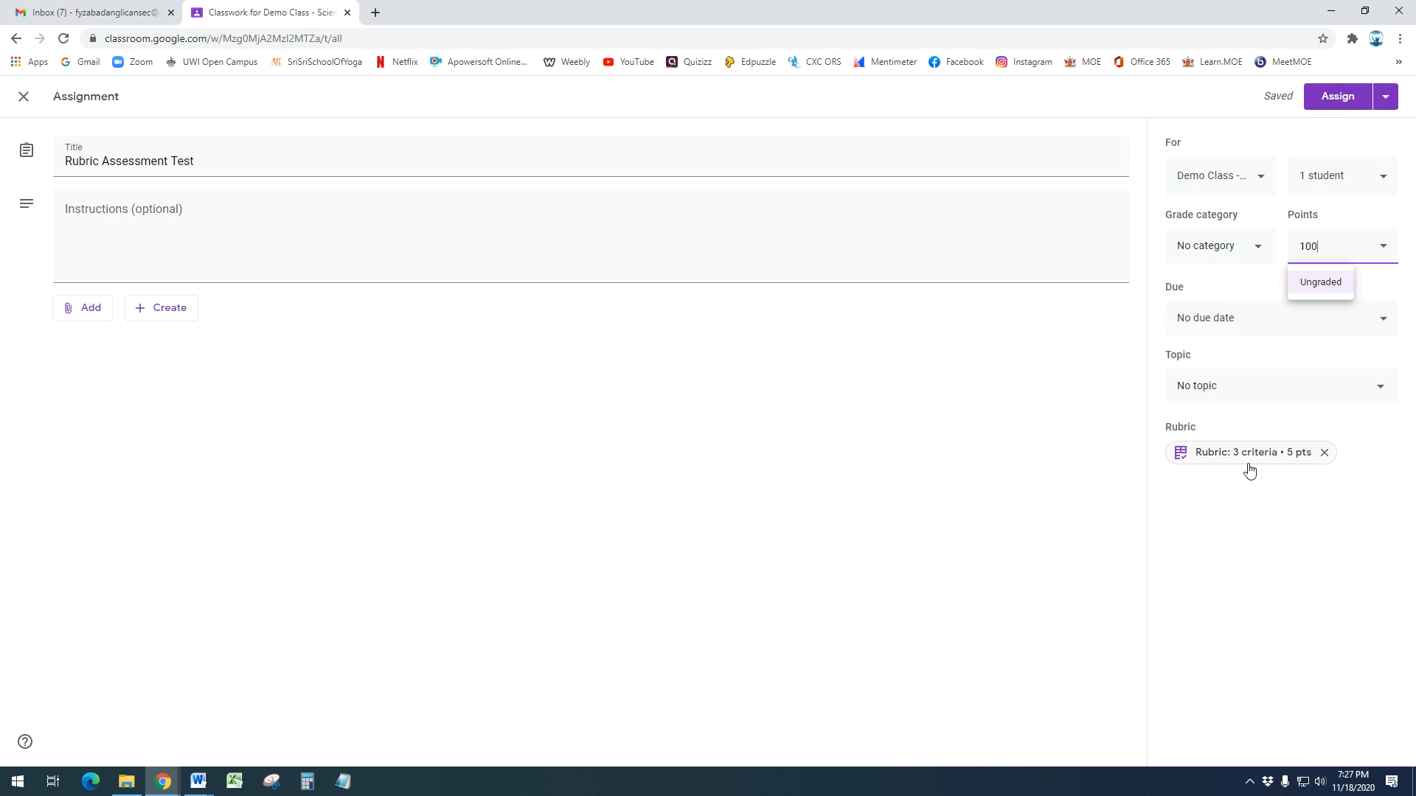
drag(1324, 248, 1279, 247)
text(5)
click(1253, 292)
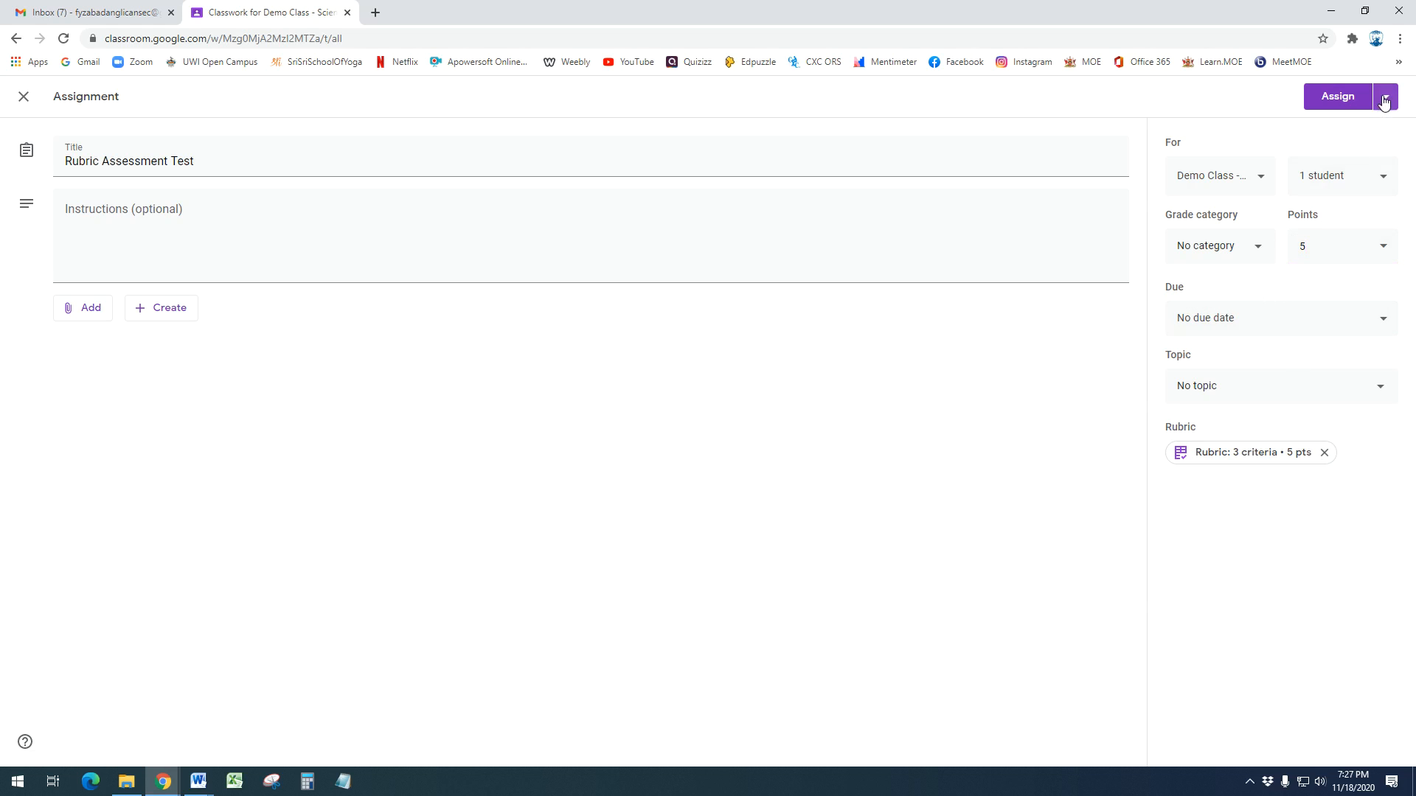
click(1333, 105)
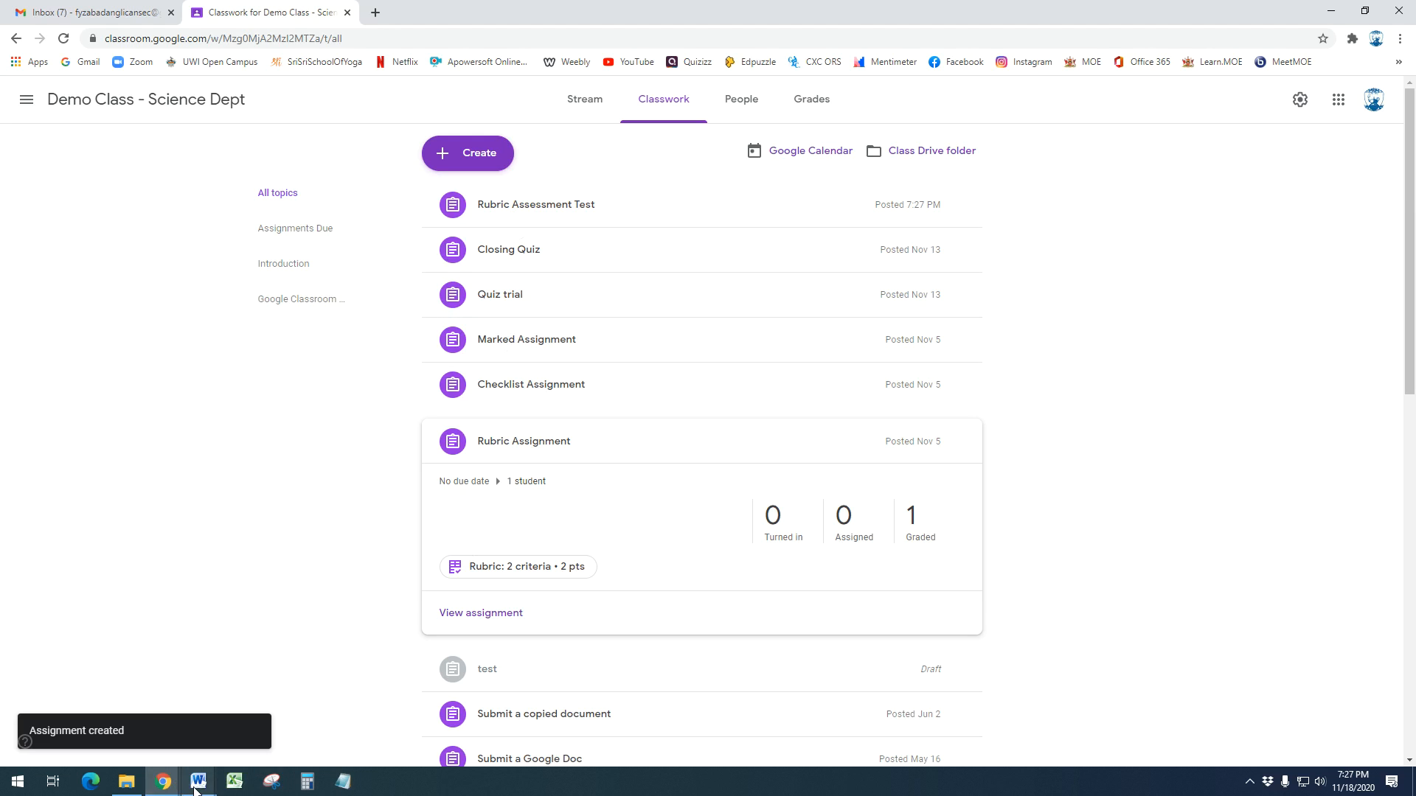
Step: Bring up the Student Video document in Word, and switch to the Chrome window showing the student's Rubric Assignment
mouse_move(196, 788)
click(256, 730)
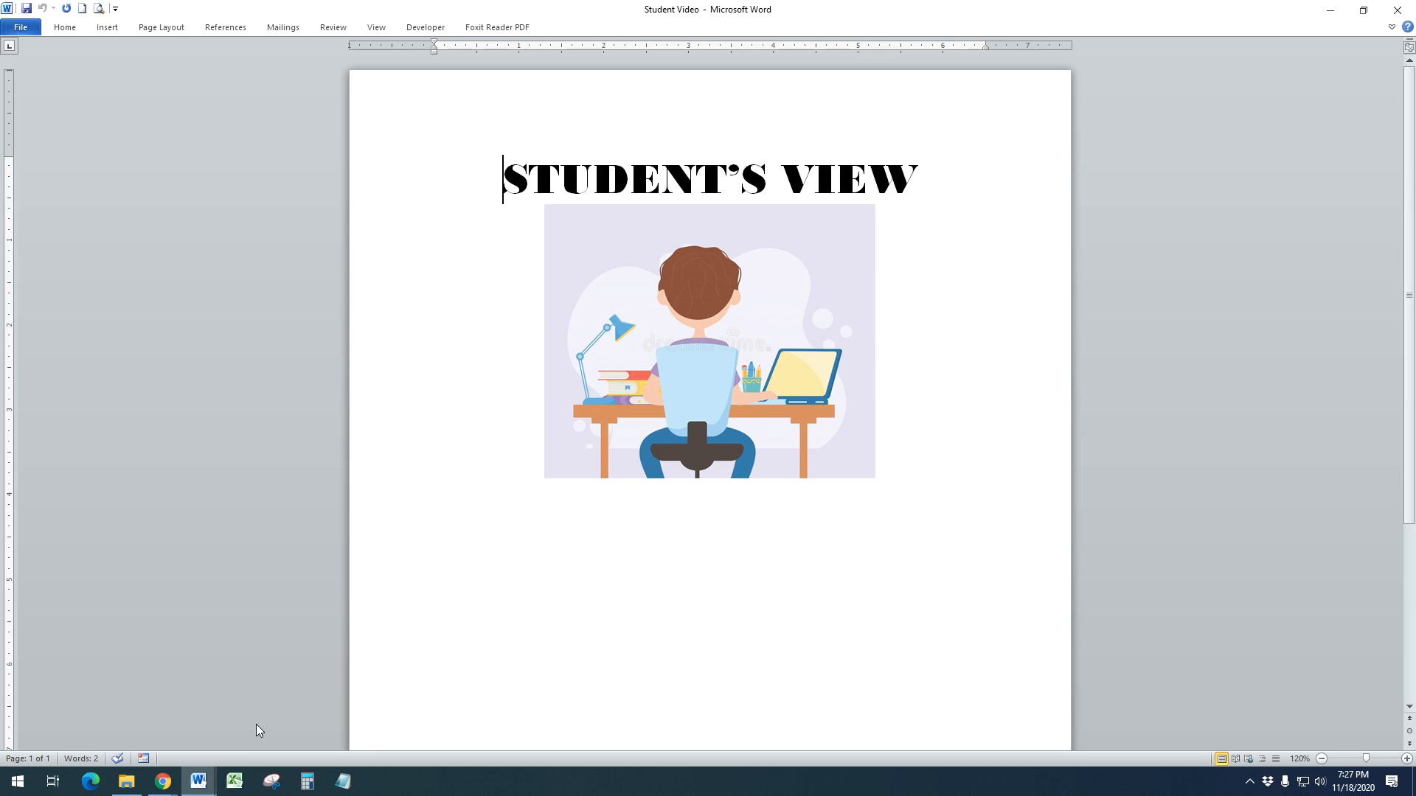
mouse_move(163, 781)
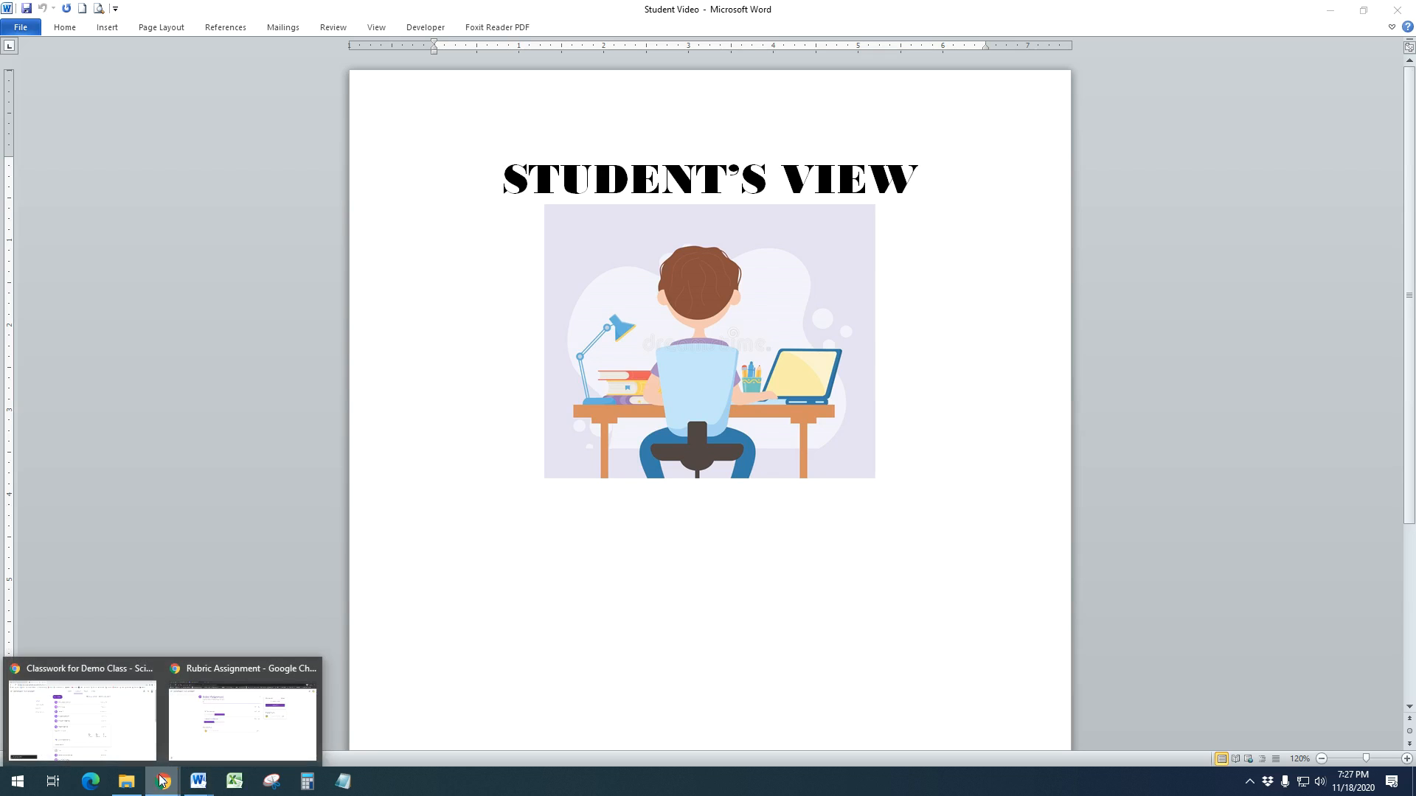
click(81, 745)
click(234, 725)
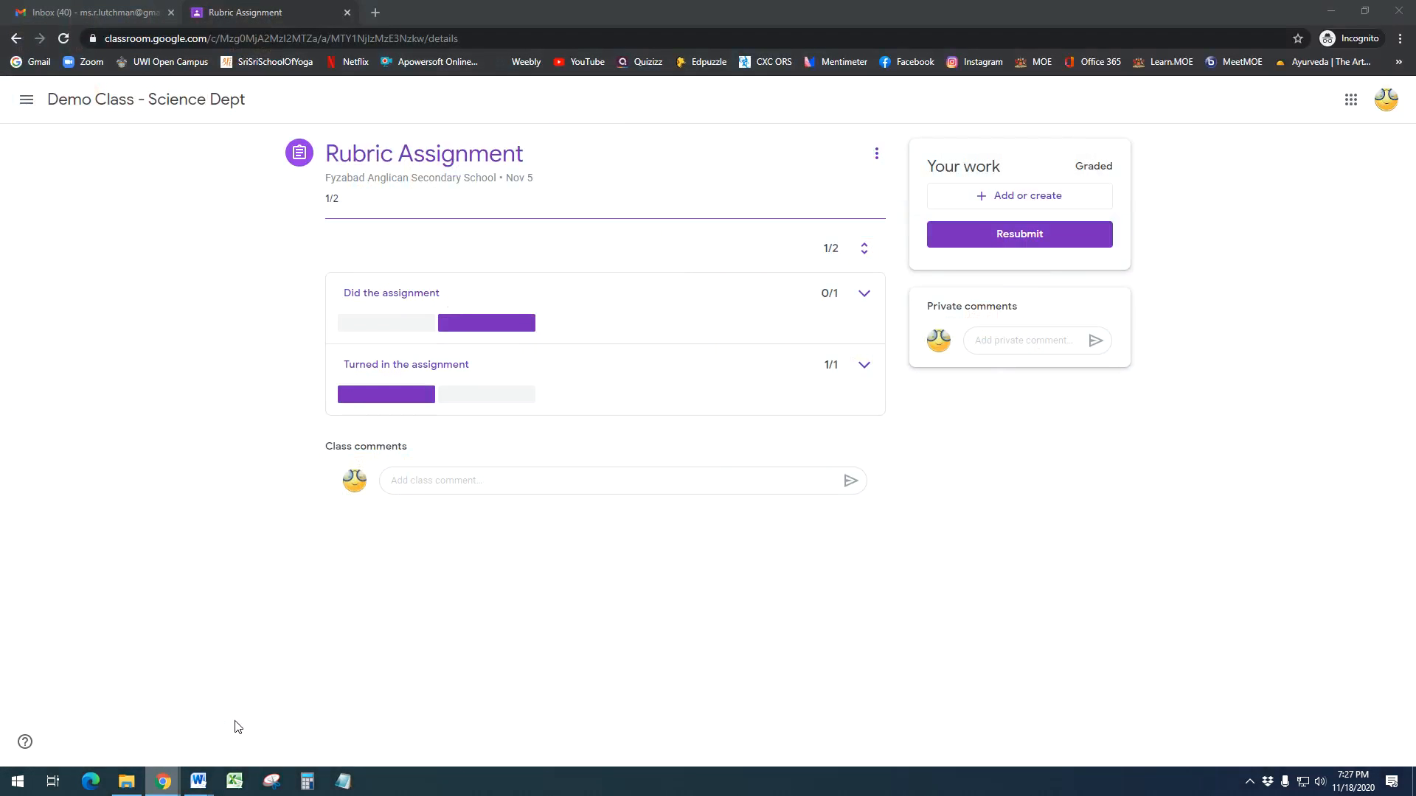
Step: Check the student's Gmail inbox for the grading notification, and open the Demo Class classwork list in the student's account
click(127, 12)
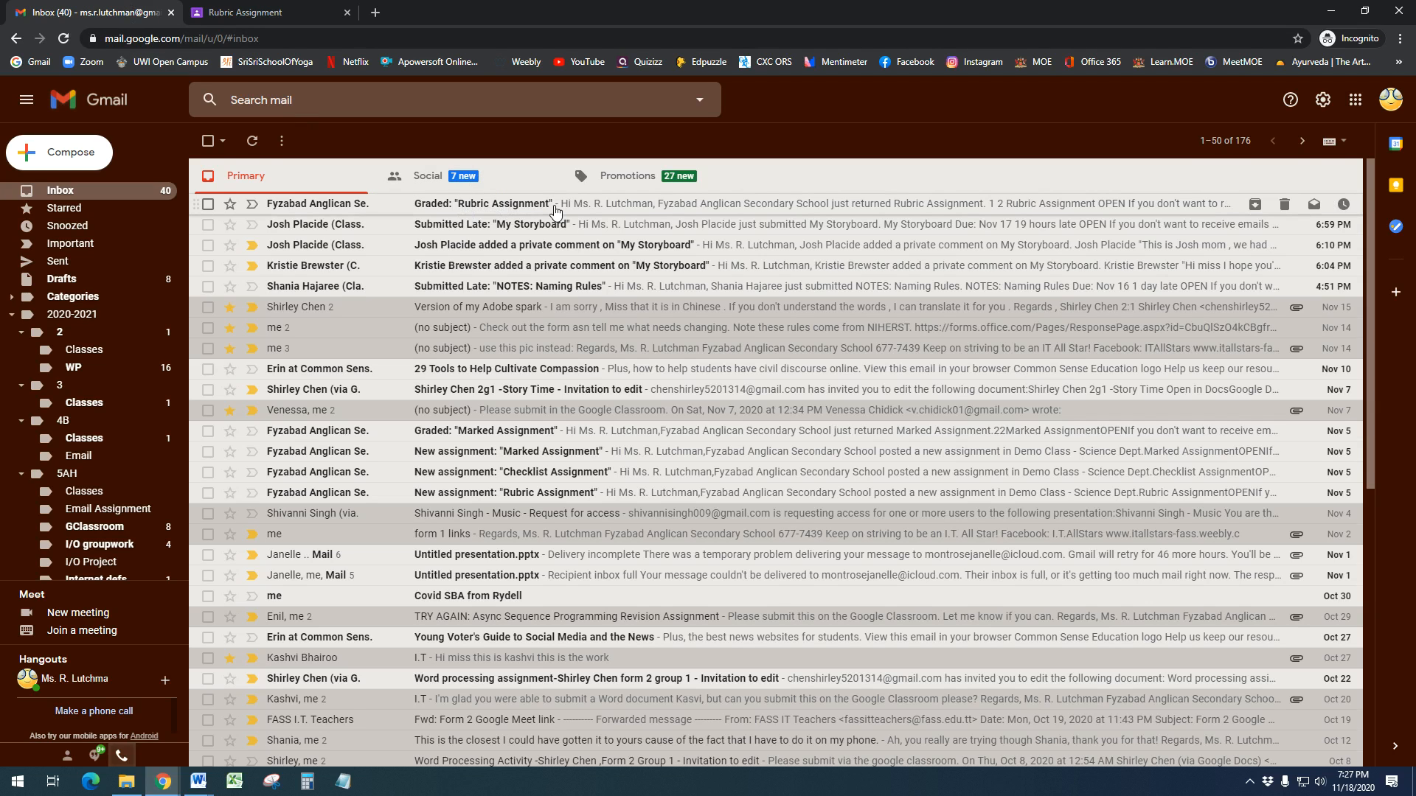
click(244, 9)
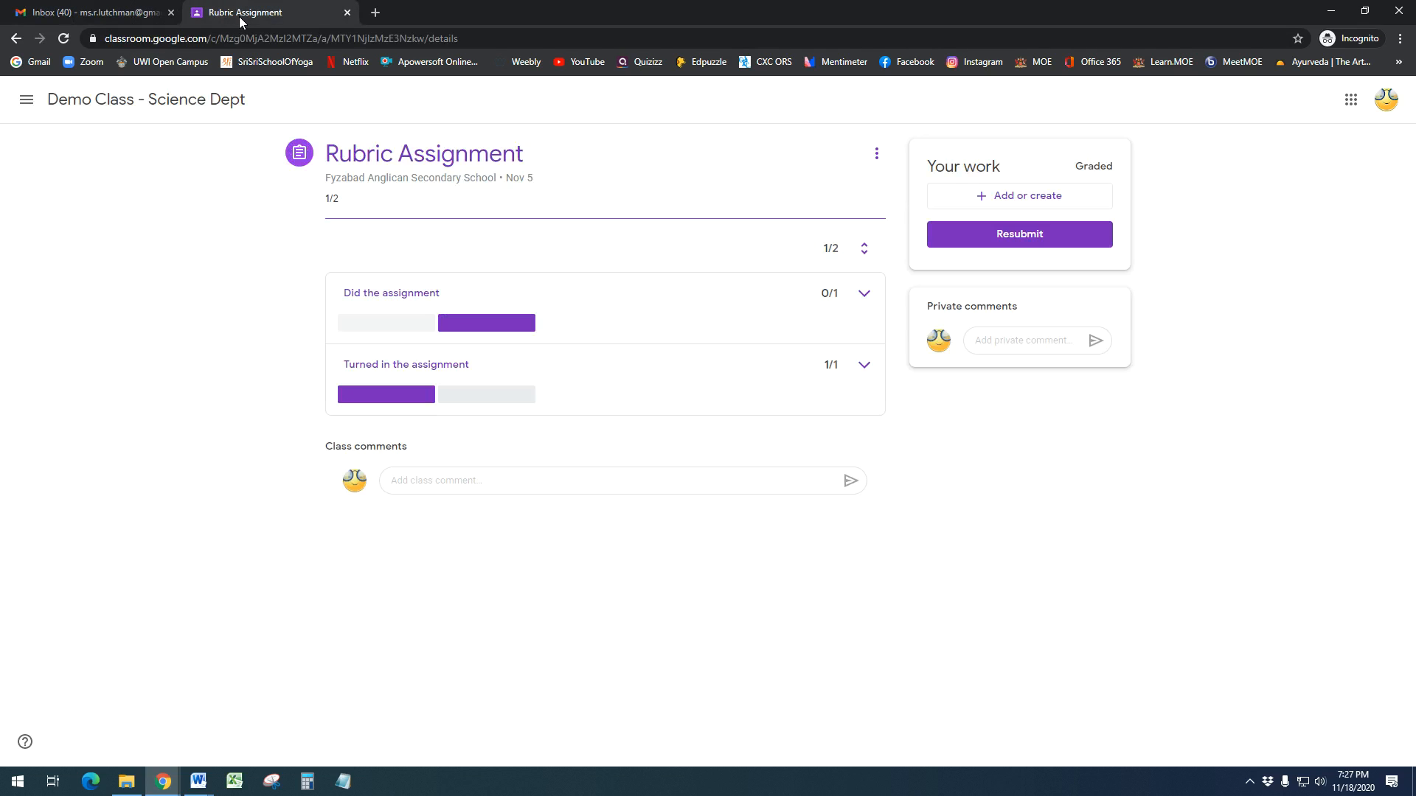
click(132, 99)
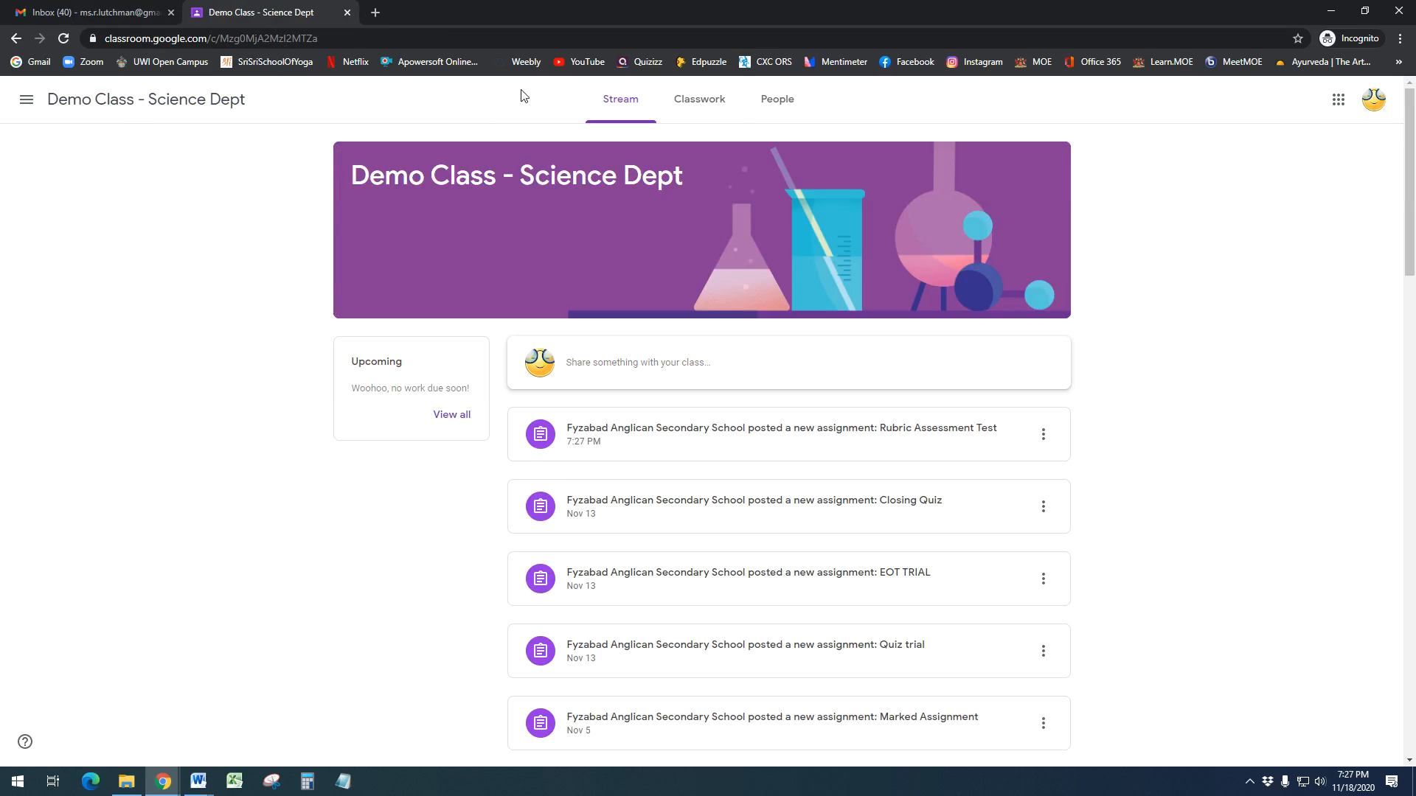
click(704, 104)
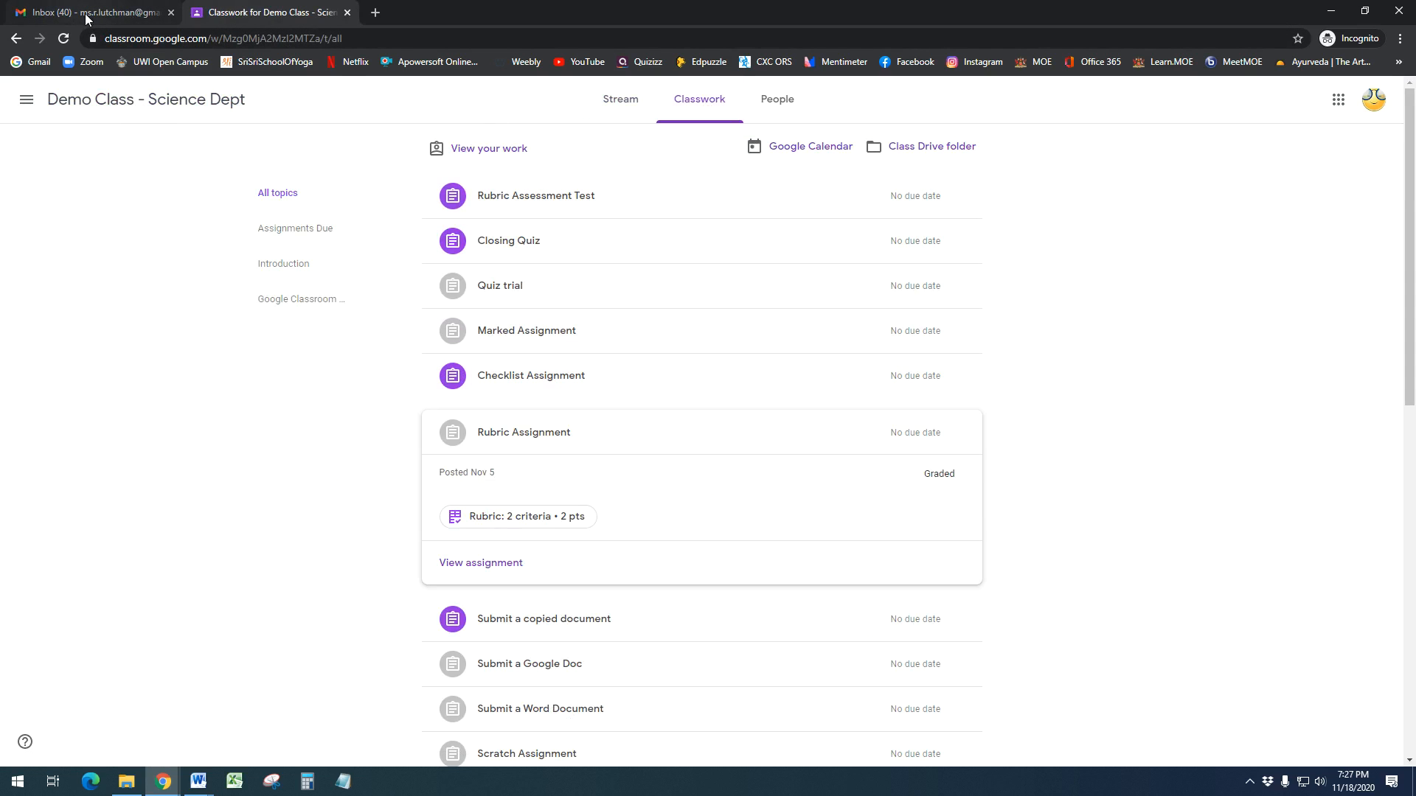
Step: Open the Rubric Assessment Test assignment in the student's account and check the levels of its Submission criterion
click(529, 203)
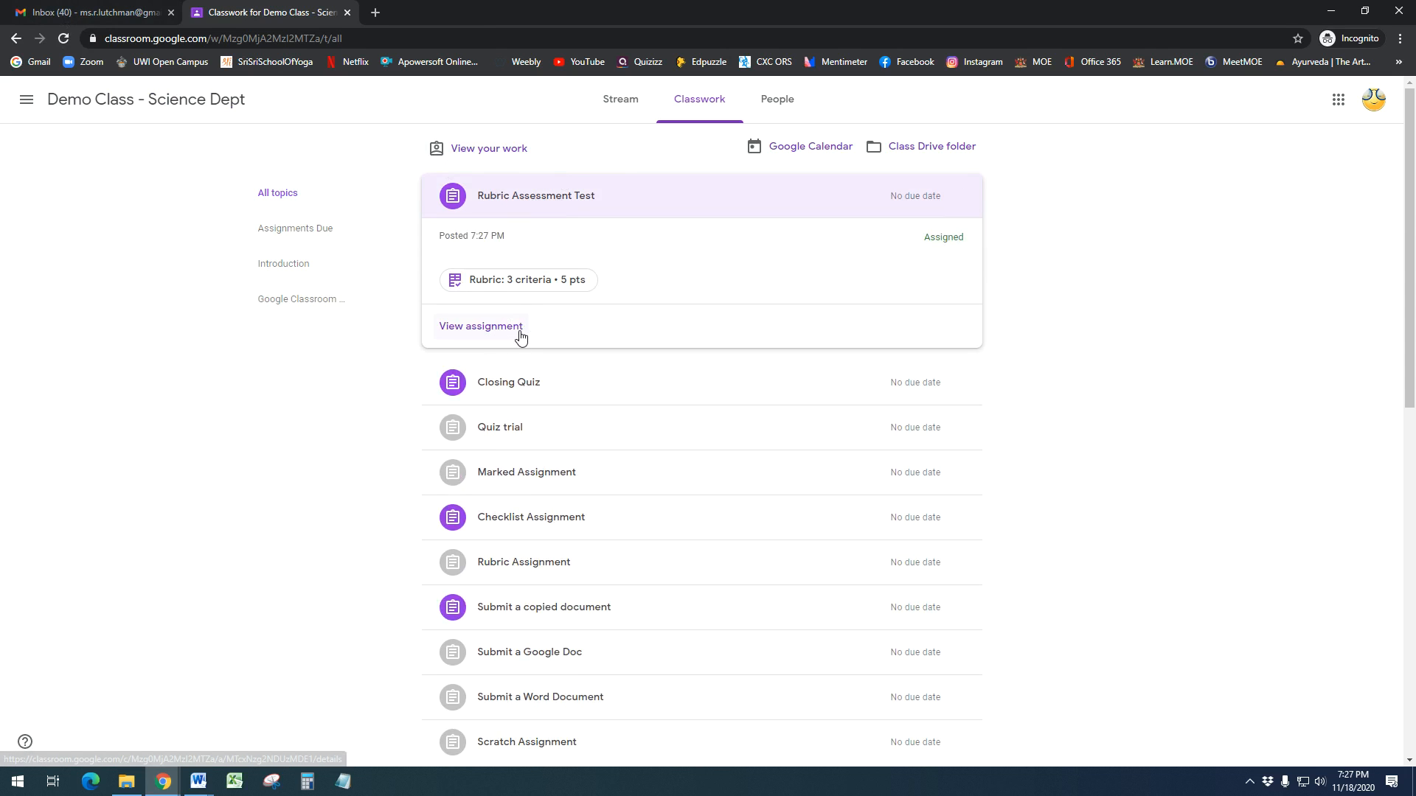
click(491, 337)
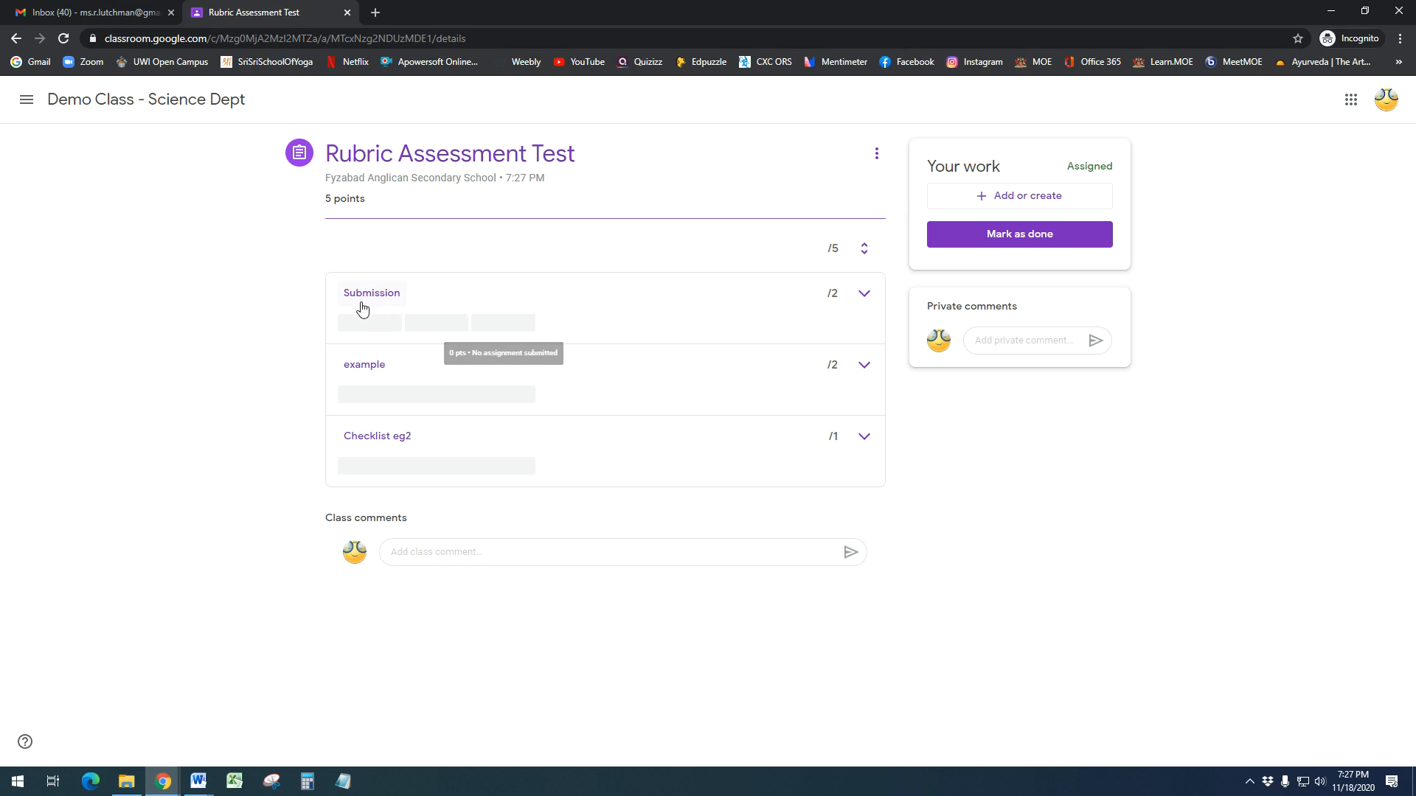
mouse_move(391, 328)
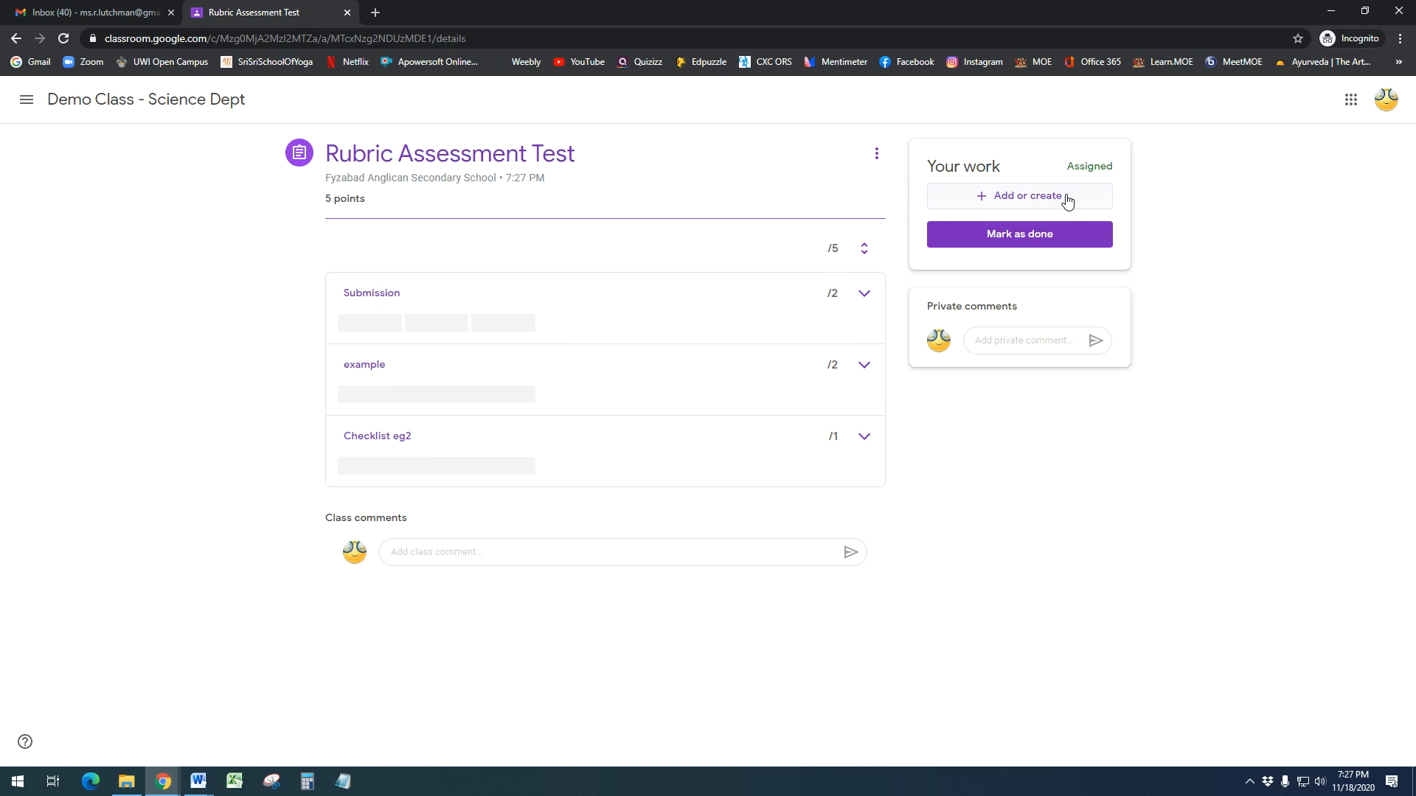
Step: Attach Google Quiz.docx from the Google Form folder to the student's work and turn in the assignment
click(1066, 199)
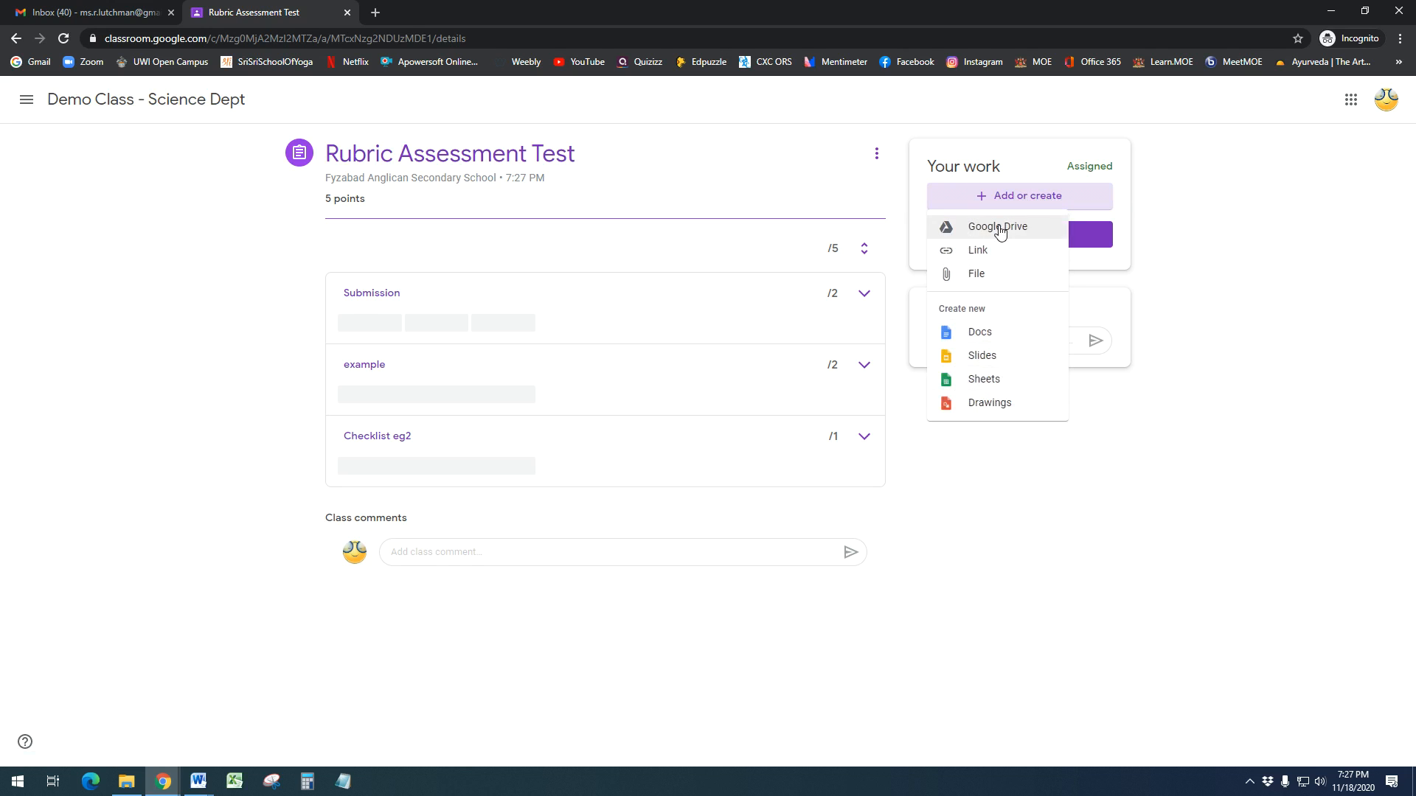
click(977, 275)
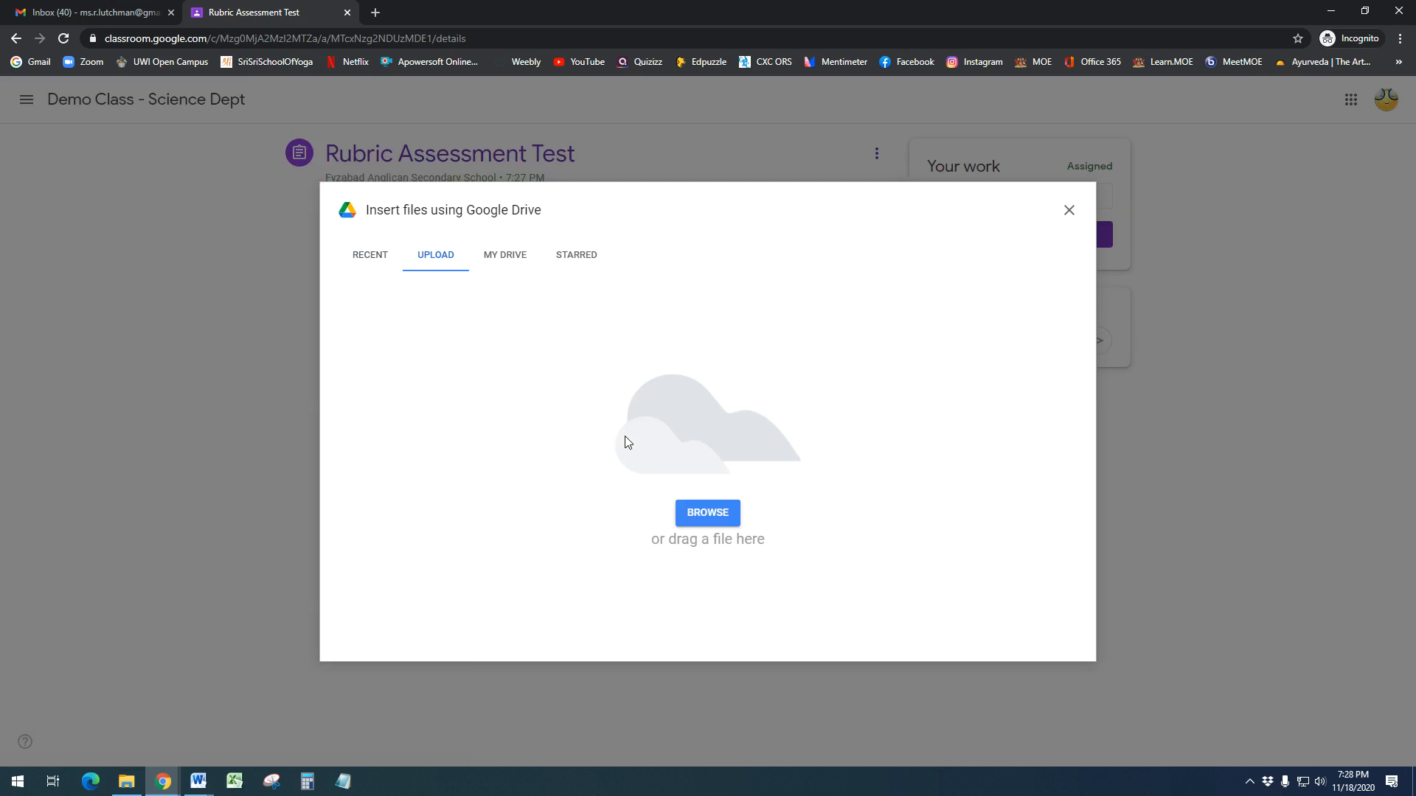
click(366, 264)
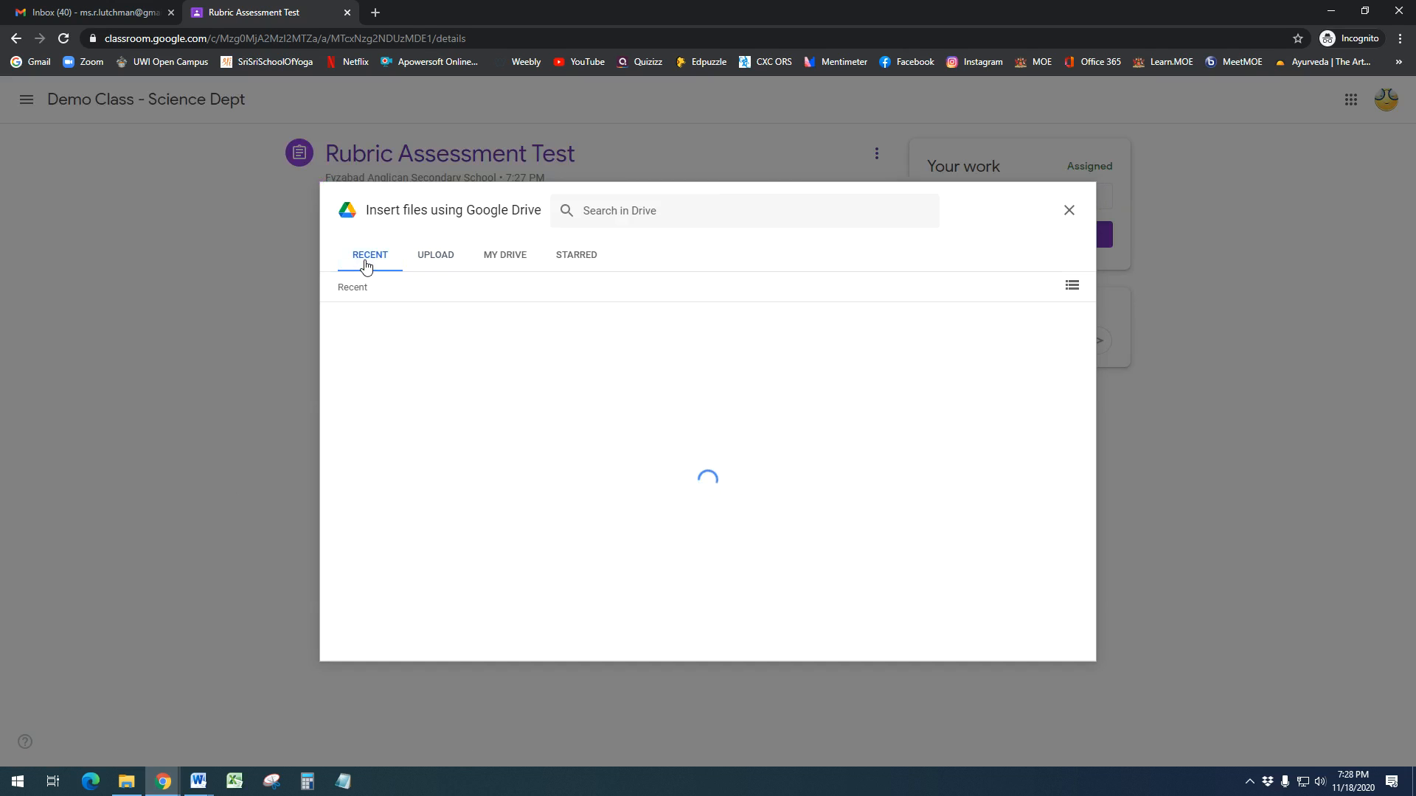
scroll(575, 459, down, 3)
click(436, 254)
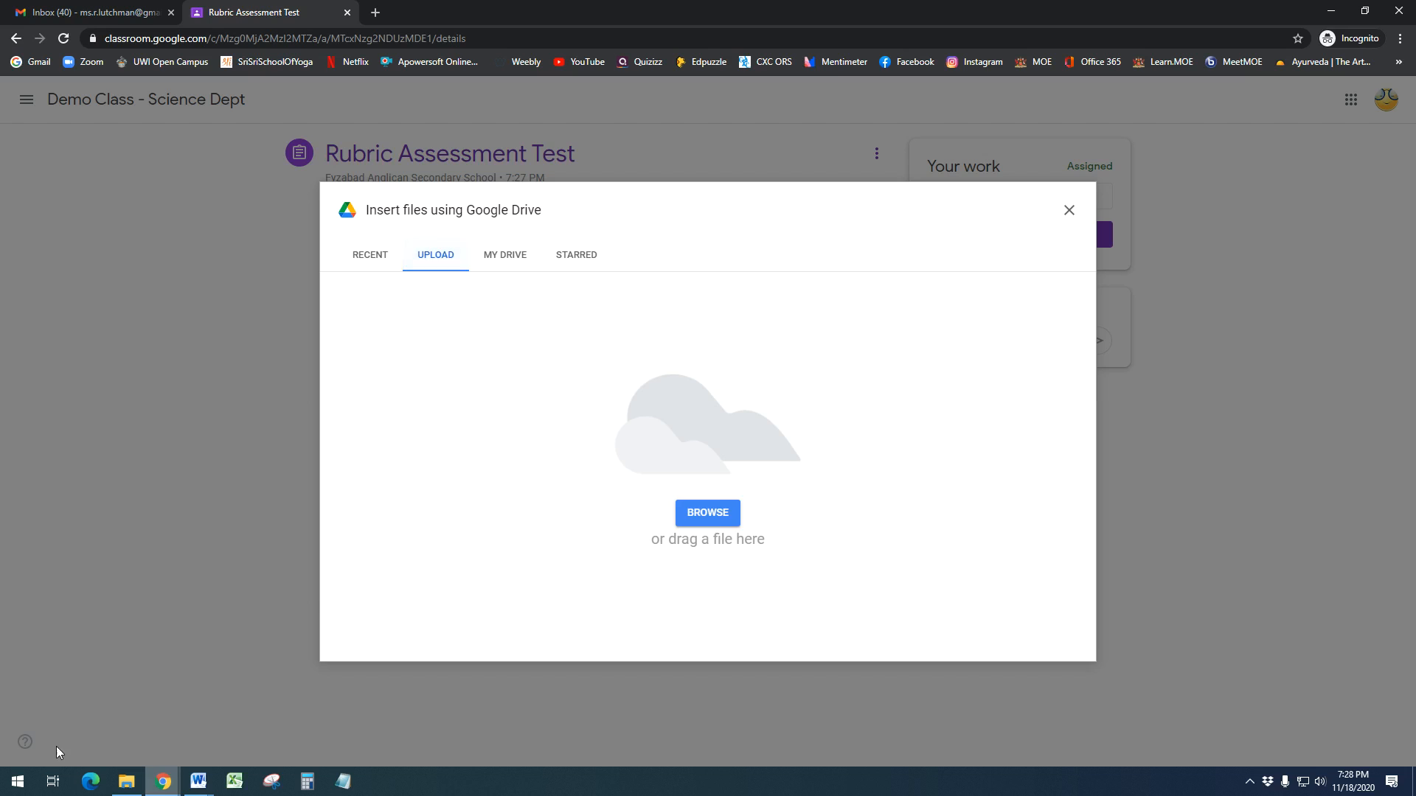
click(137, 784)
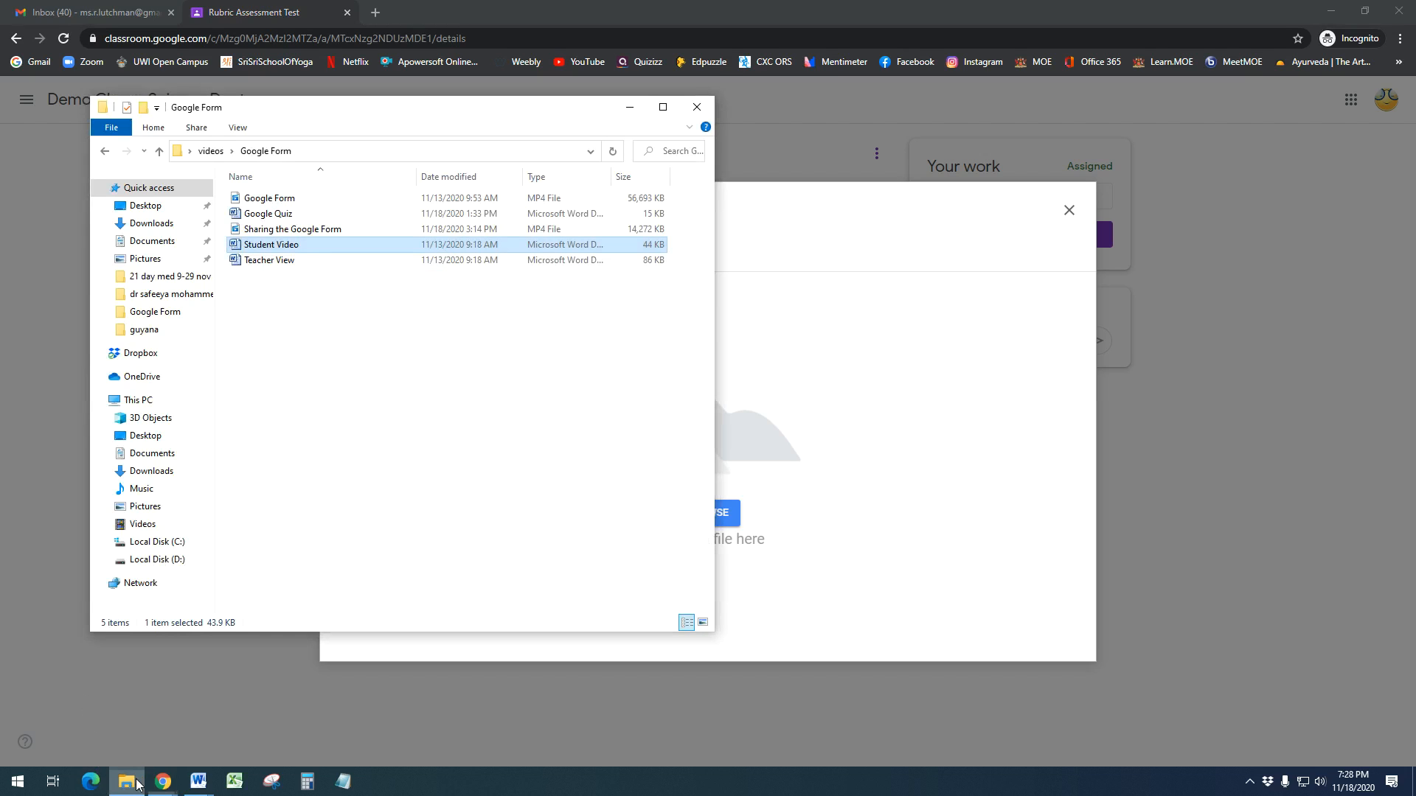
click(407, 365)
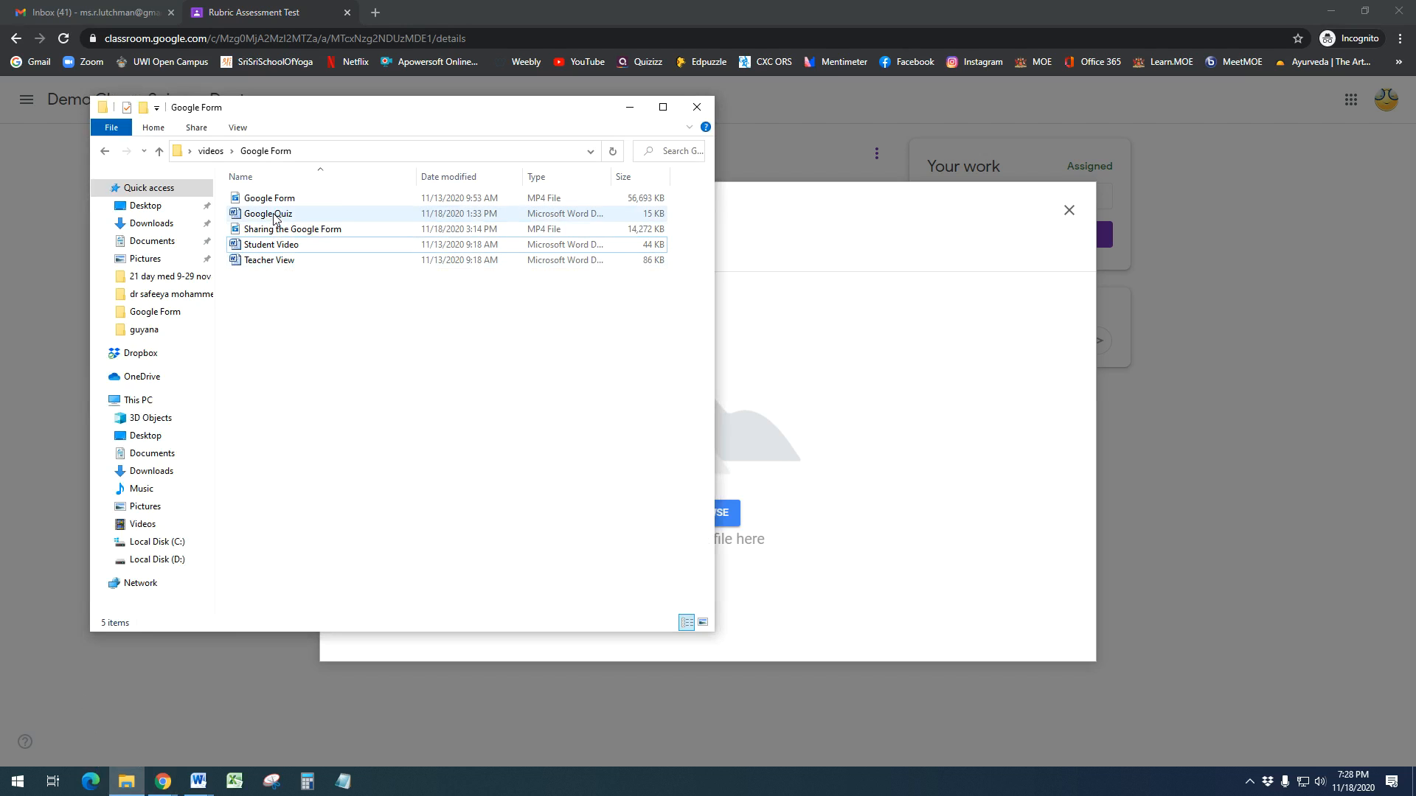
drag(264, 218, 803, 395)
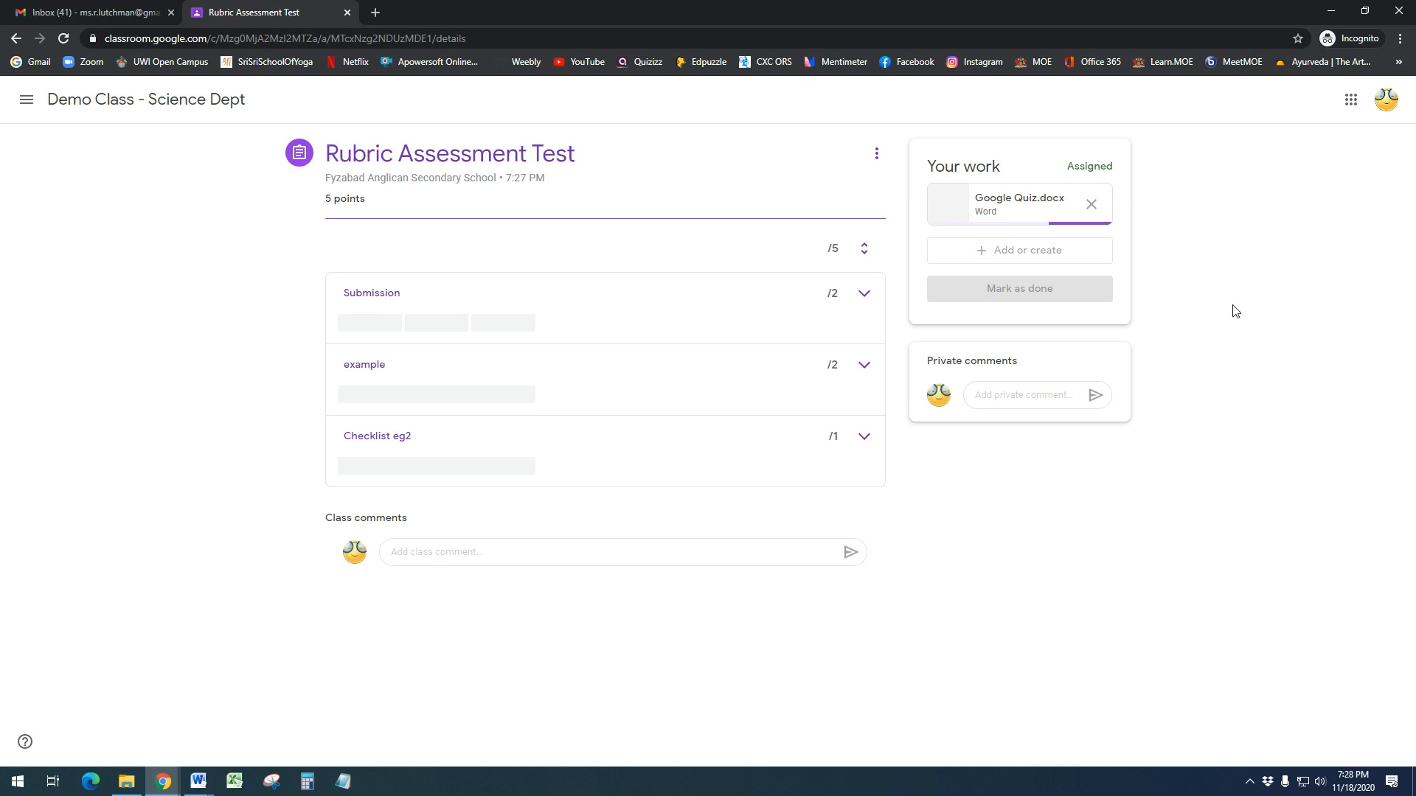
click(1019, 290)
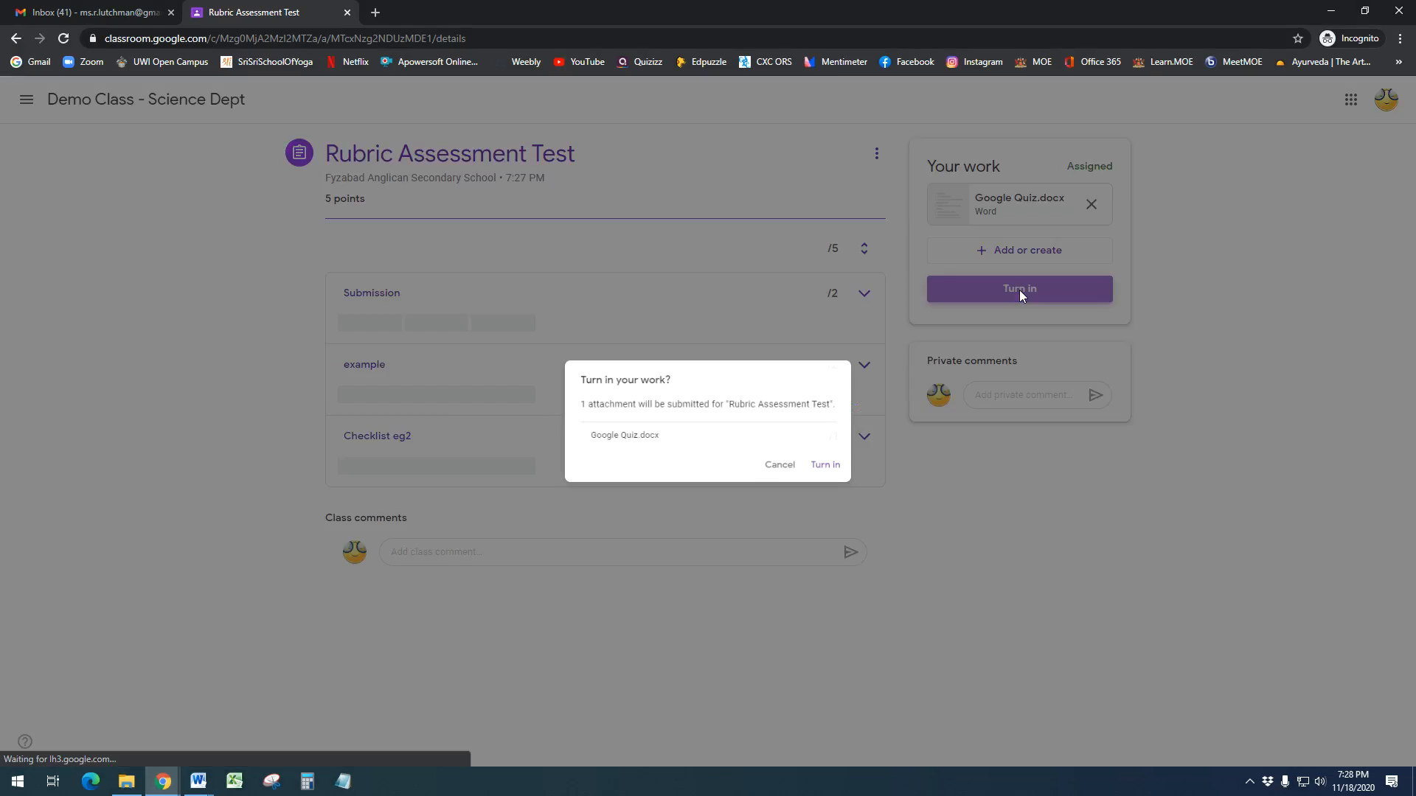
click(841, 474)
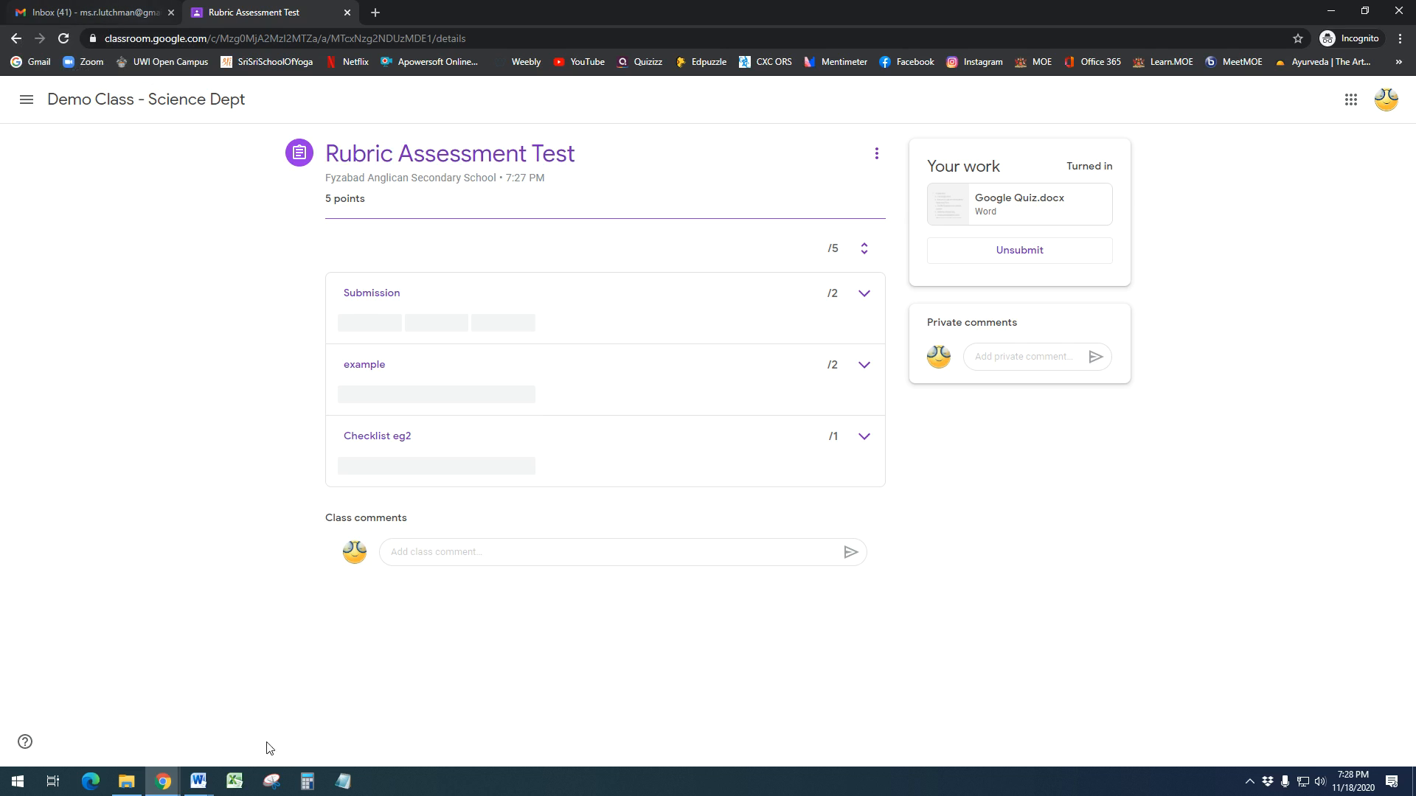
Step: Switch to the Assessments document in Word and highlight the student feedback, rubric creation and Google Sheets points one after another
mouse_move(203, 788)
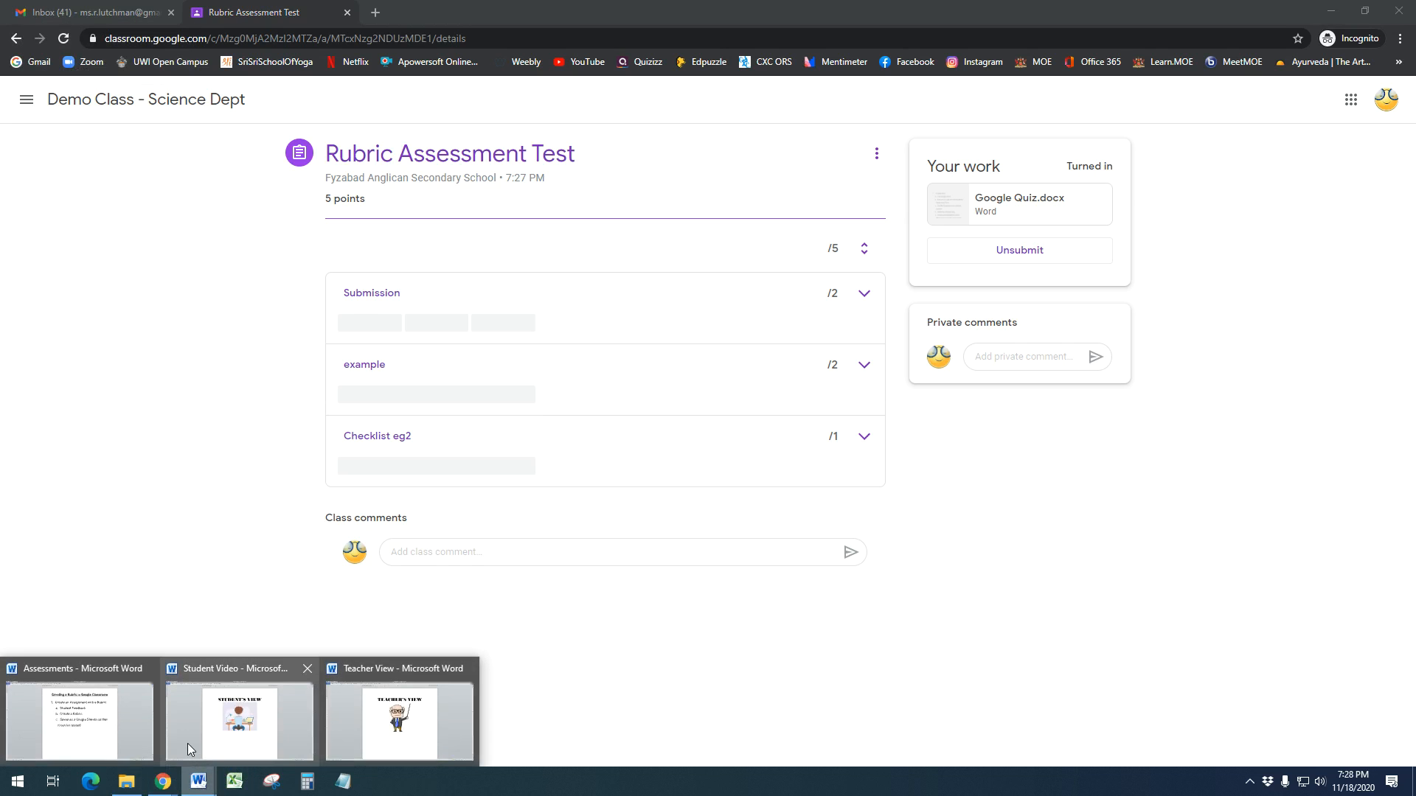
click(103, 738)
drag(512, 263, 767, 263)
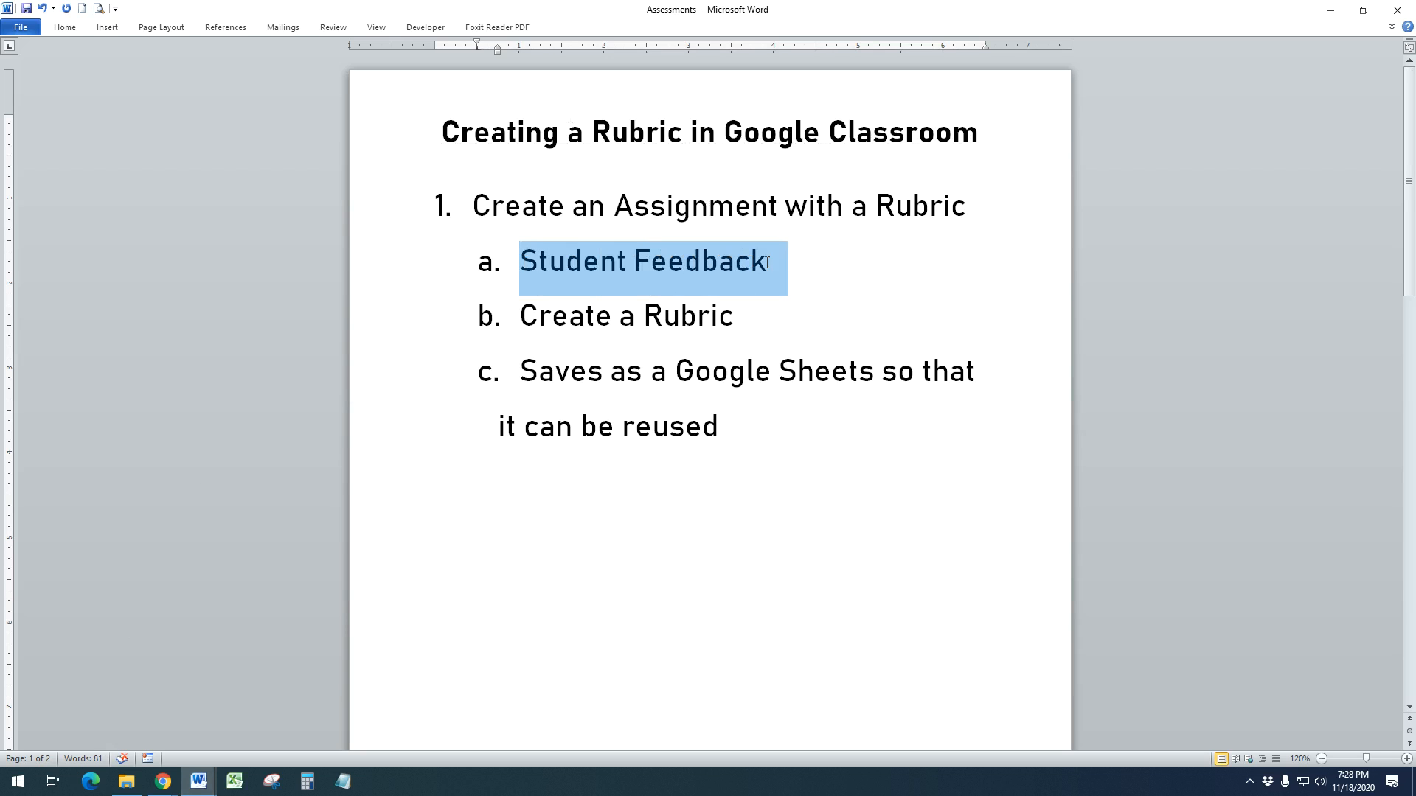
drag(519, 315, 748, 317)
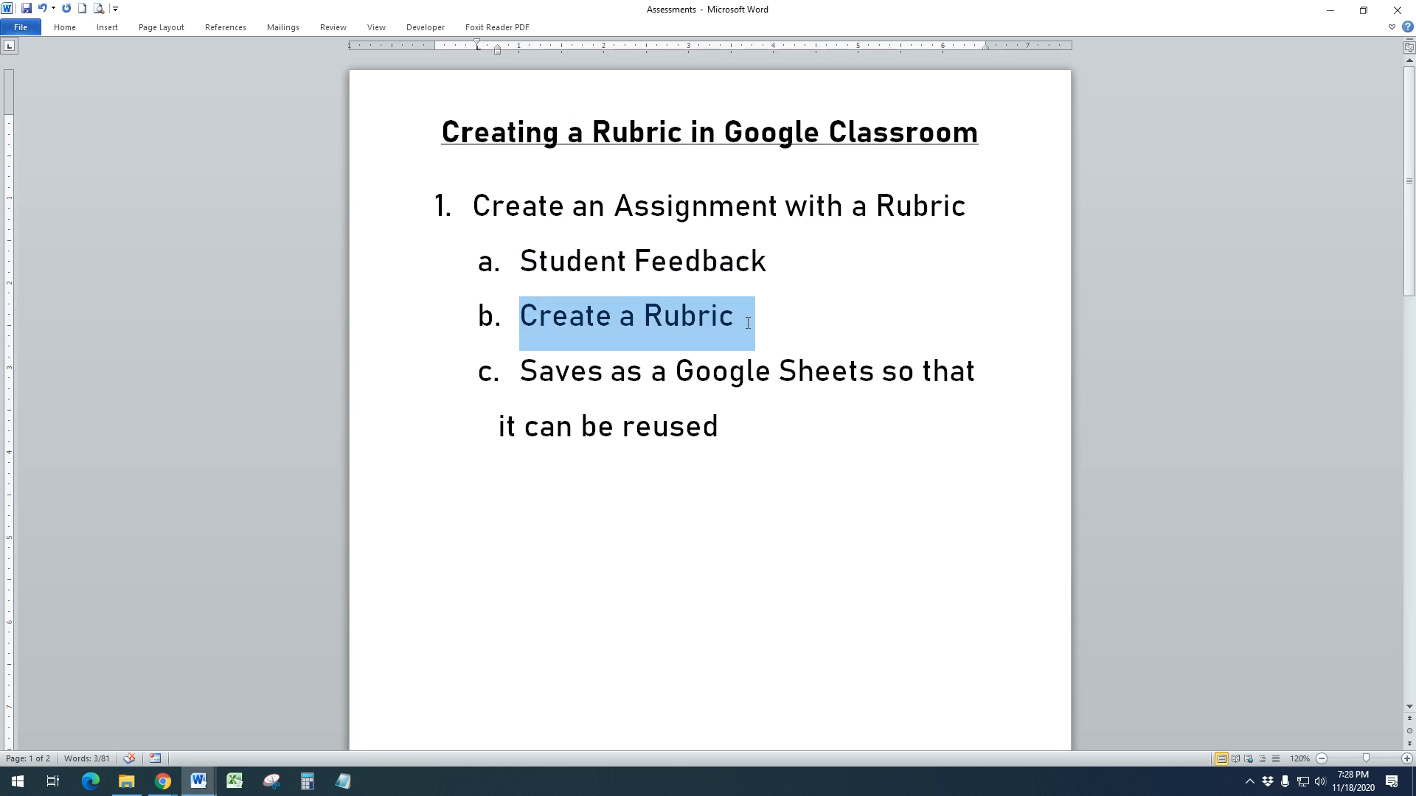
drag(523, 364, 726, 414)
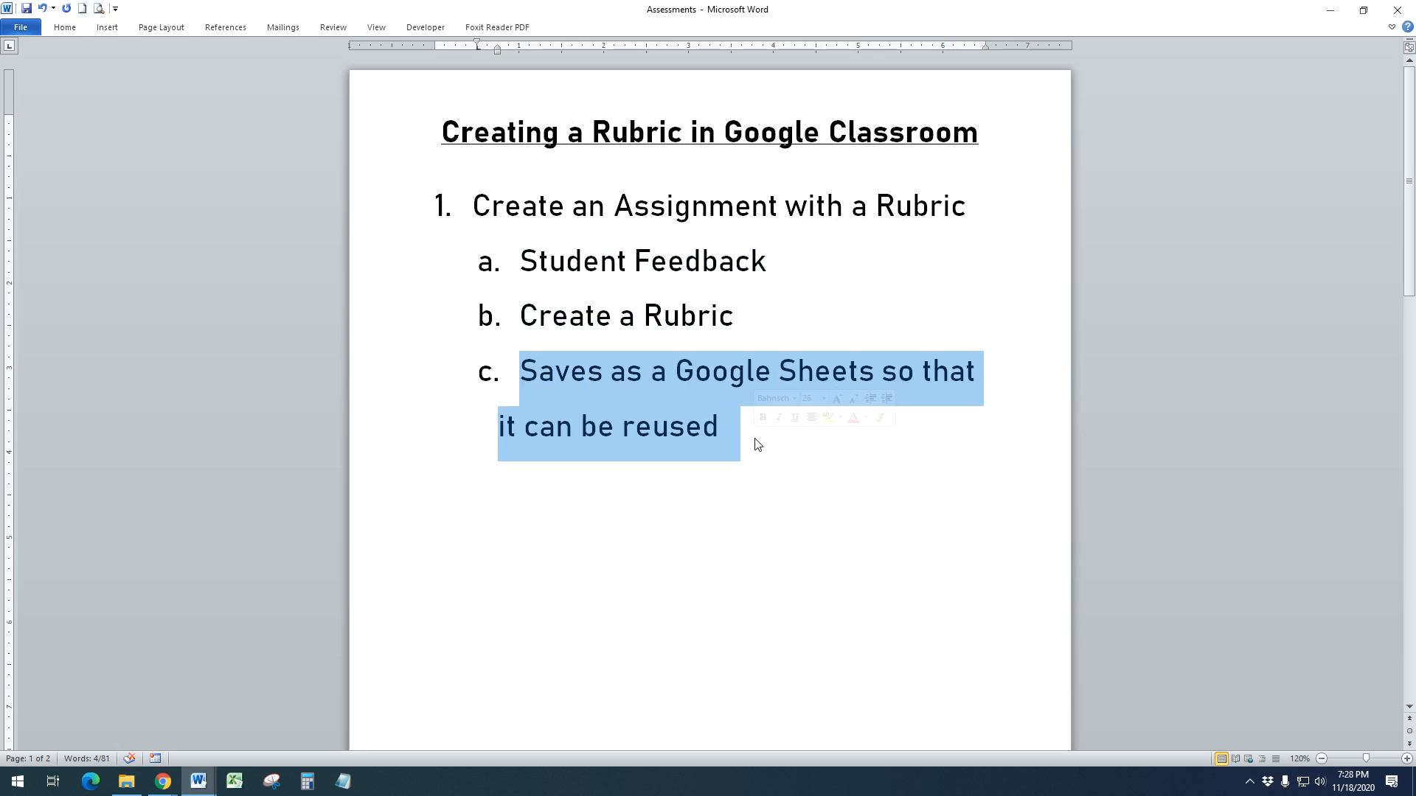
Step: Bring up the Teacher View document in Word, and switch to the Chrome window showing the teacher's Demo Class classwork
click(164, 784)
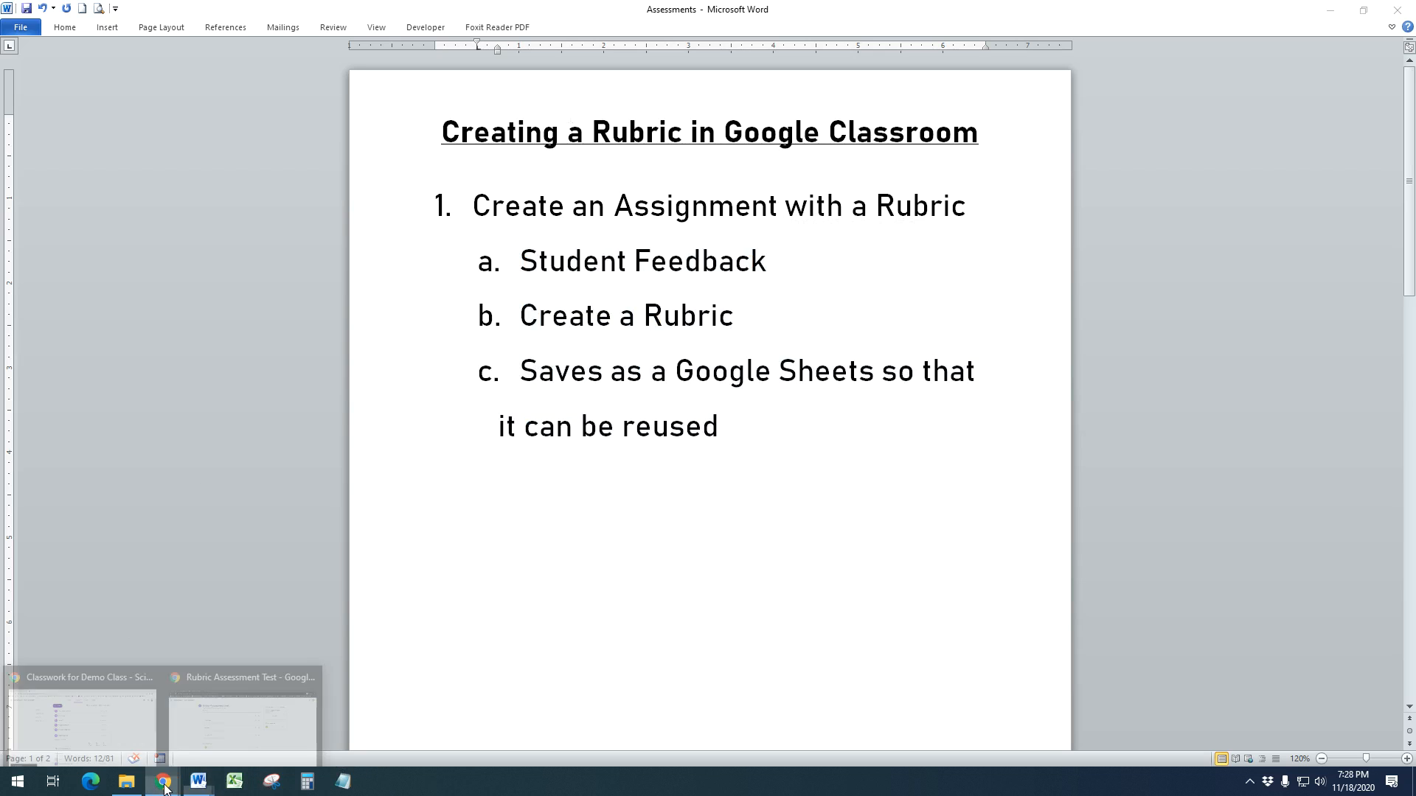
click(83, 719)
mouse_move(196, 788)
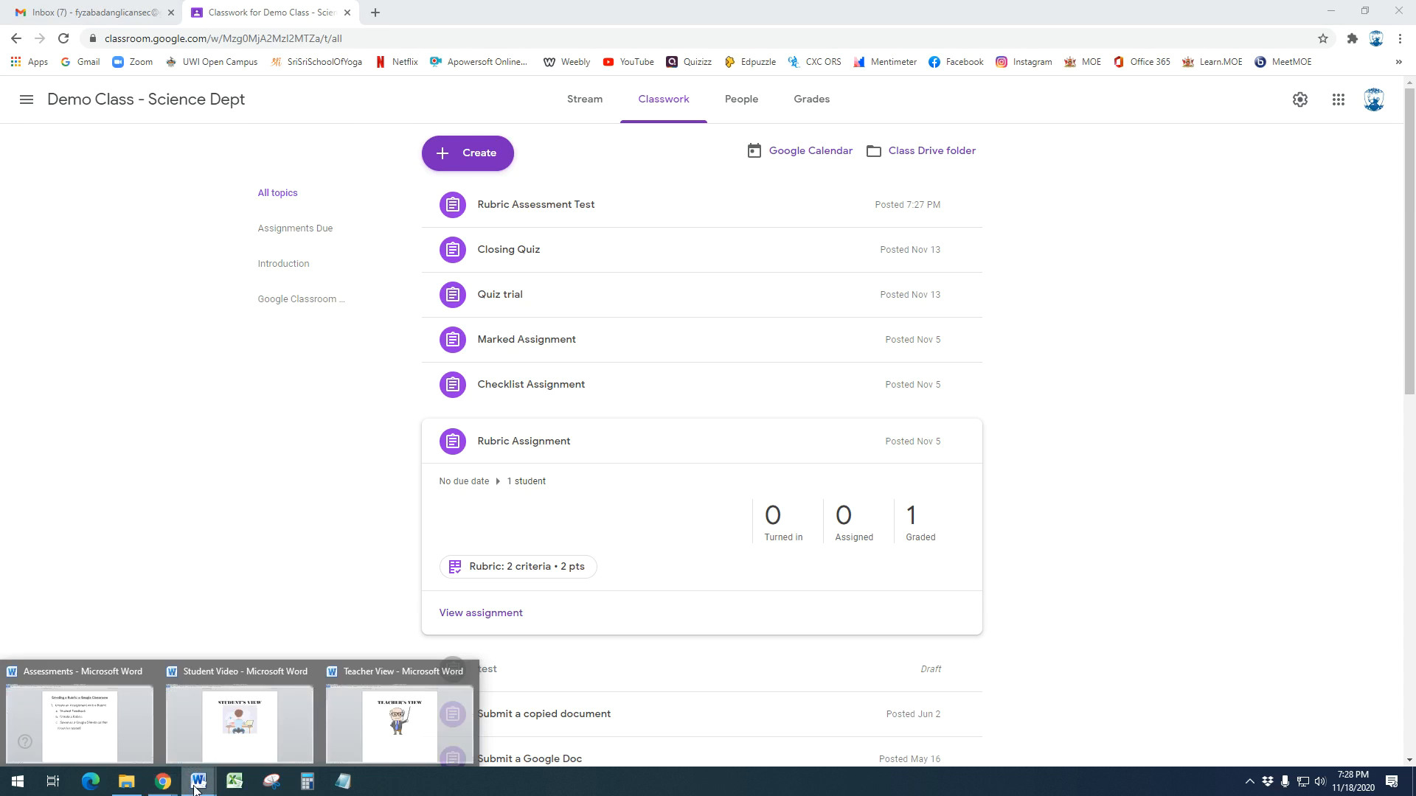
click(387, 746)
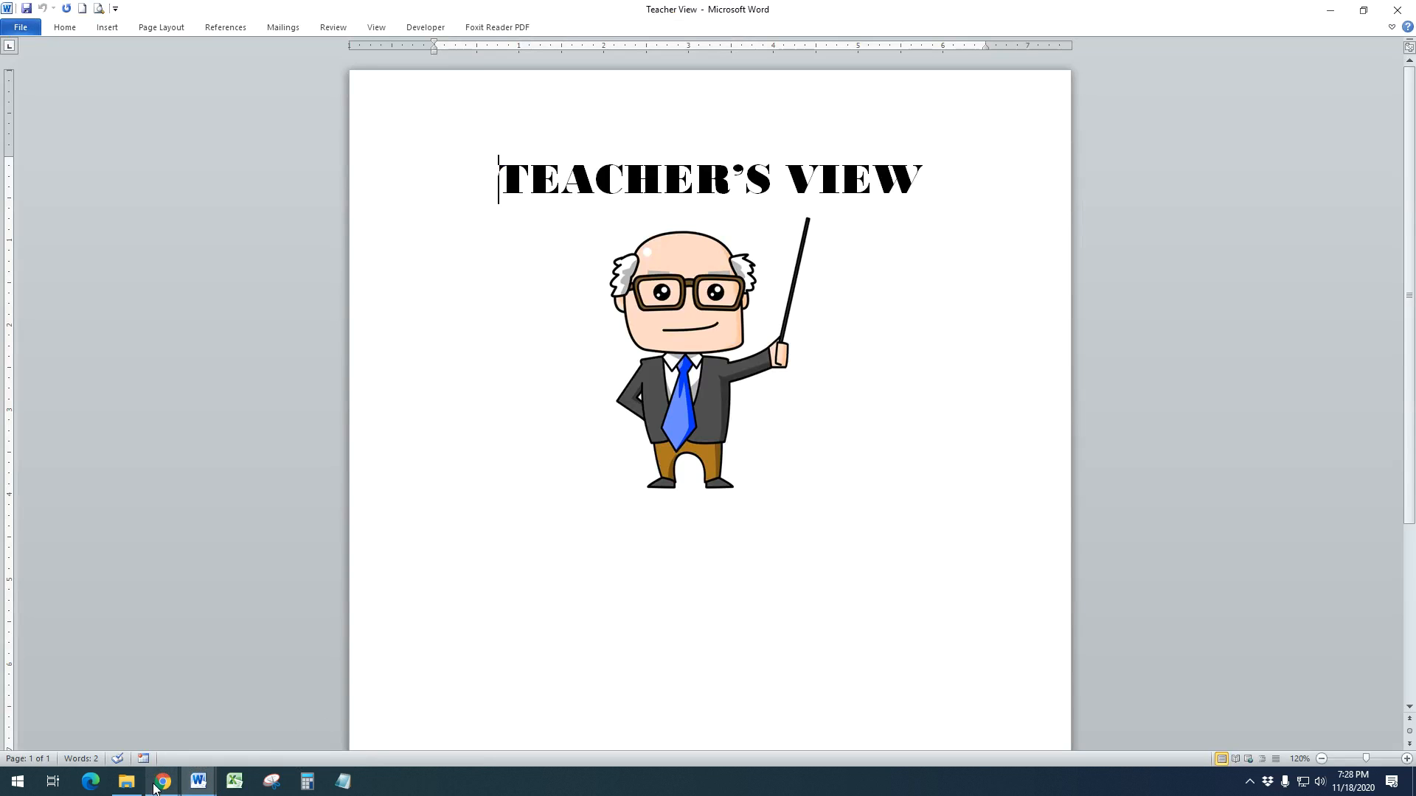
mouse_move(157, 788)
click(82, 719)
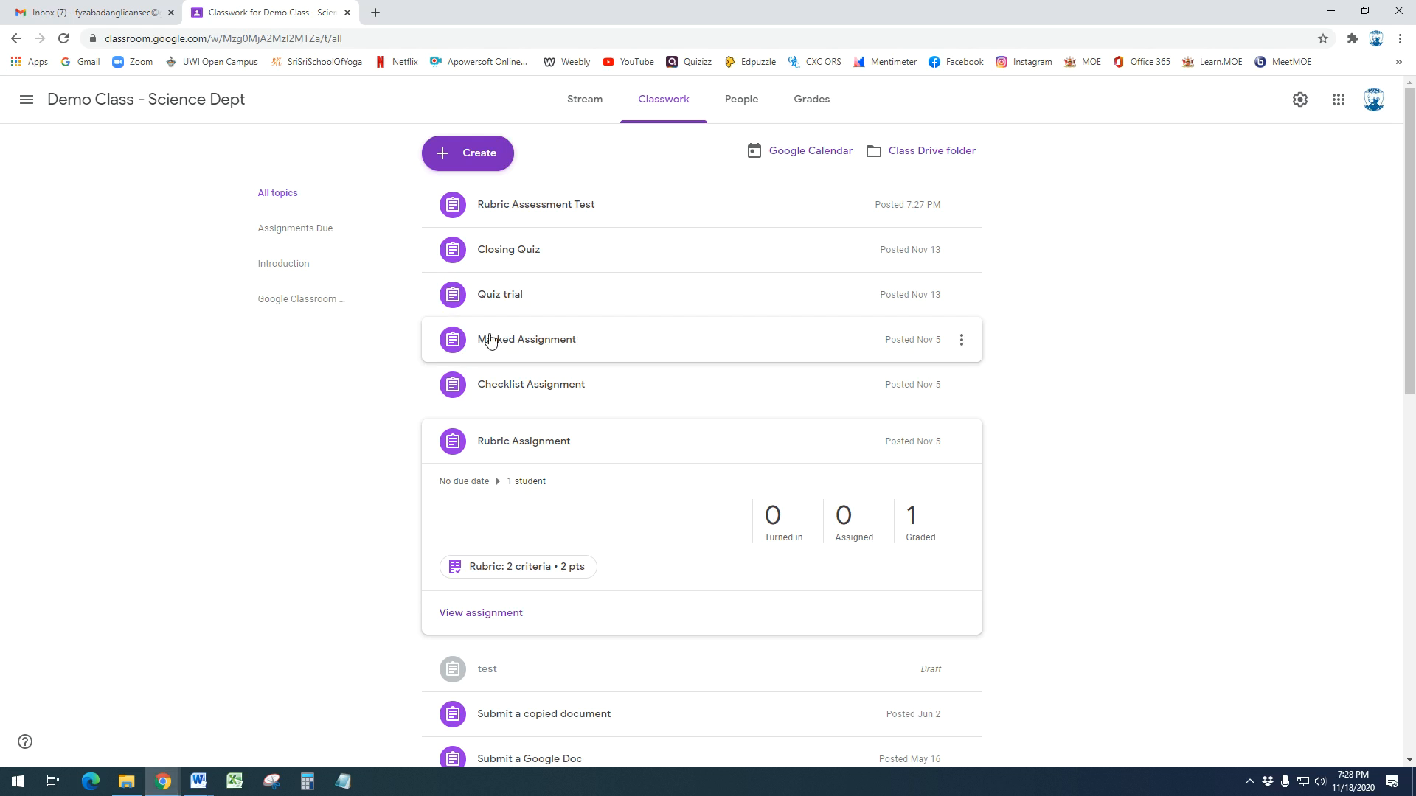
Step: Open the teacher's Rubric Assessment Test assignment for editing and display its attached rubric
click(707, 223)
click(492, 376)
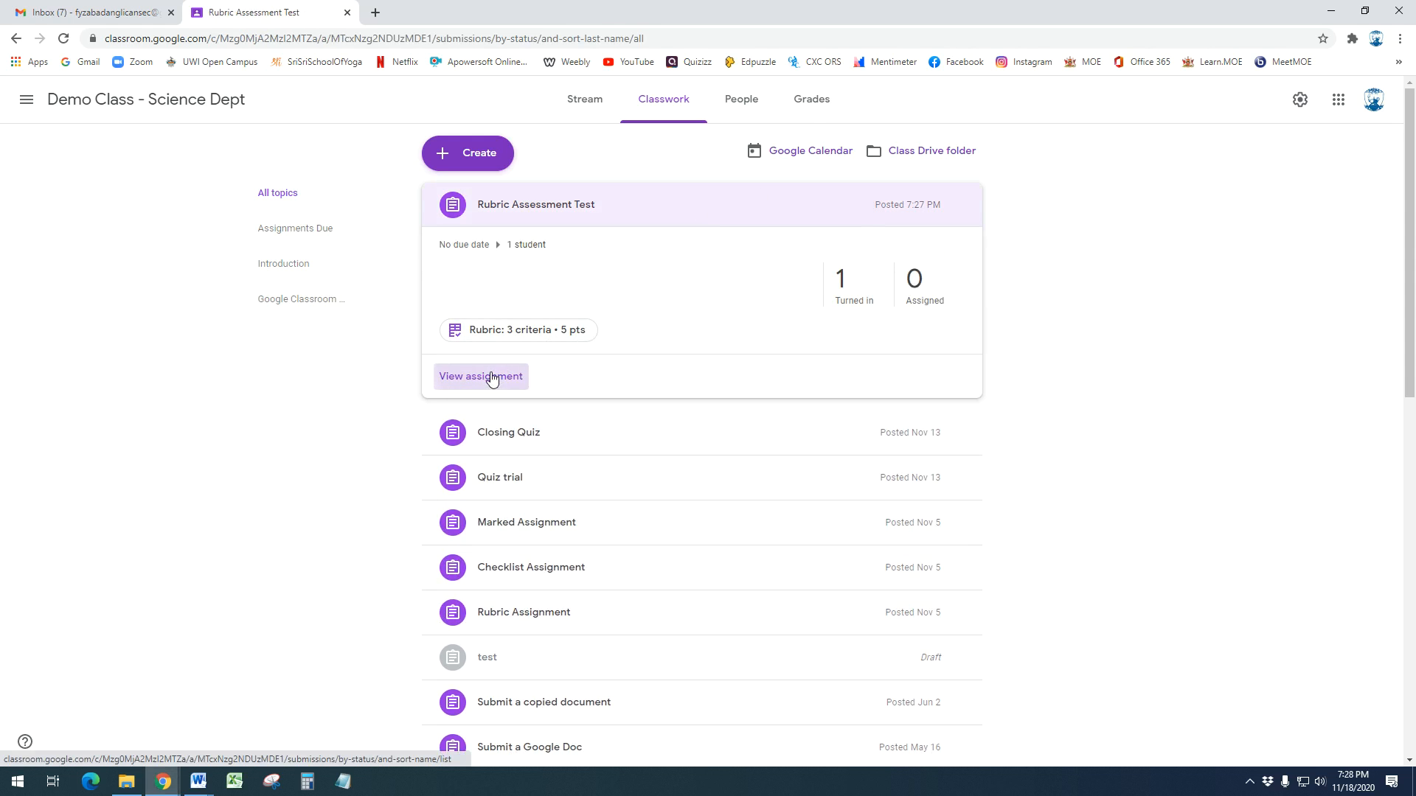
click(656, 102)
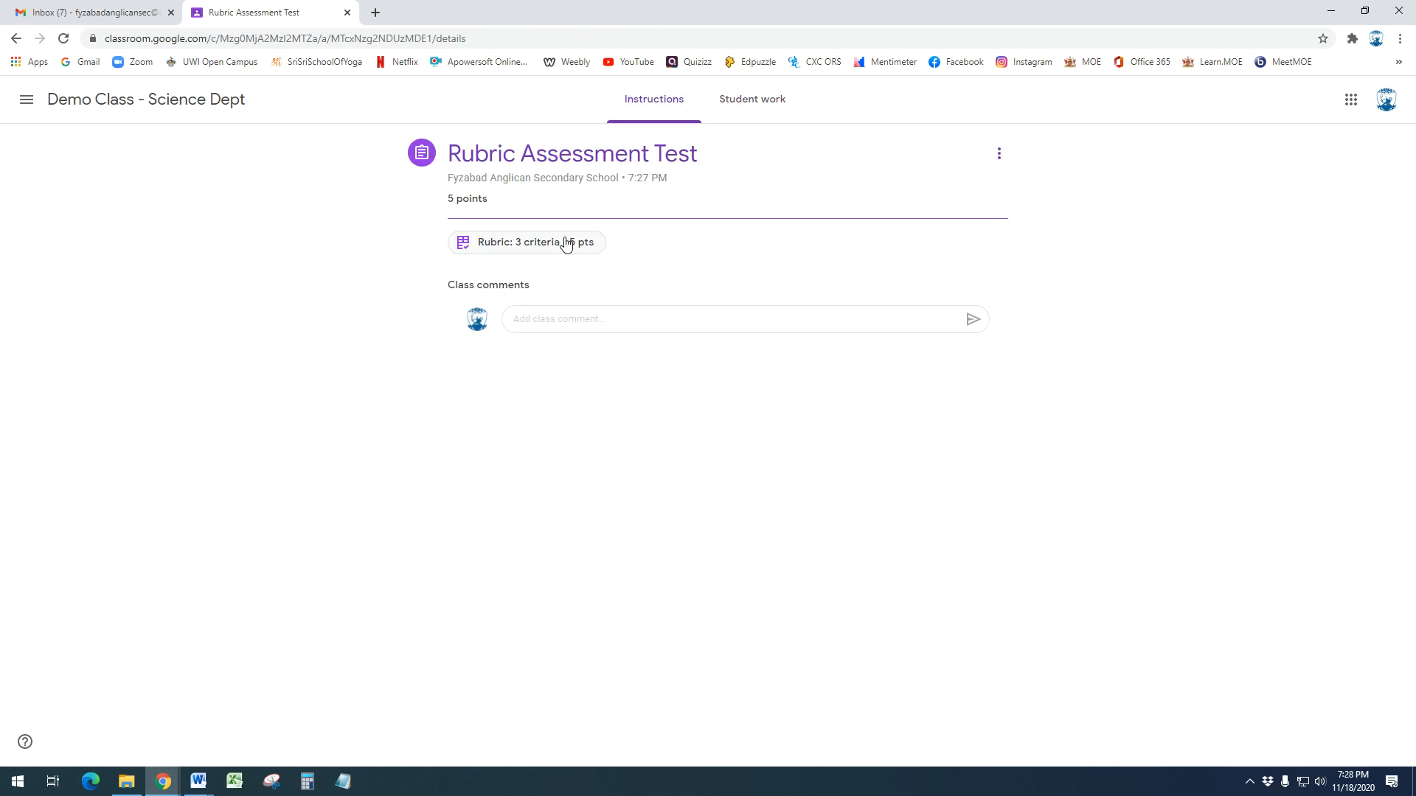
click(1001, 155)
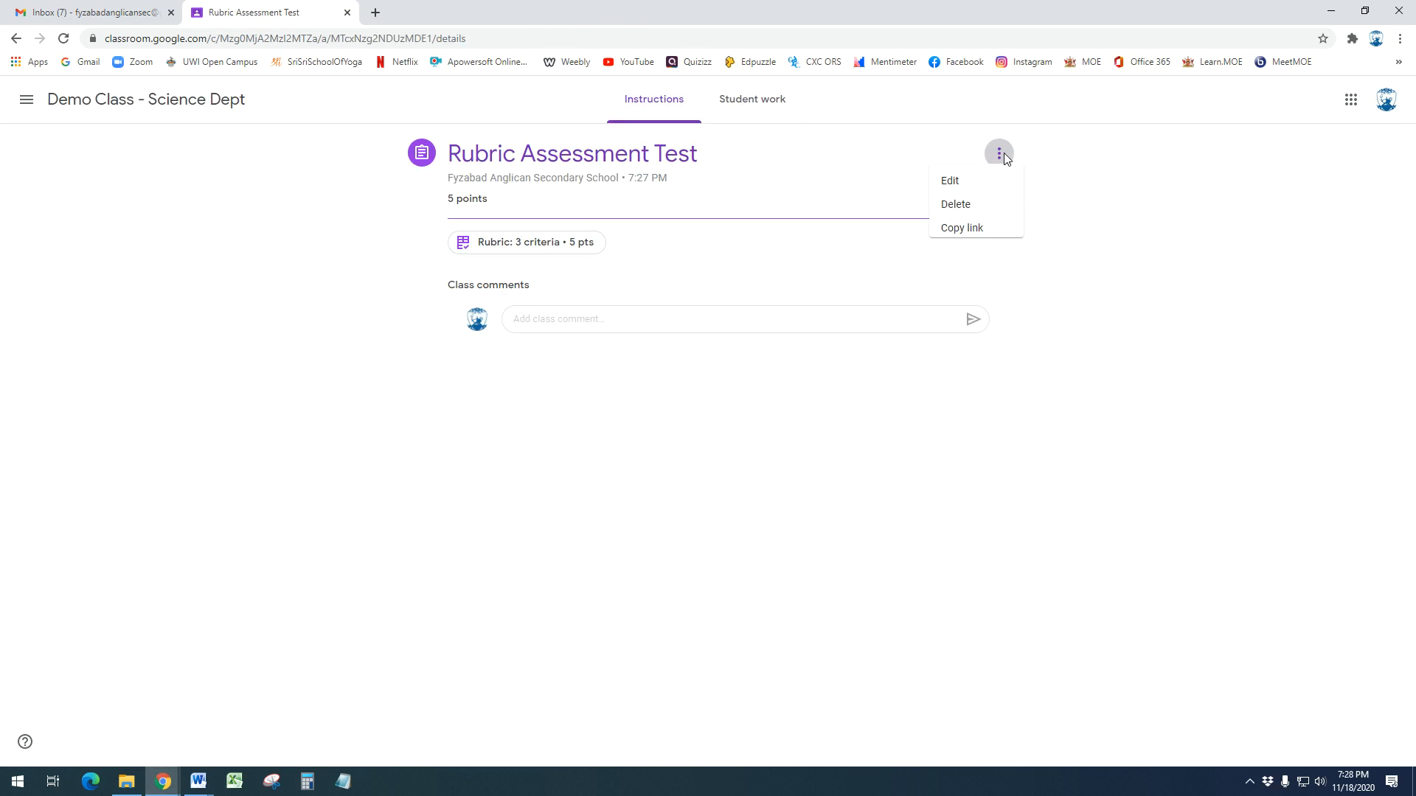
click(977, 186)
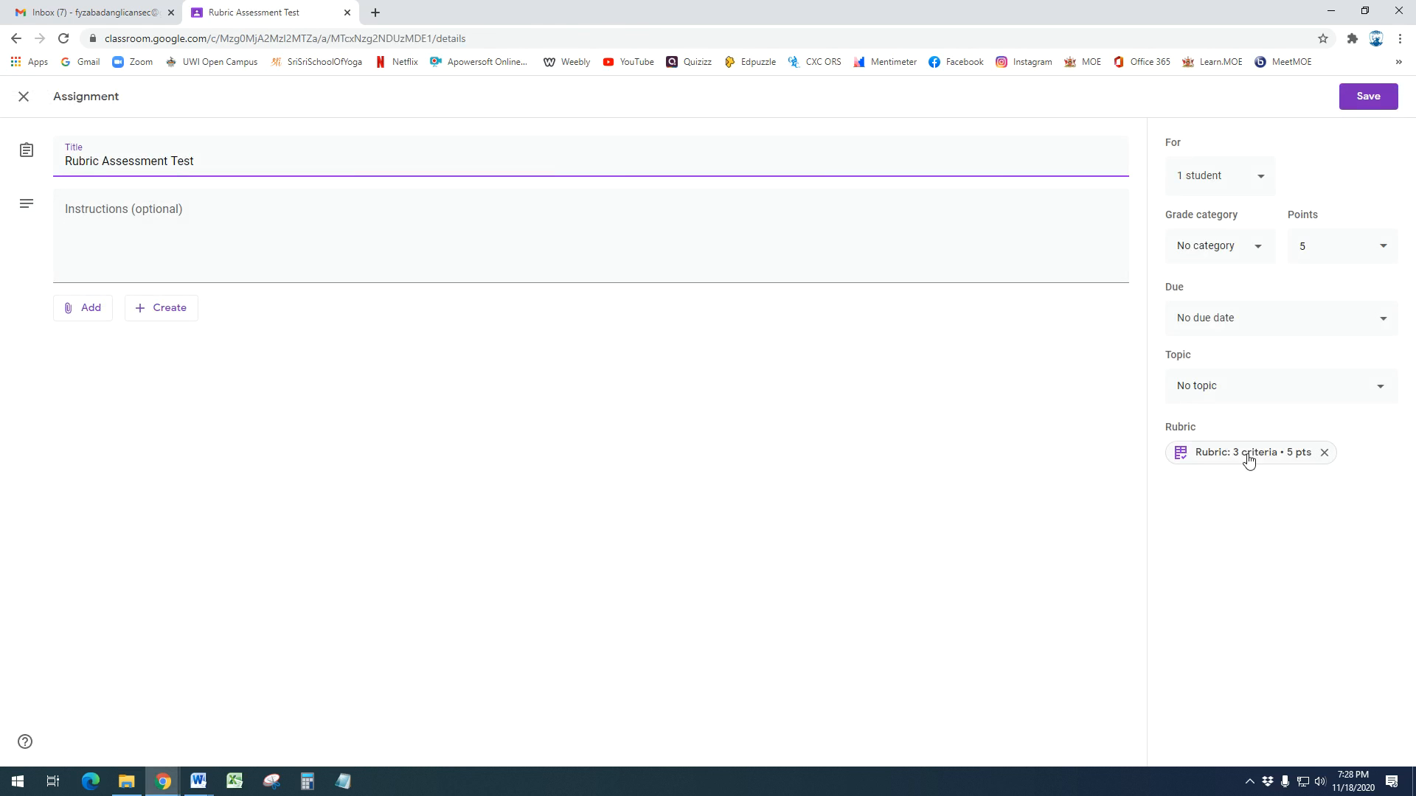
click(1249, 457)
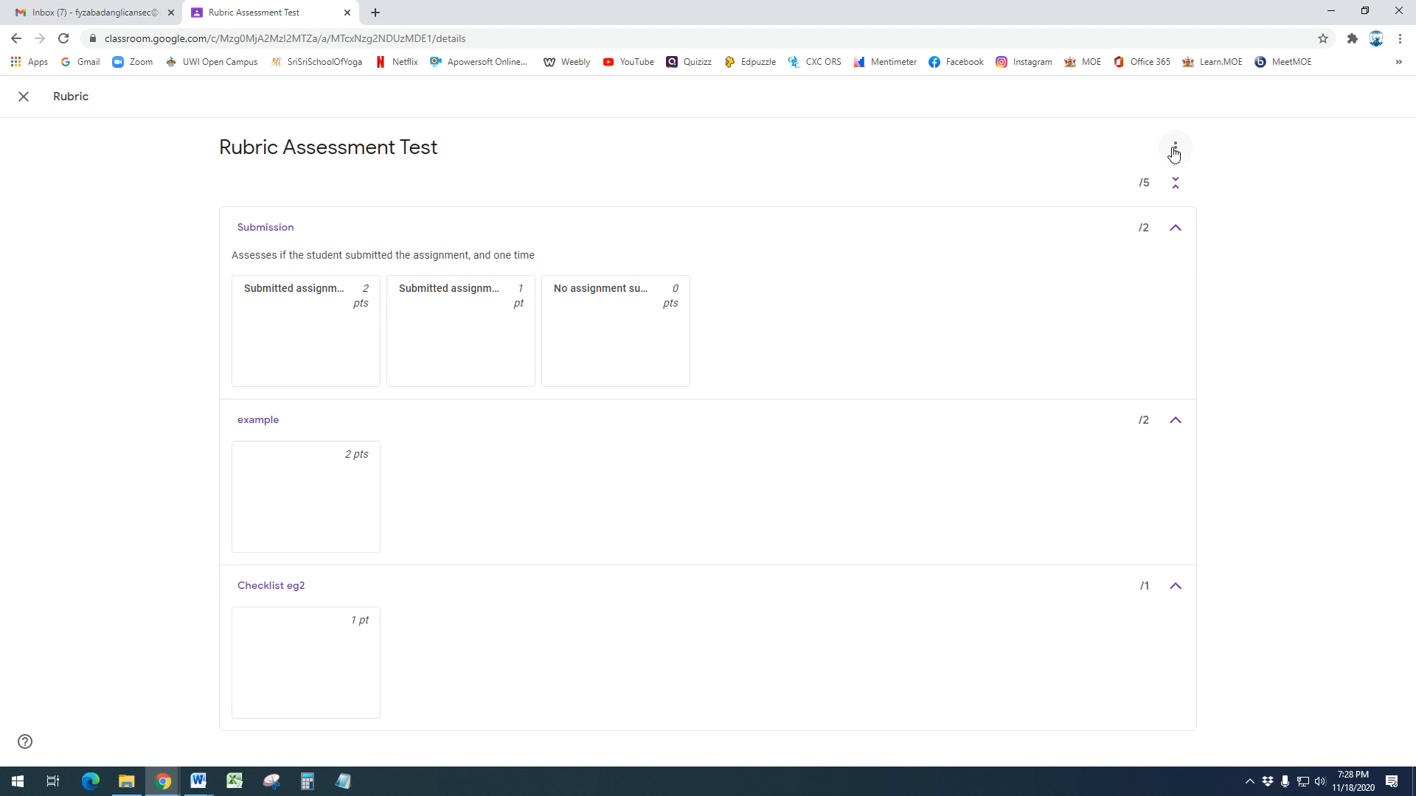
Step: Export the assignment's rubric to Google Sheets and open the exported spreadsheet
click(1174, 150)
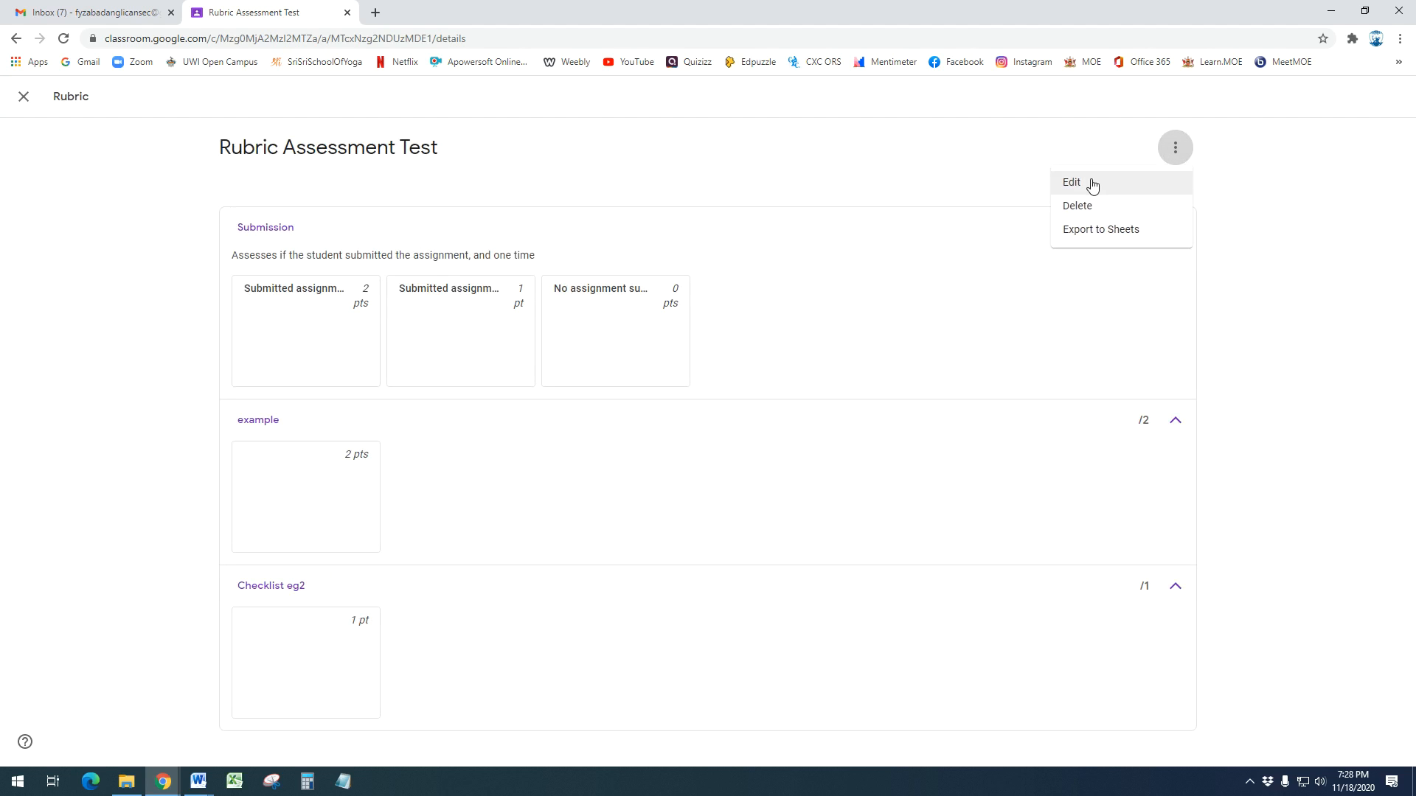
click(1089, 241)
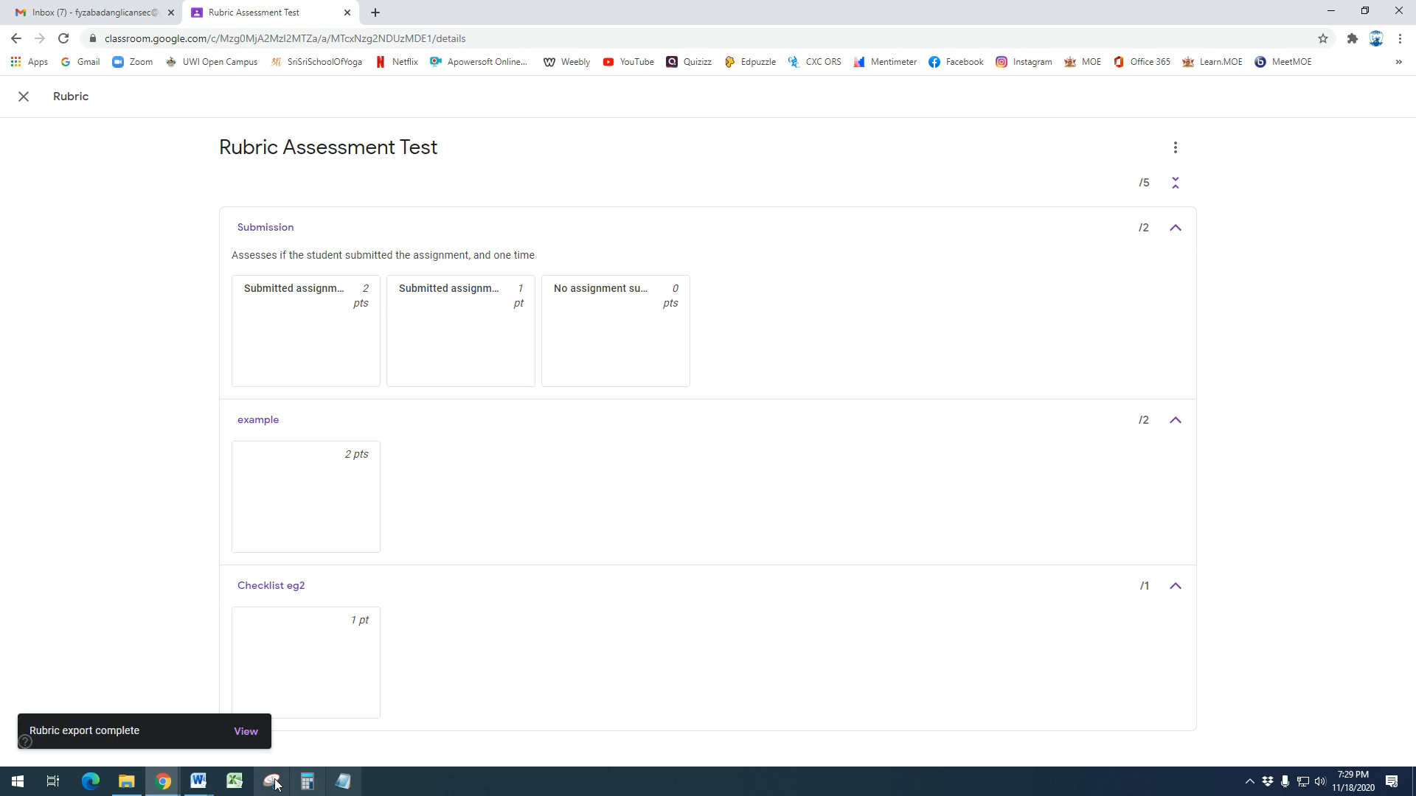
click(246, 732)
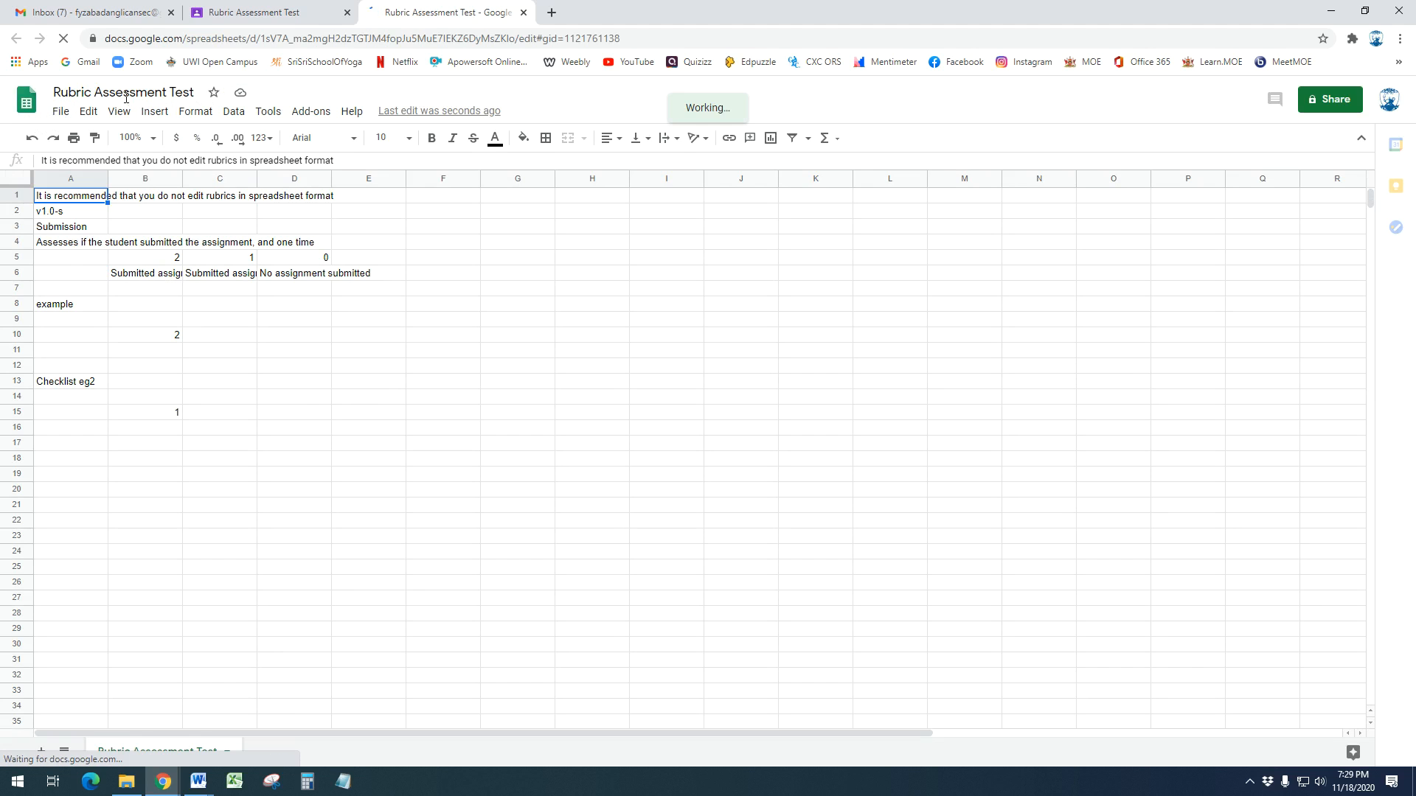
Step: Open Google Drive from the teacher's Gmail and look for the exported Rubric Assessment Test spreadsheet in My Drive
click(118, 11)
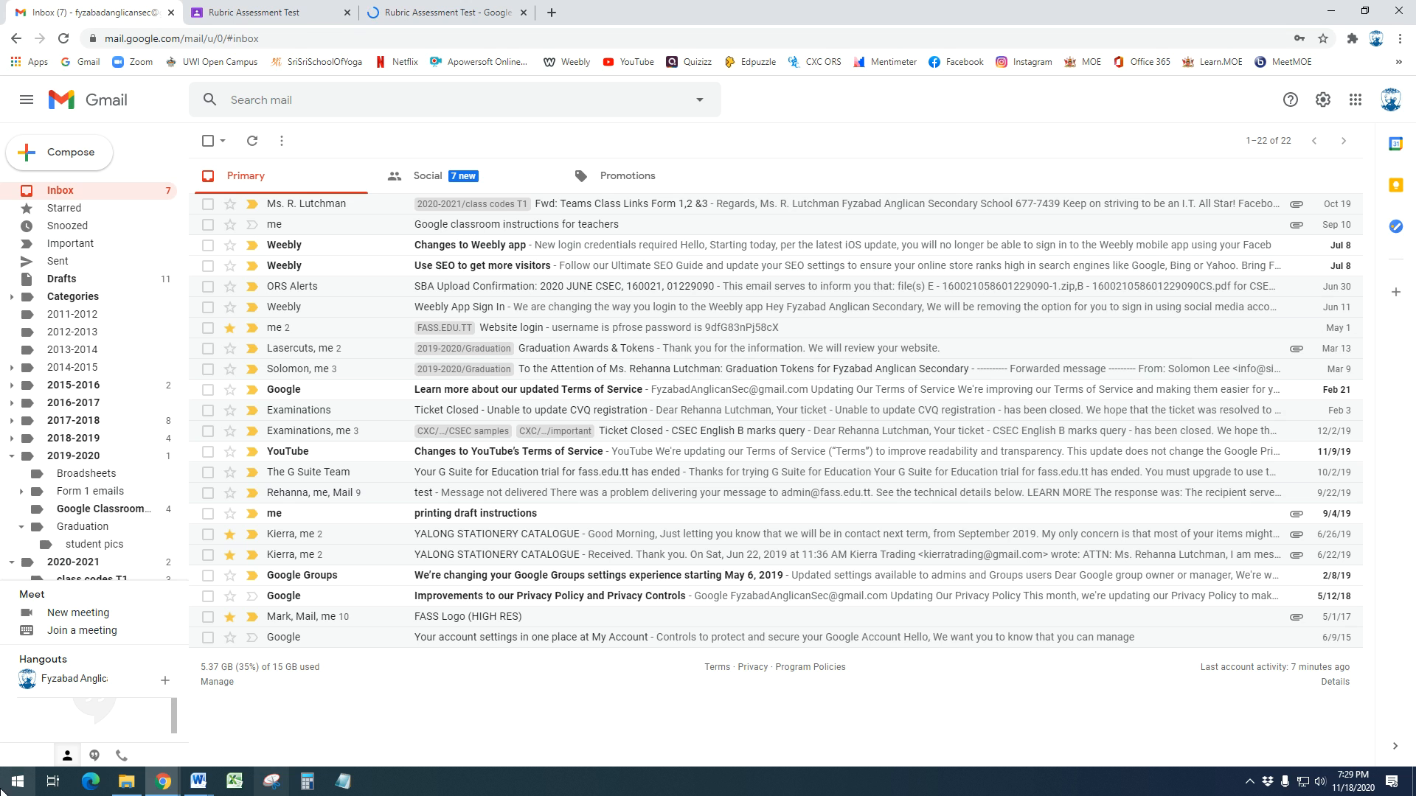
click(1355, 99)
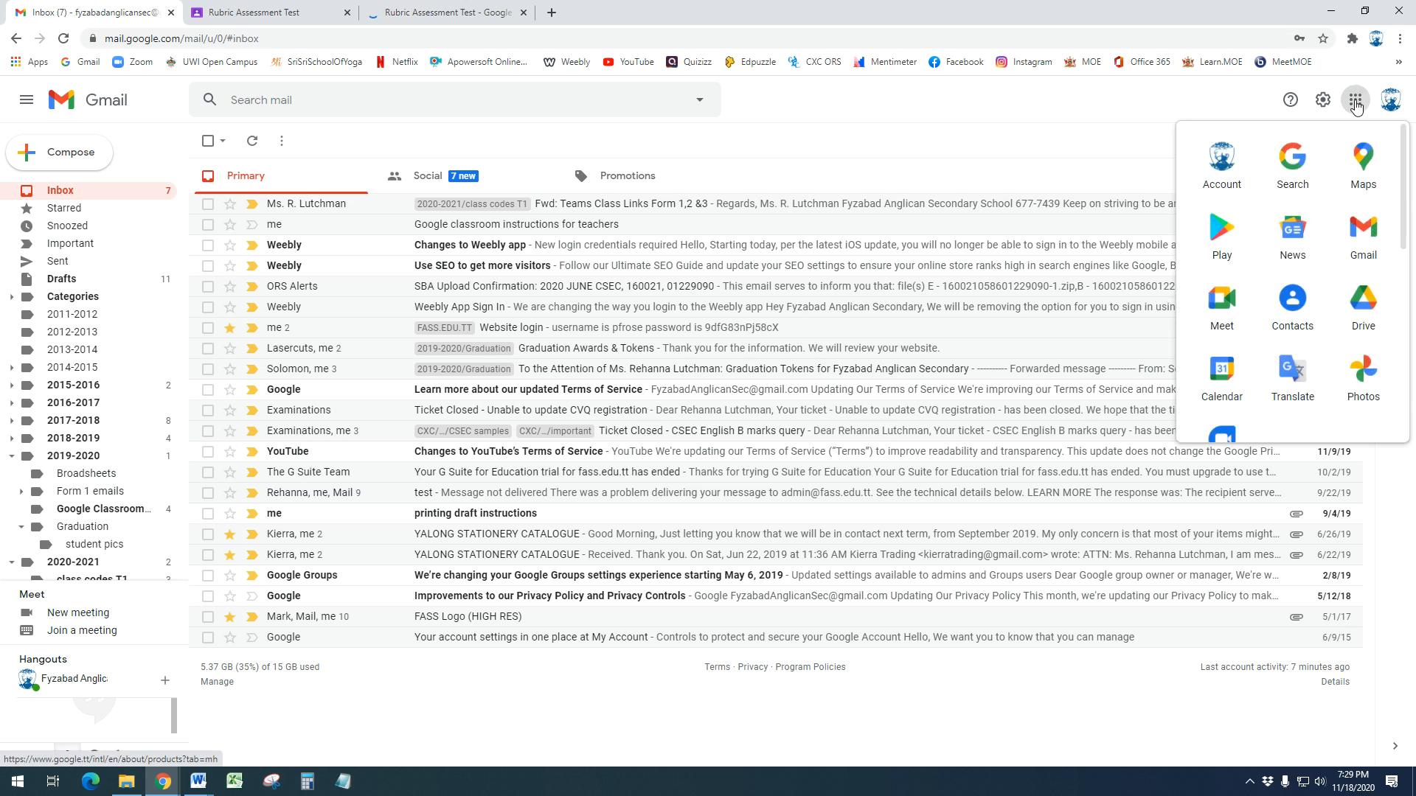
click(1364, 306)
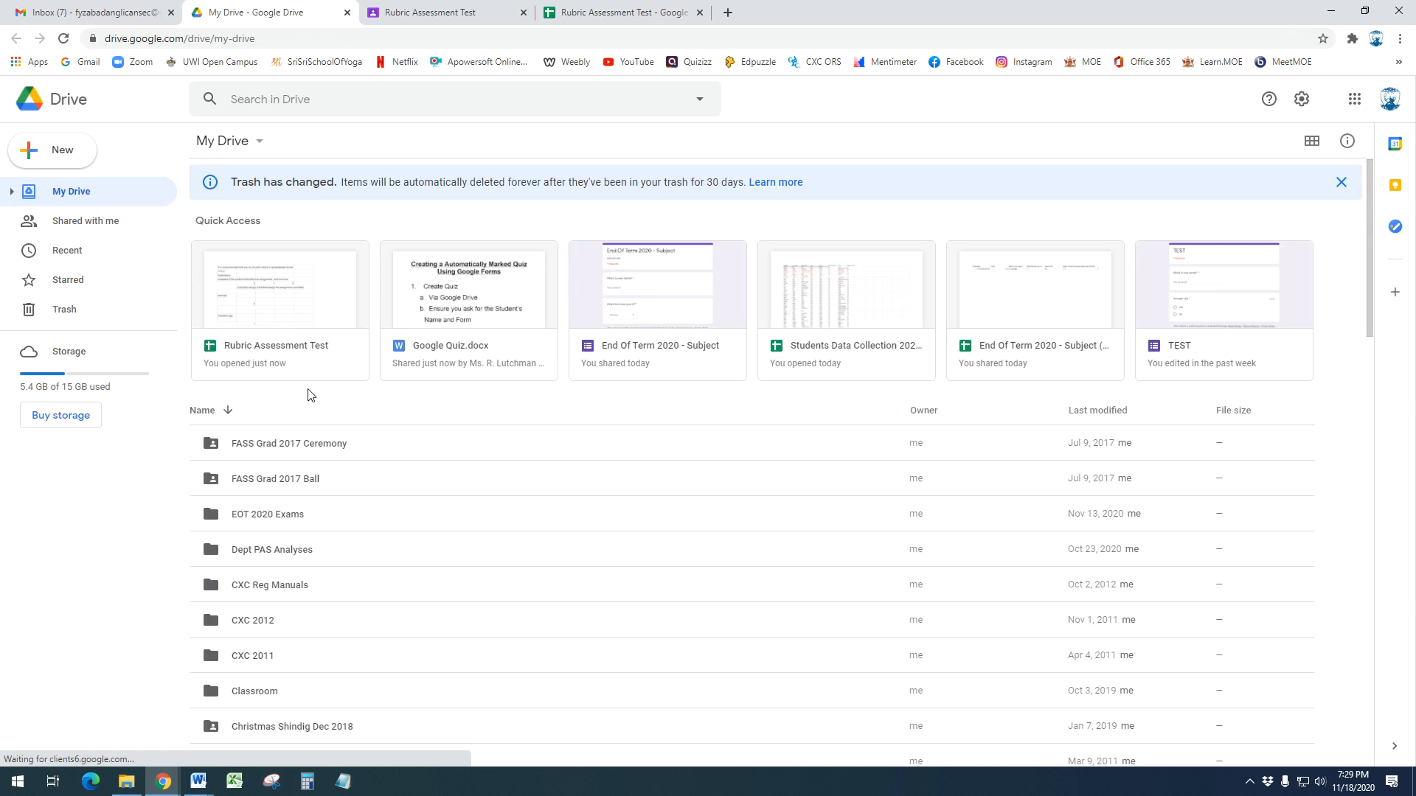
scroll(310, 406, down, 4)
scroll(314, 430, up, 4)
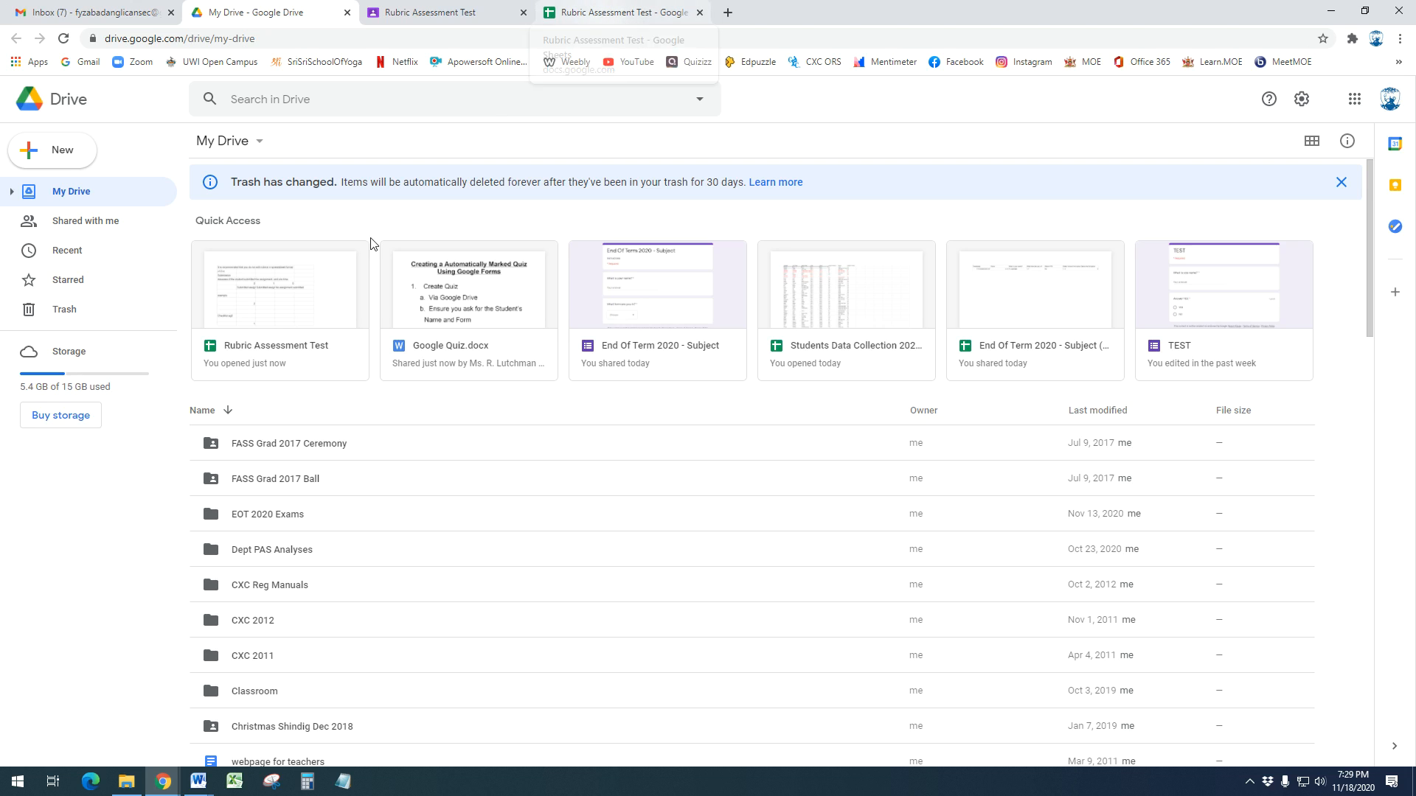
Step: Review and close the exported Rubric Assessment Test spreadsheet, and close the rubric view to return to the assignment editor
click(620, 14)
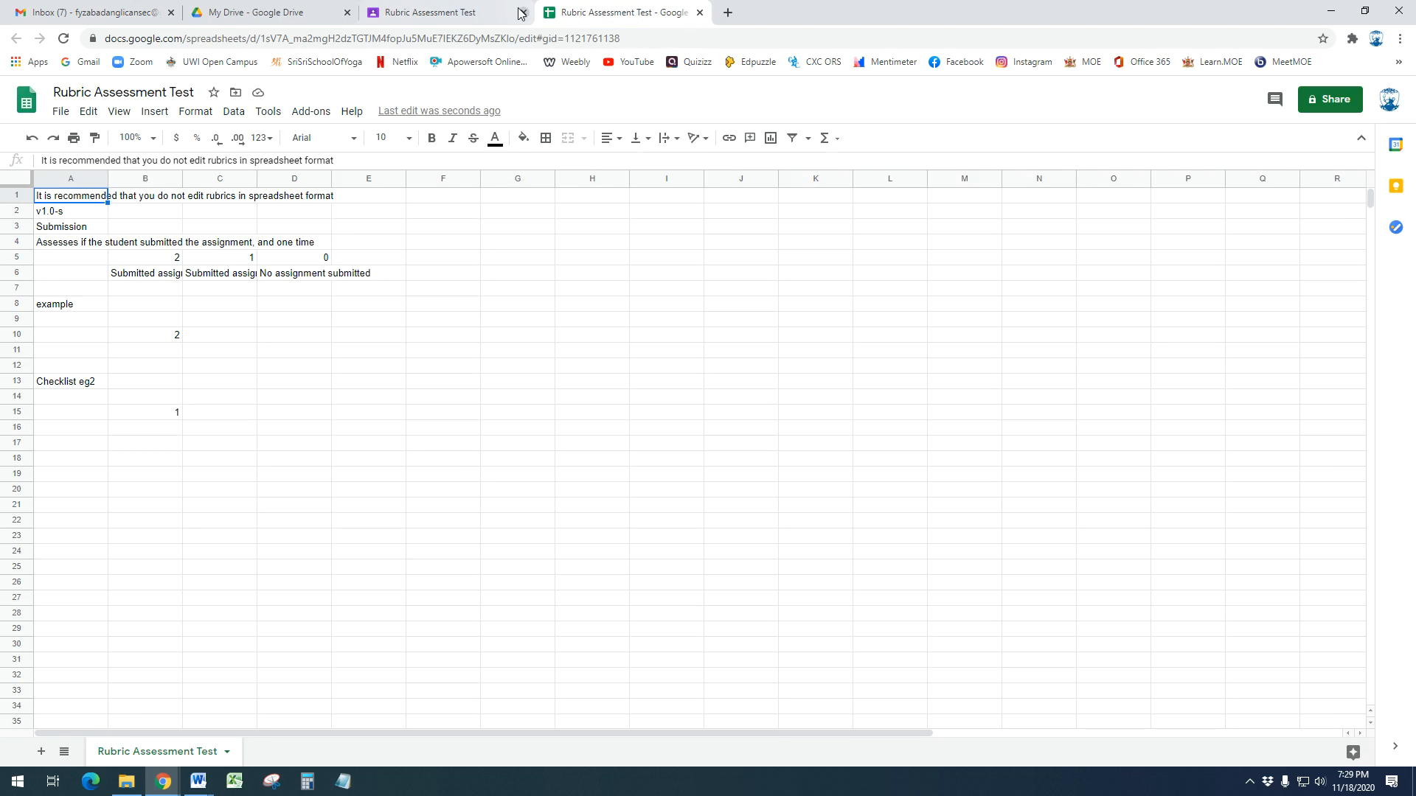
click(699, 13)
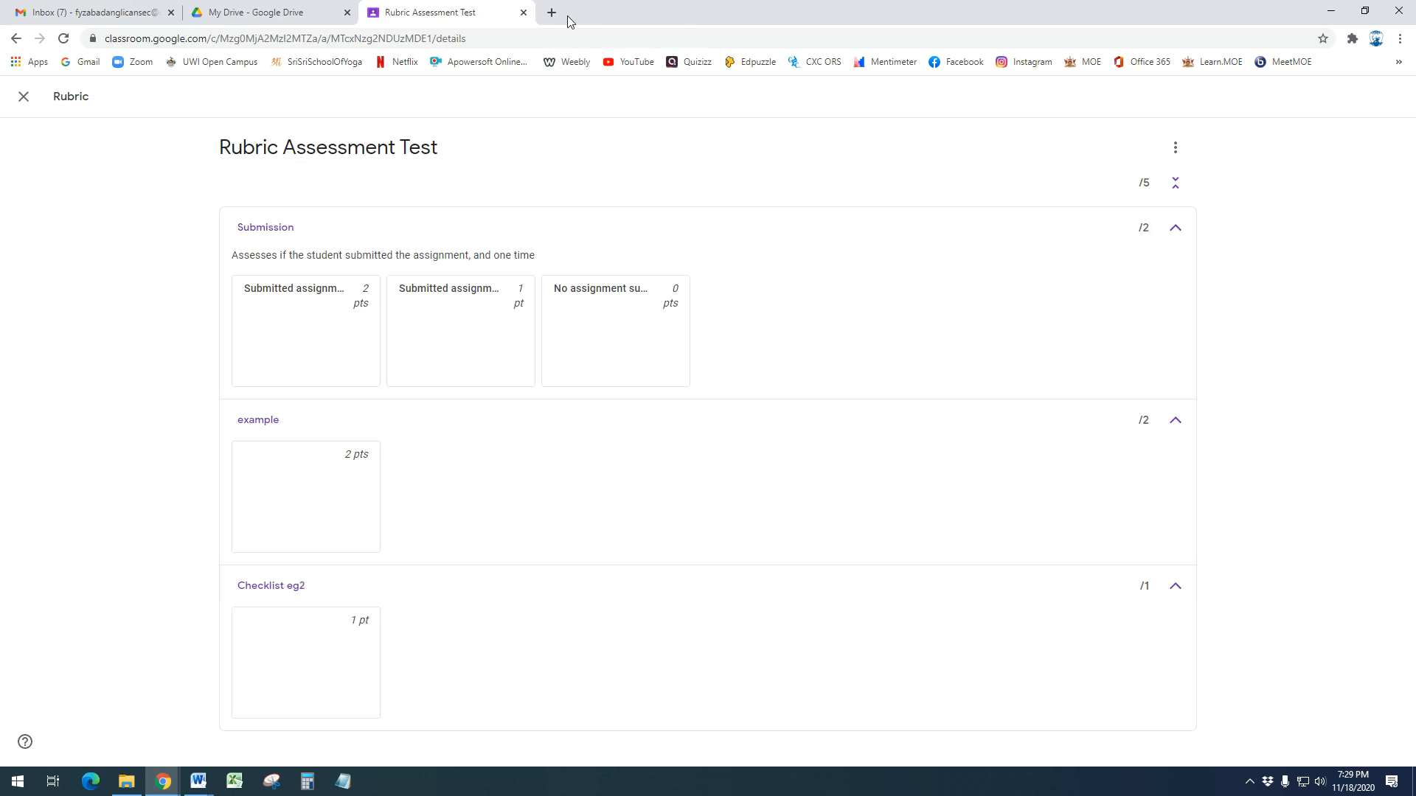
click(23, 98)
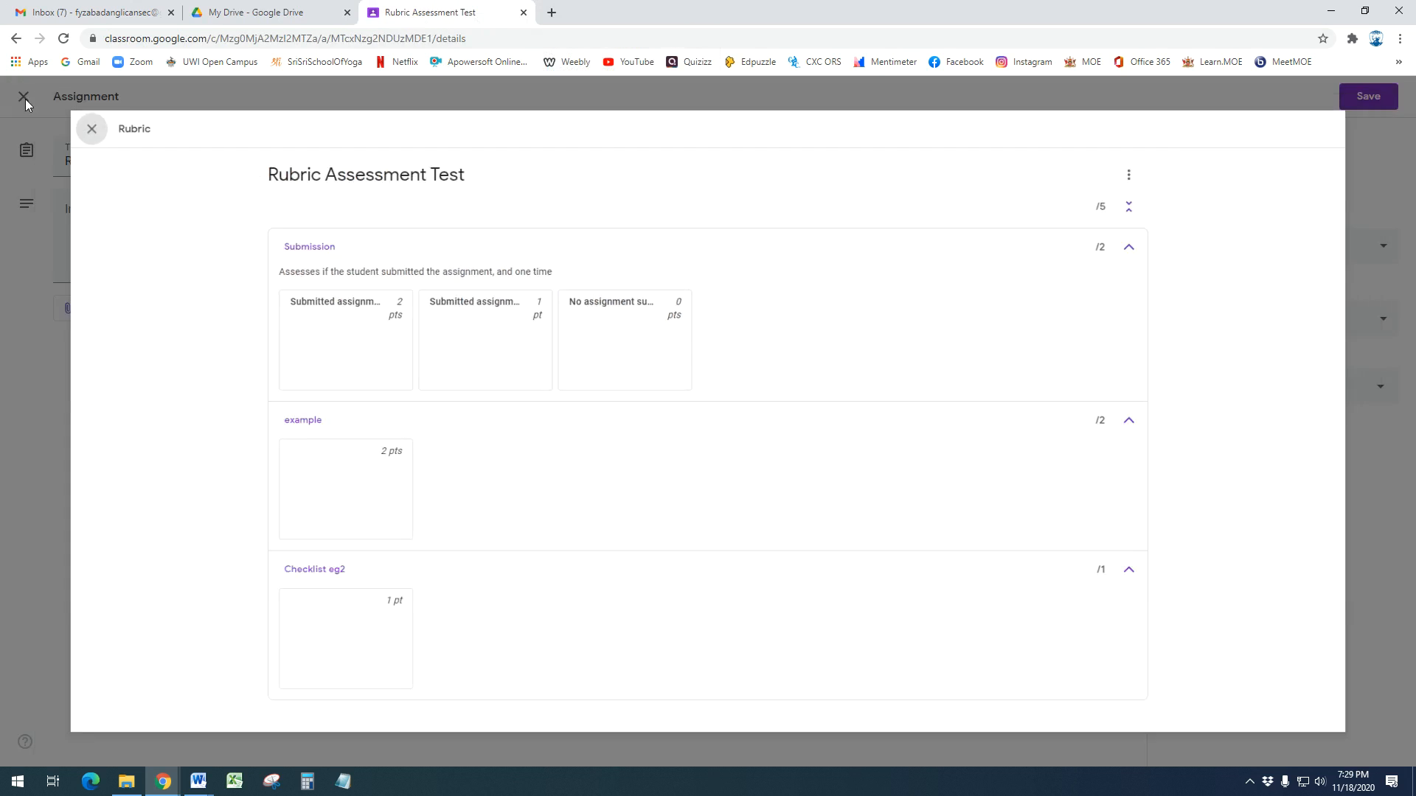
Step: Close the assignment editor and open the Classwork page of Demo Class - Science Dept
click(24, 97)
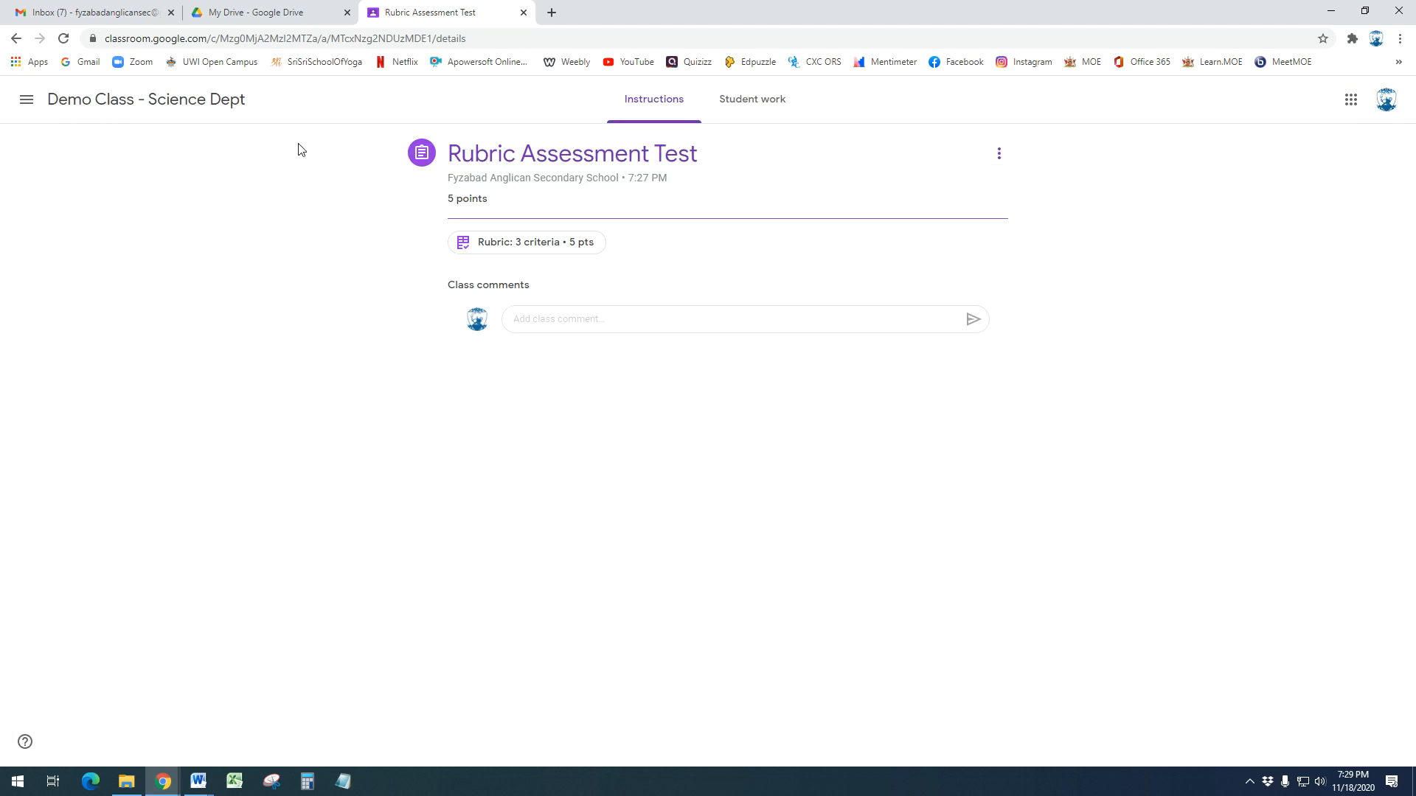
click(79, 105)
click(664, 98)
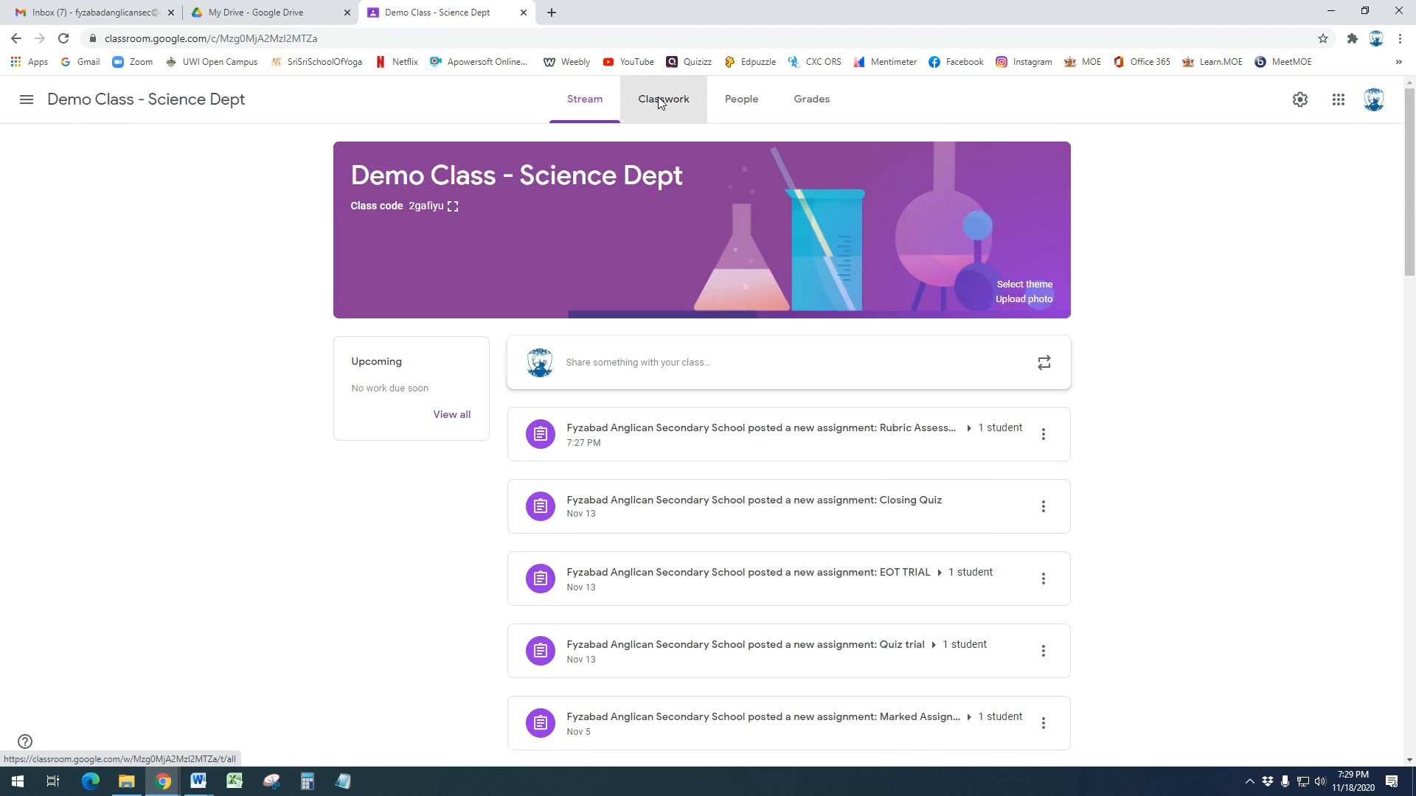
Step: Create a new assignment in the class and title it "Quick Reuse of Rubric"
click(477, 155)
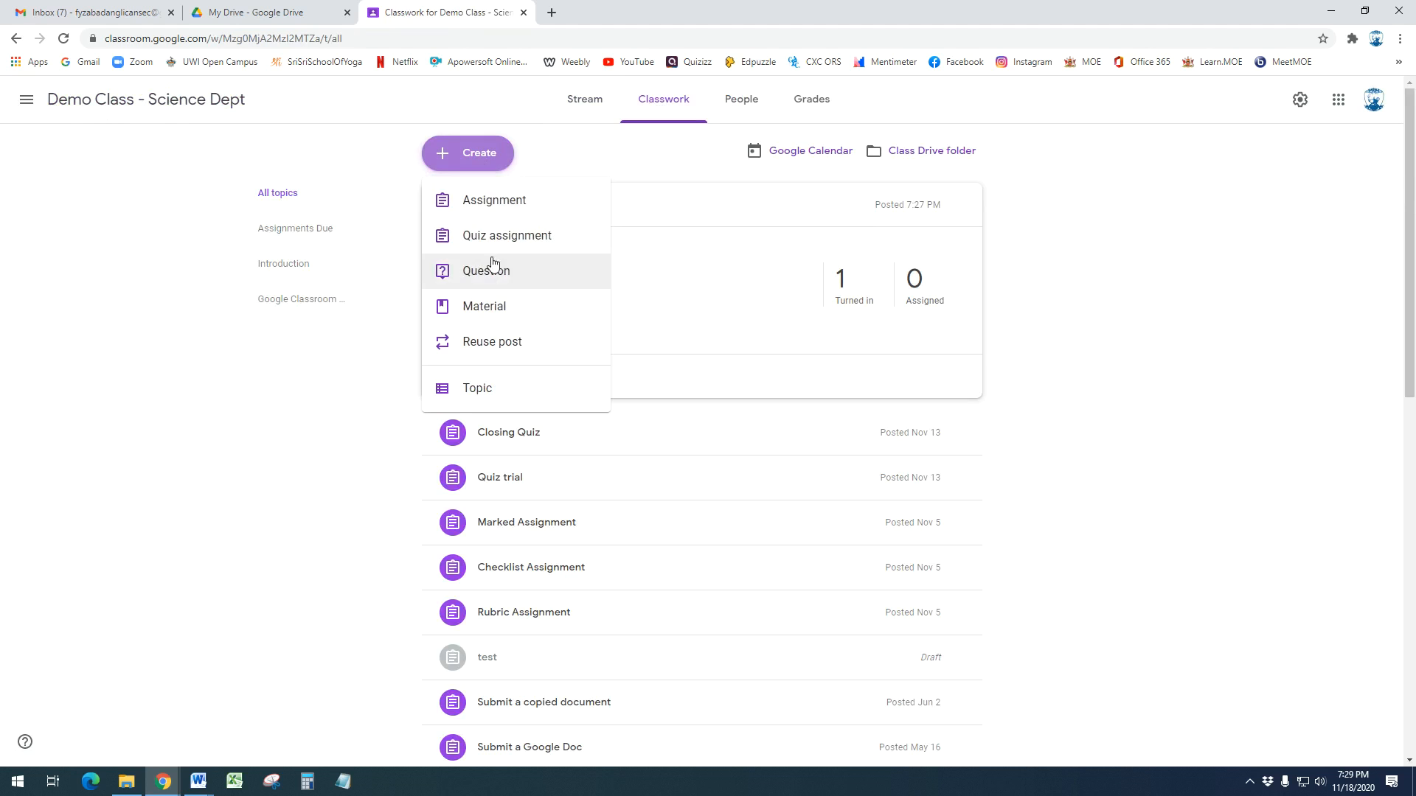
click(493, 200)
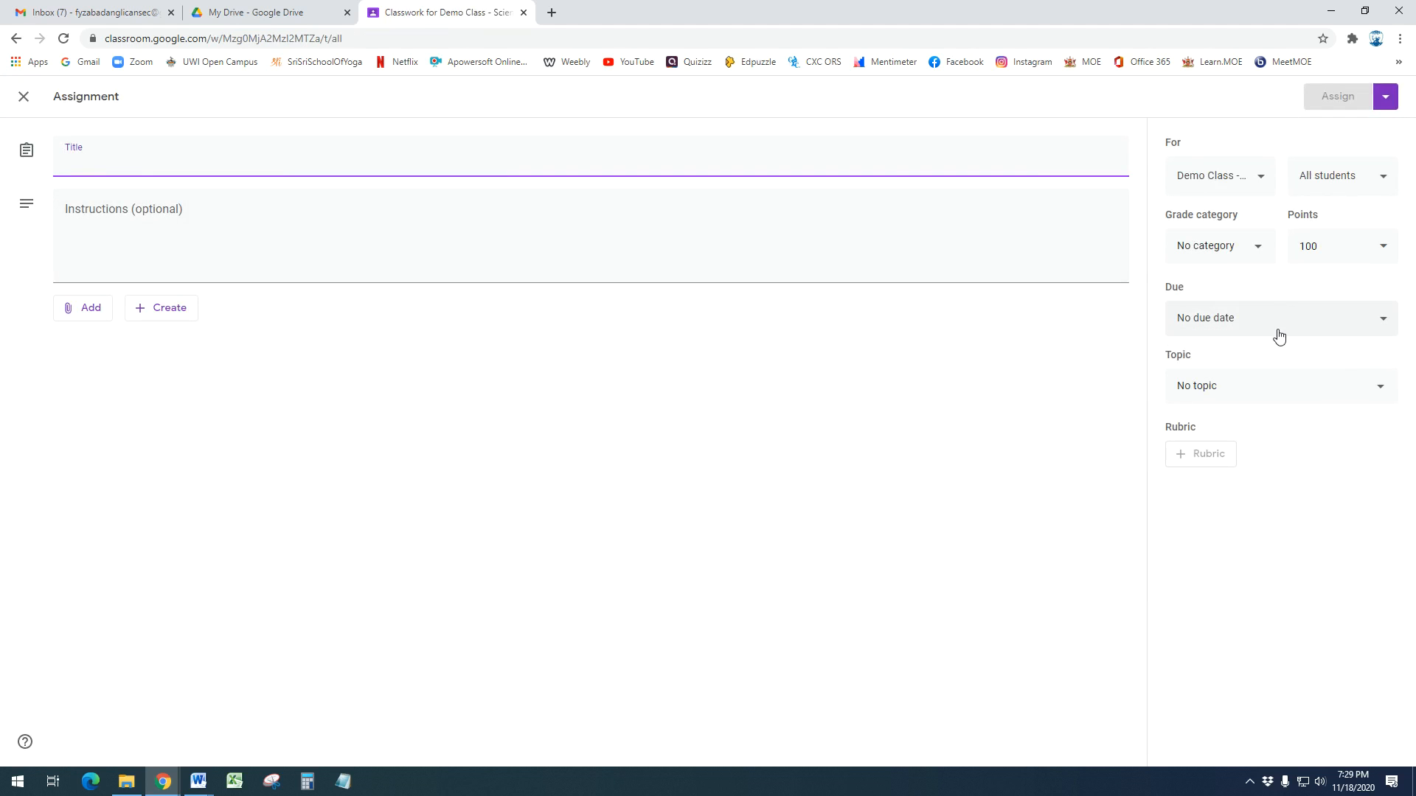
click(1191, 461)
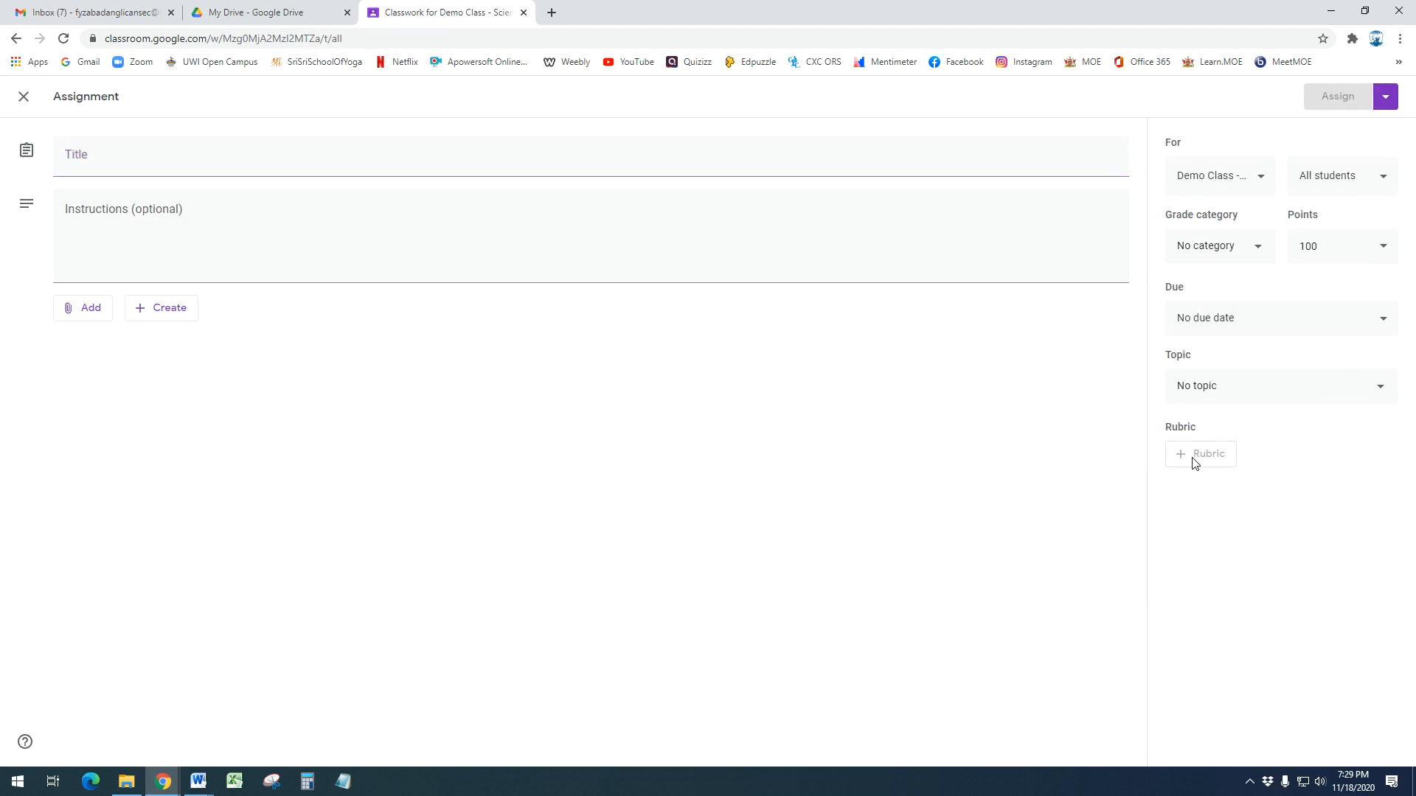
click(301, 168)
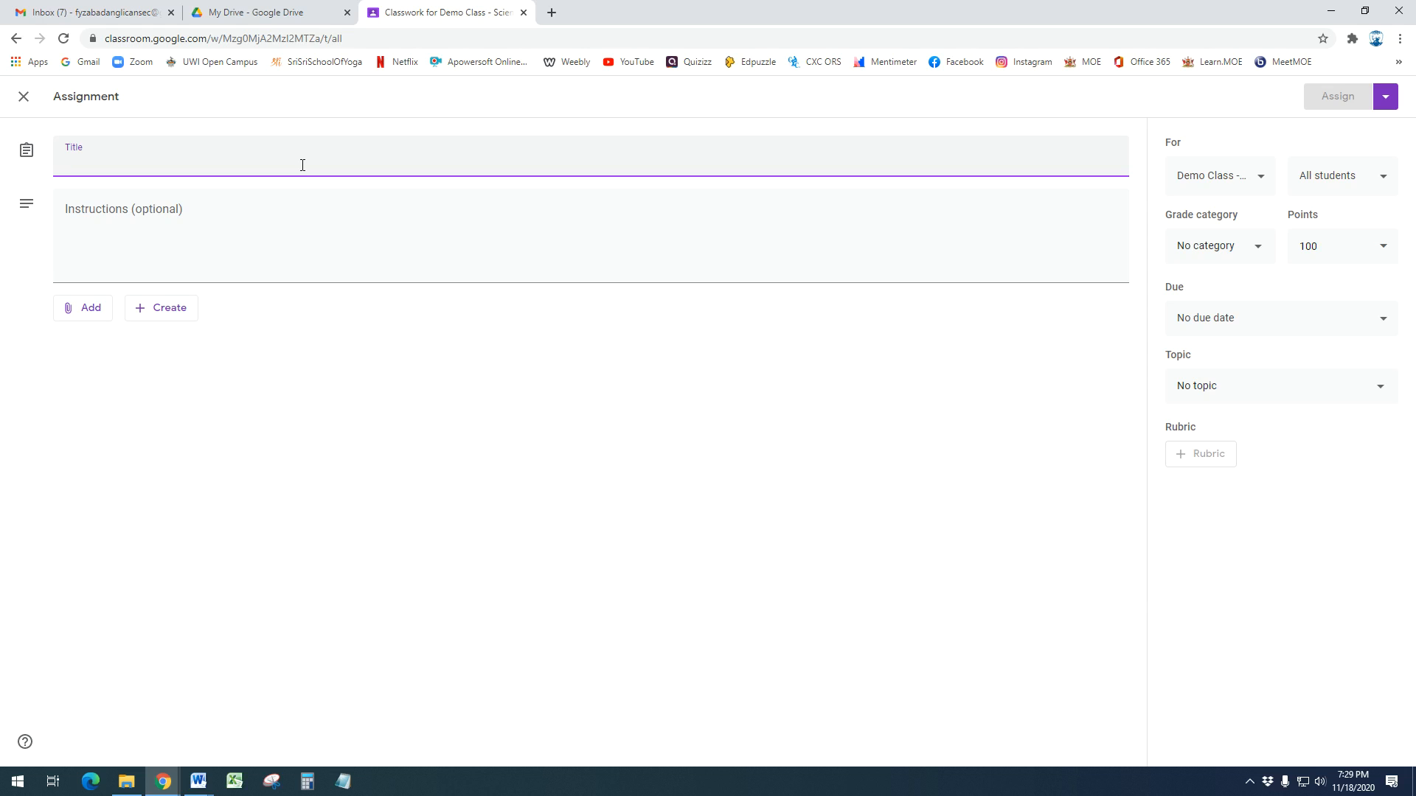
text(Quick Reuse of Rubric)
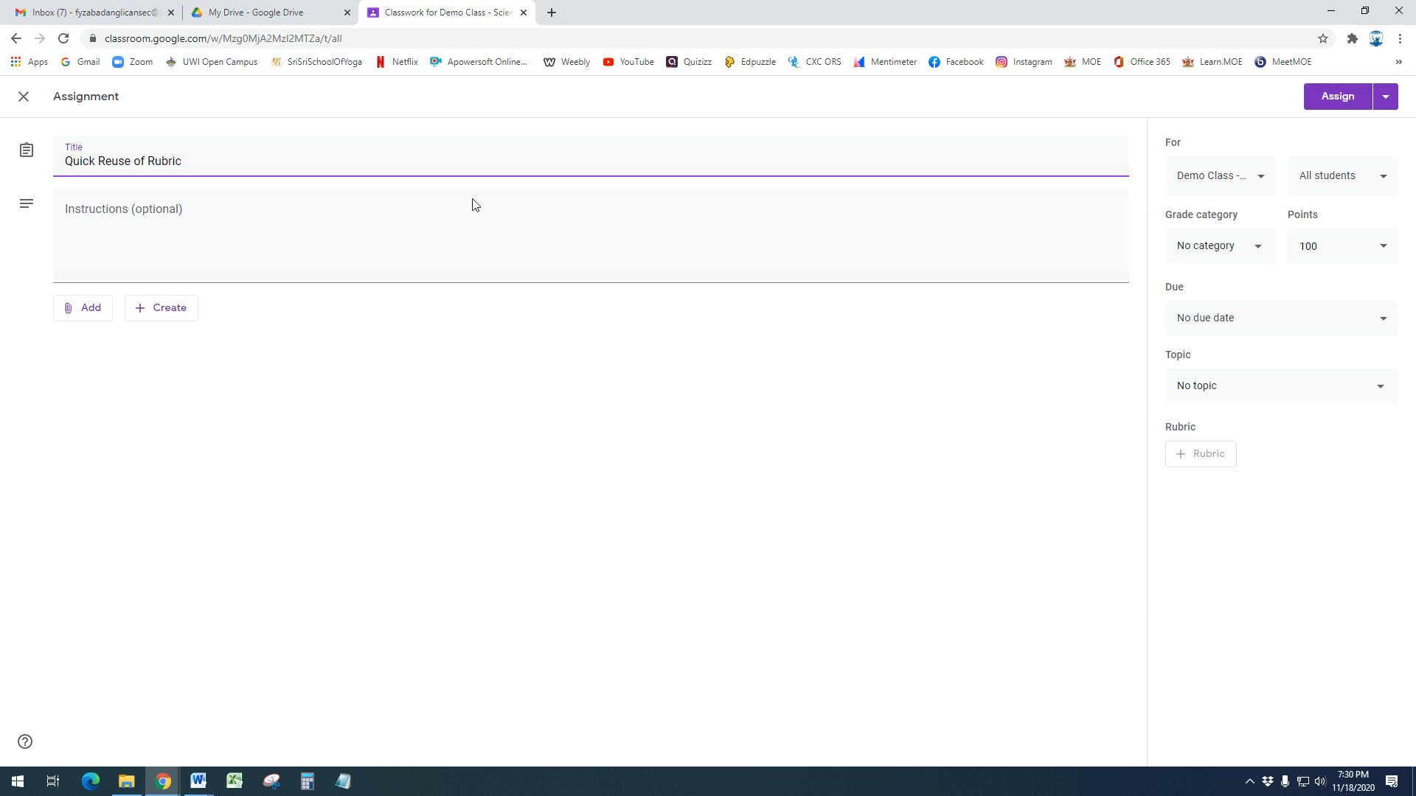
click(948, 541)
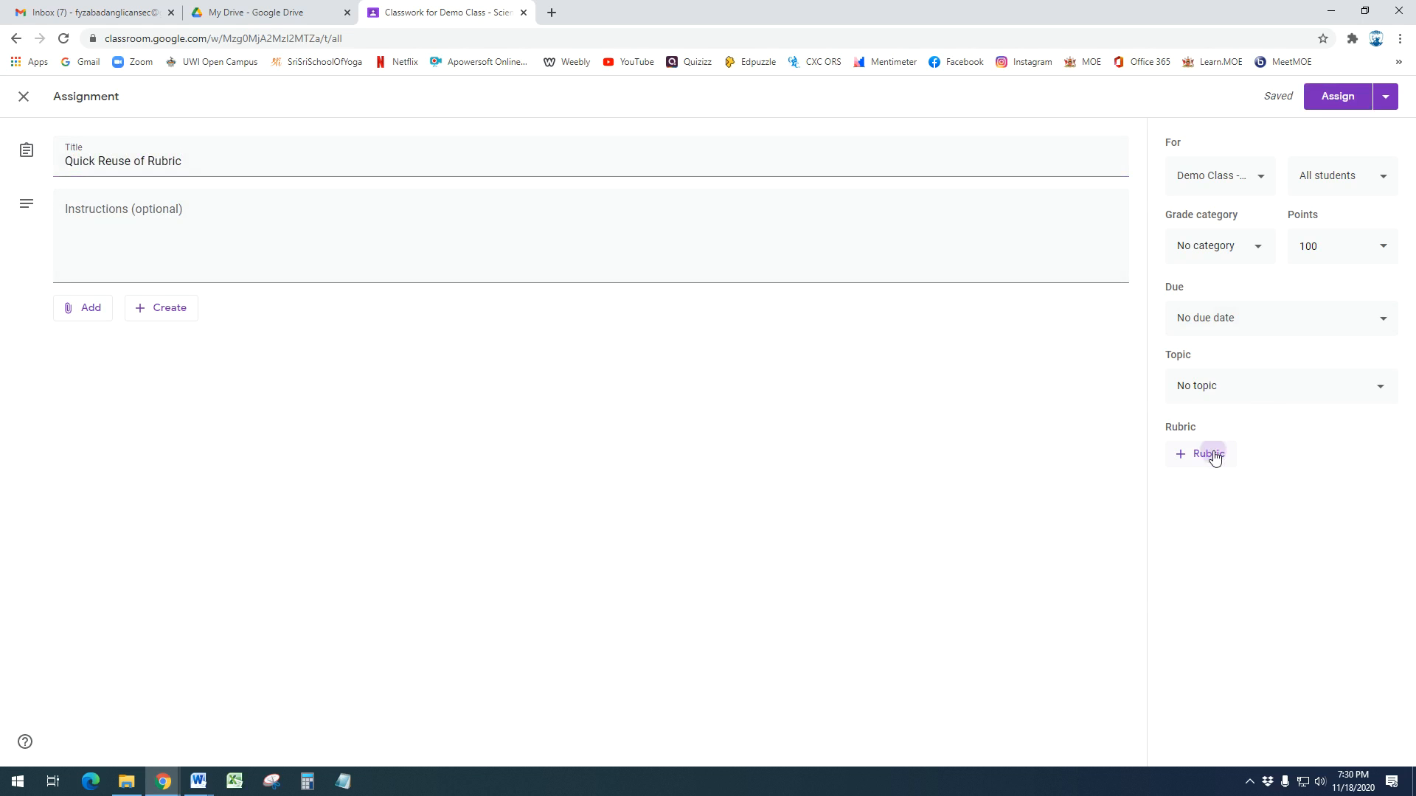
Step: Reuse the Rubric Assessment Test rubric from Demo Class - Science Dept in the new assignment and assign it to all students
click(1209, 453)
click(1207, 508)
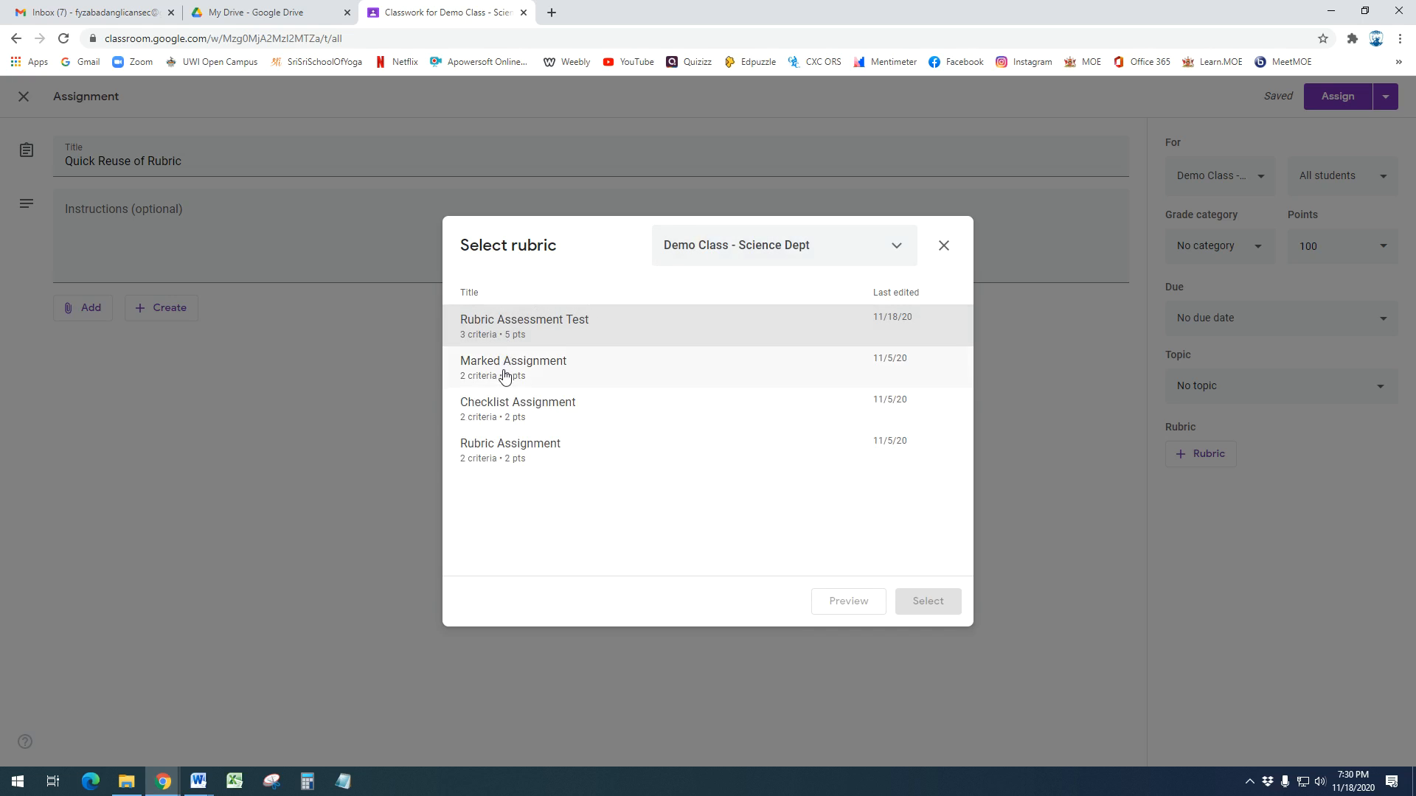
click(532, 342)
click(896, 245)
scroll(904, 367, down, 1)
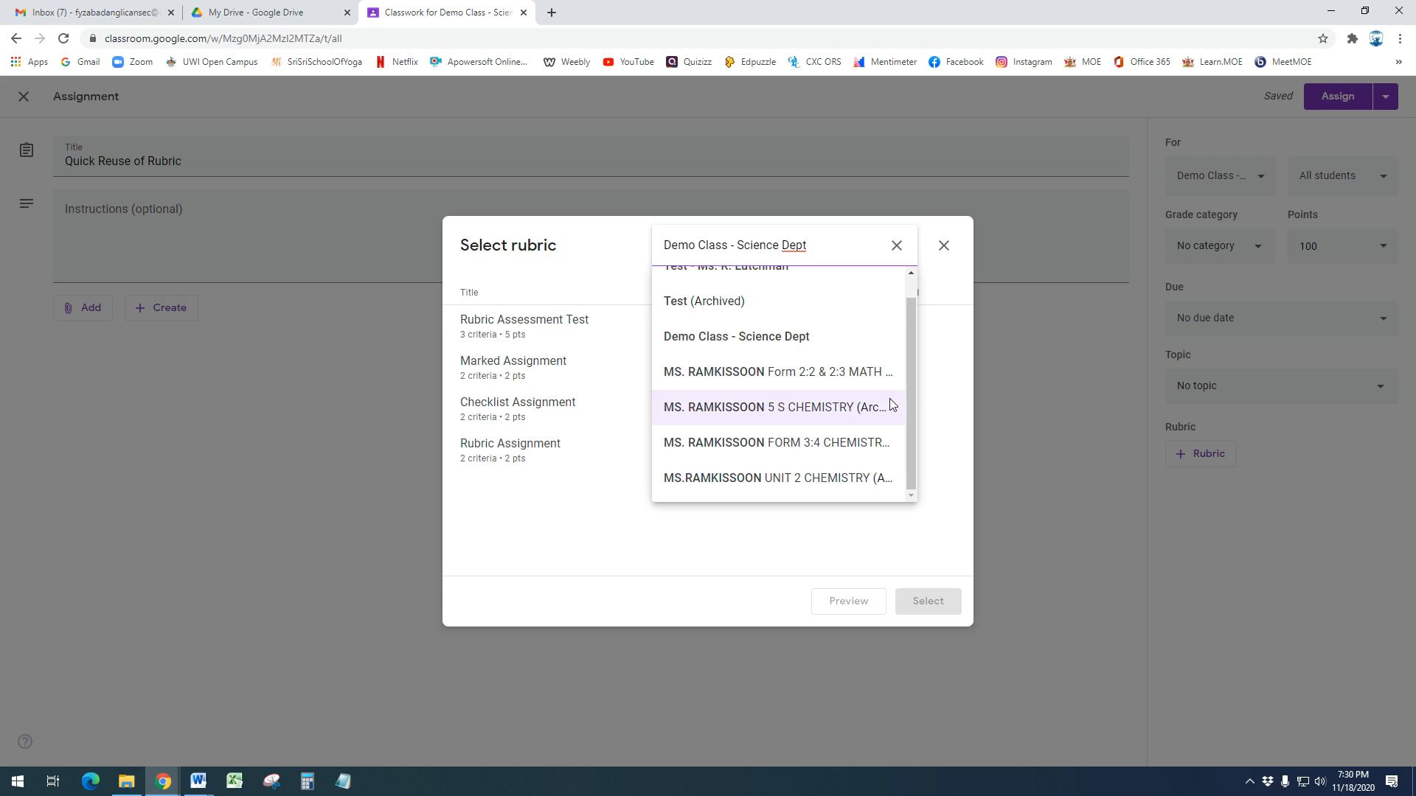
scroll(912, 379, up, 1)
click(493, 328)
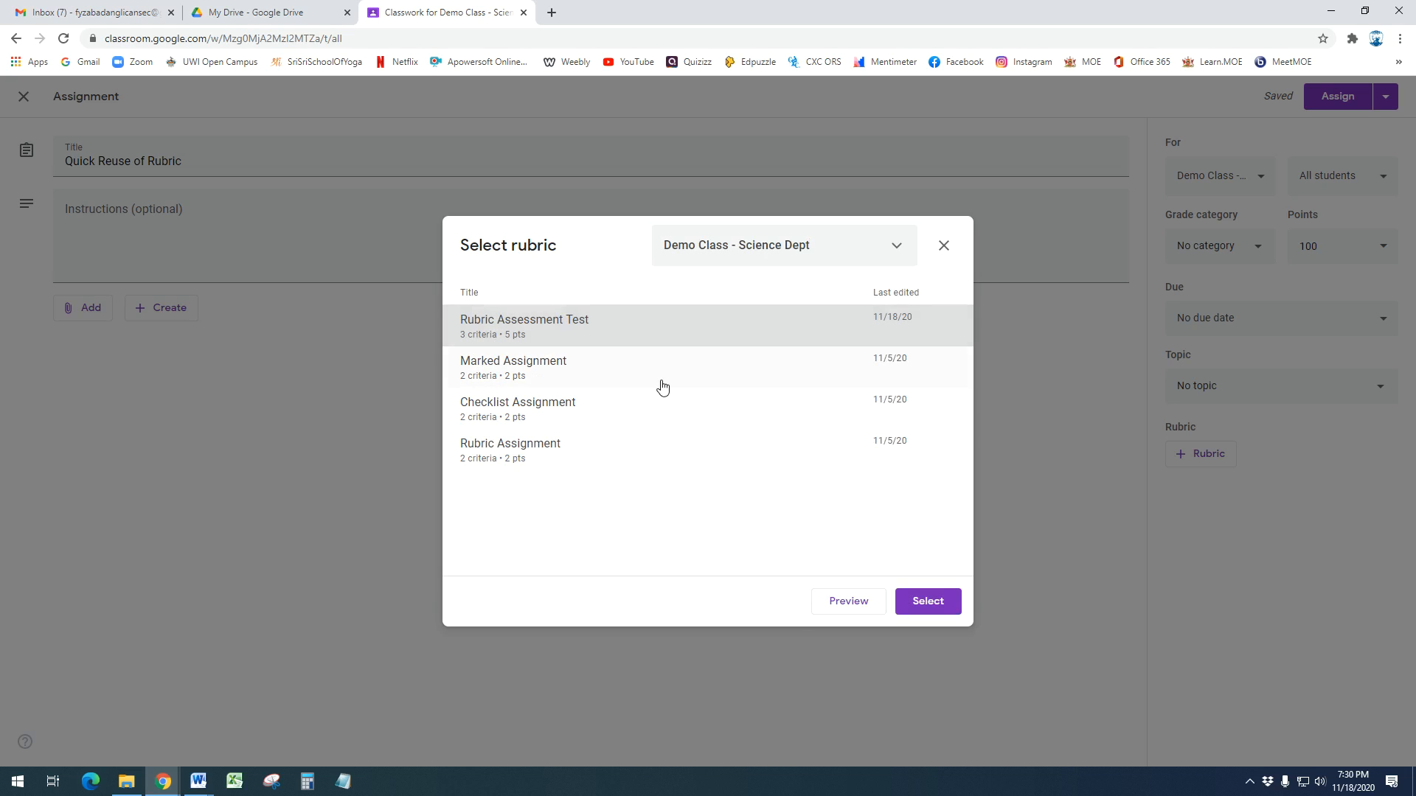
click(928, 602)
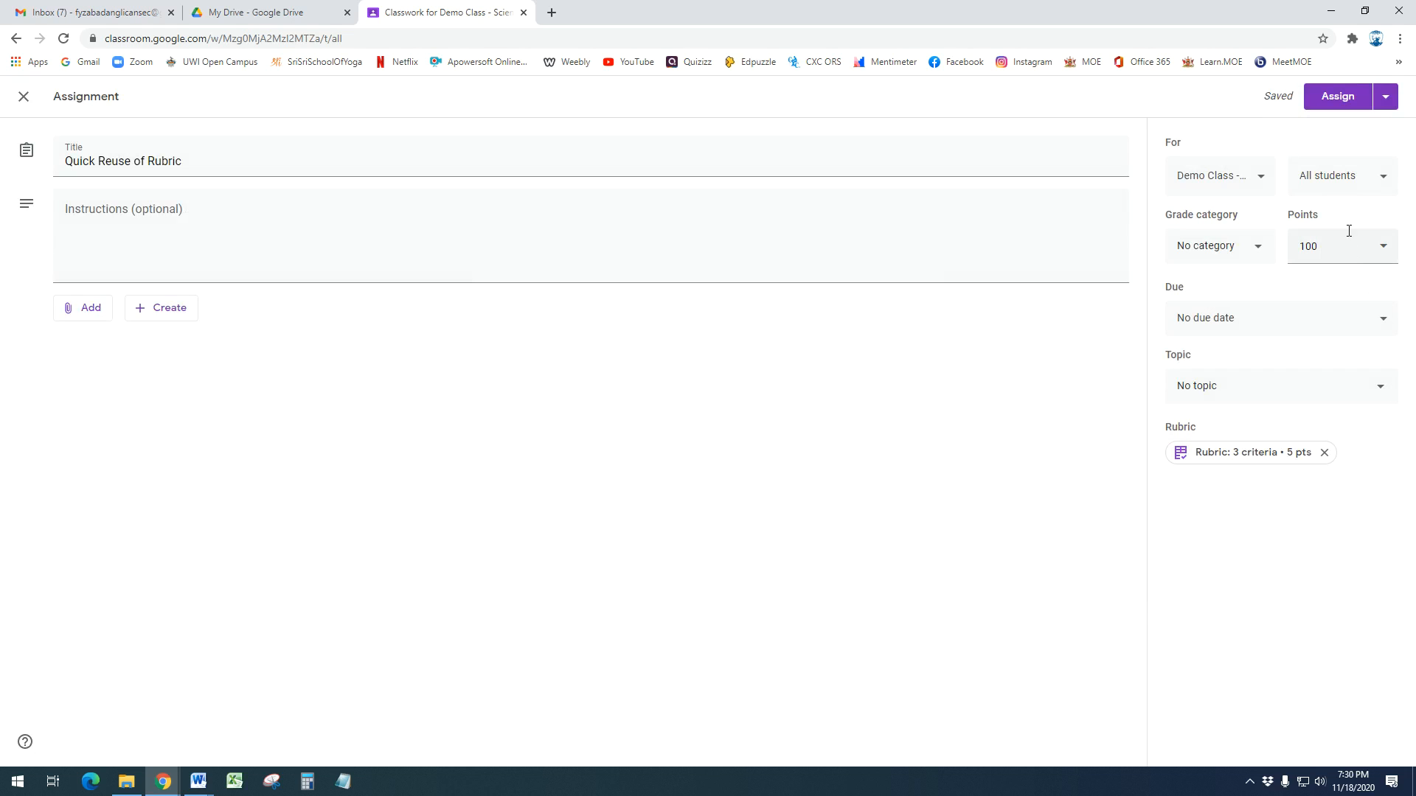
click(1338, 110)
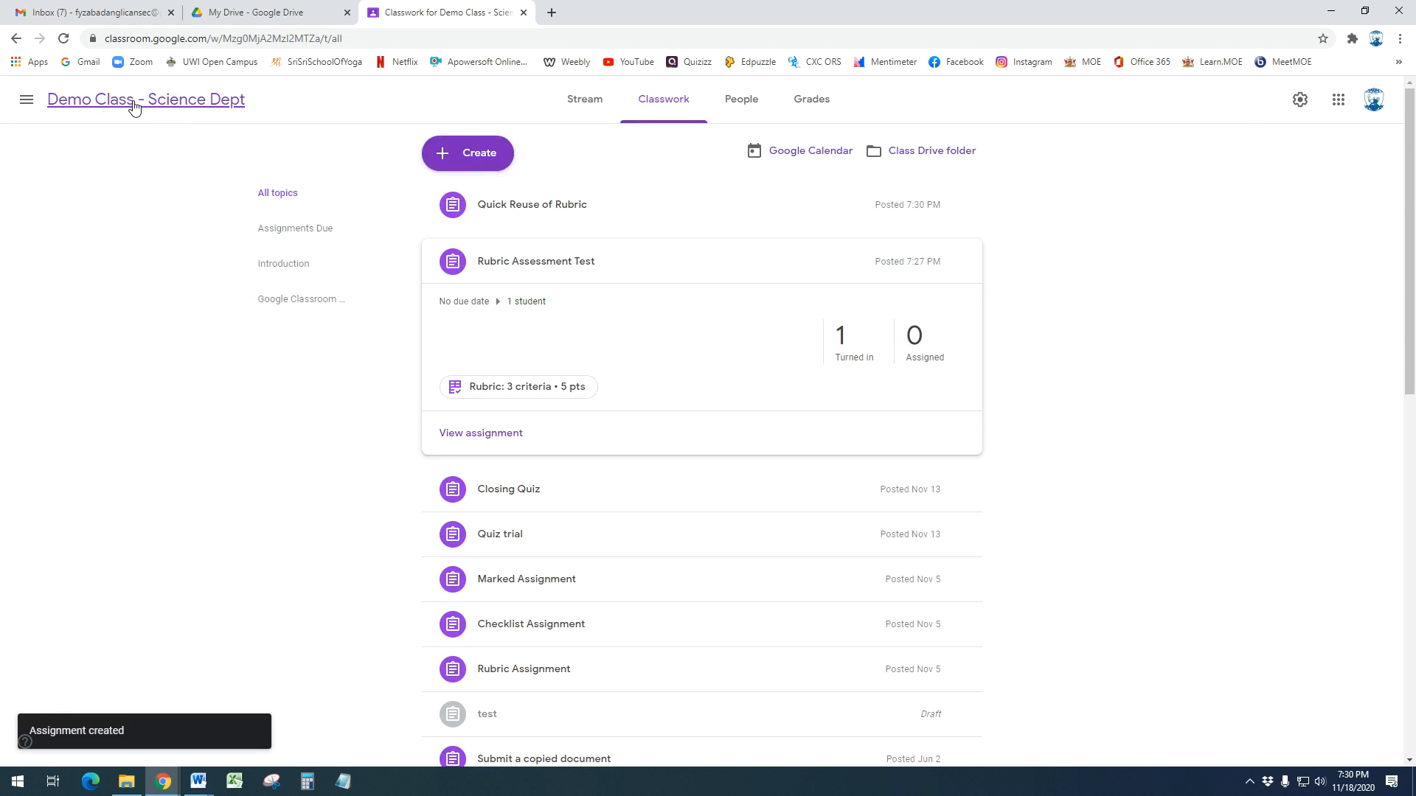
Step: Create another assignment in the class and title it "Rubric Again"
click(457, 152)
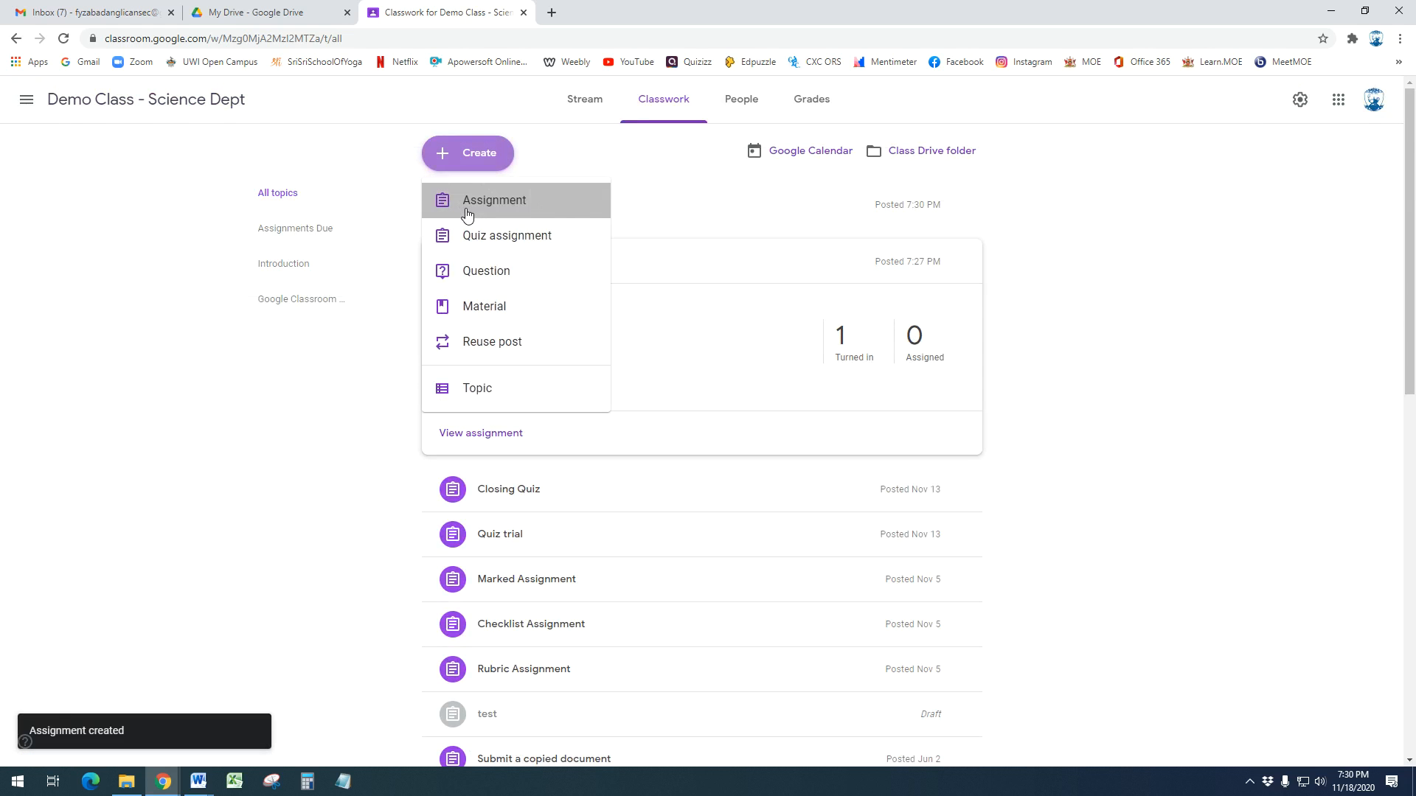
click(466, 213)
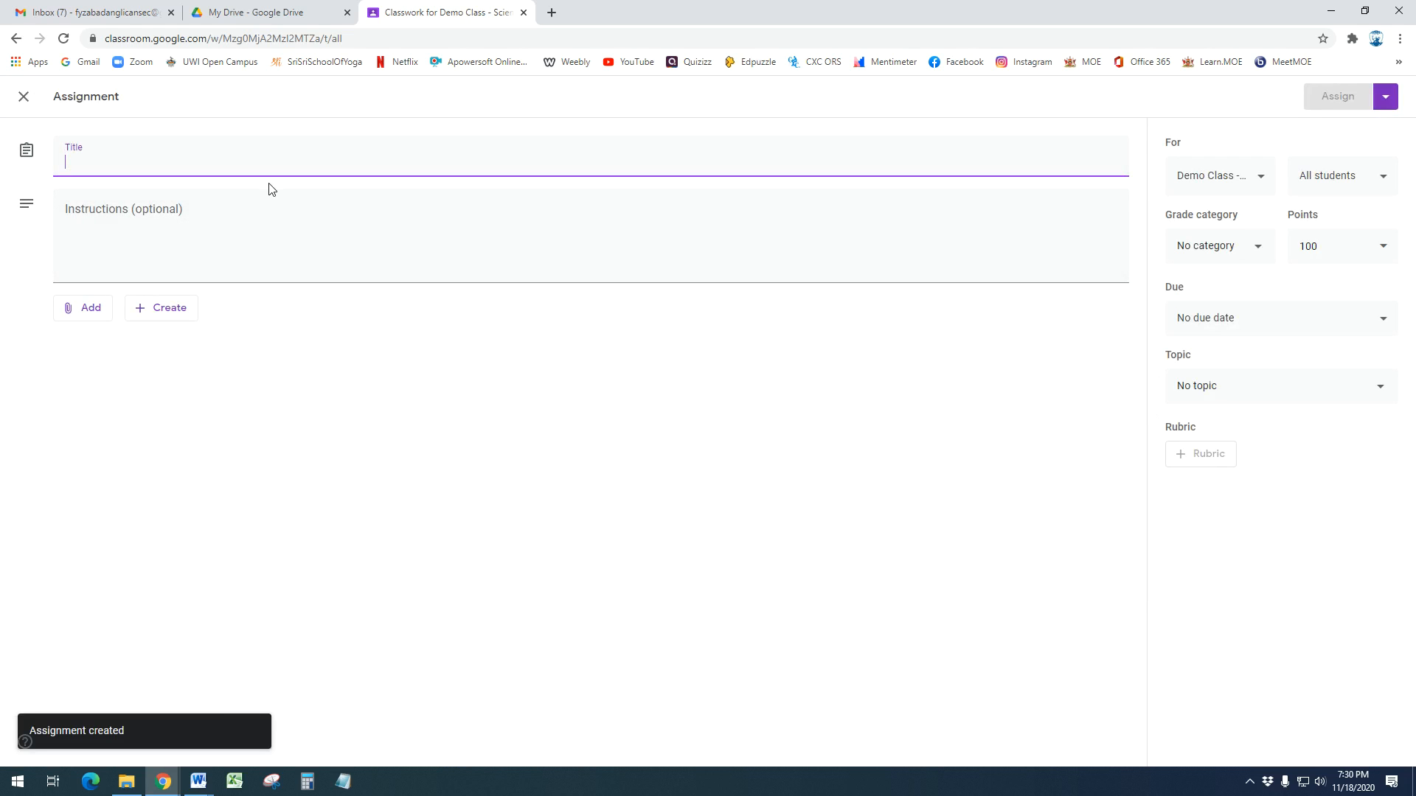
text(Rubric Again)
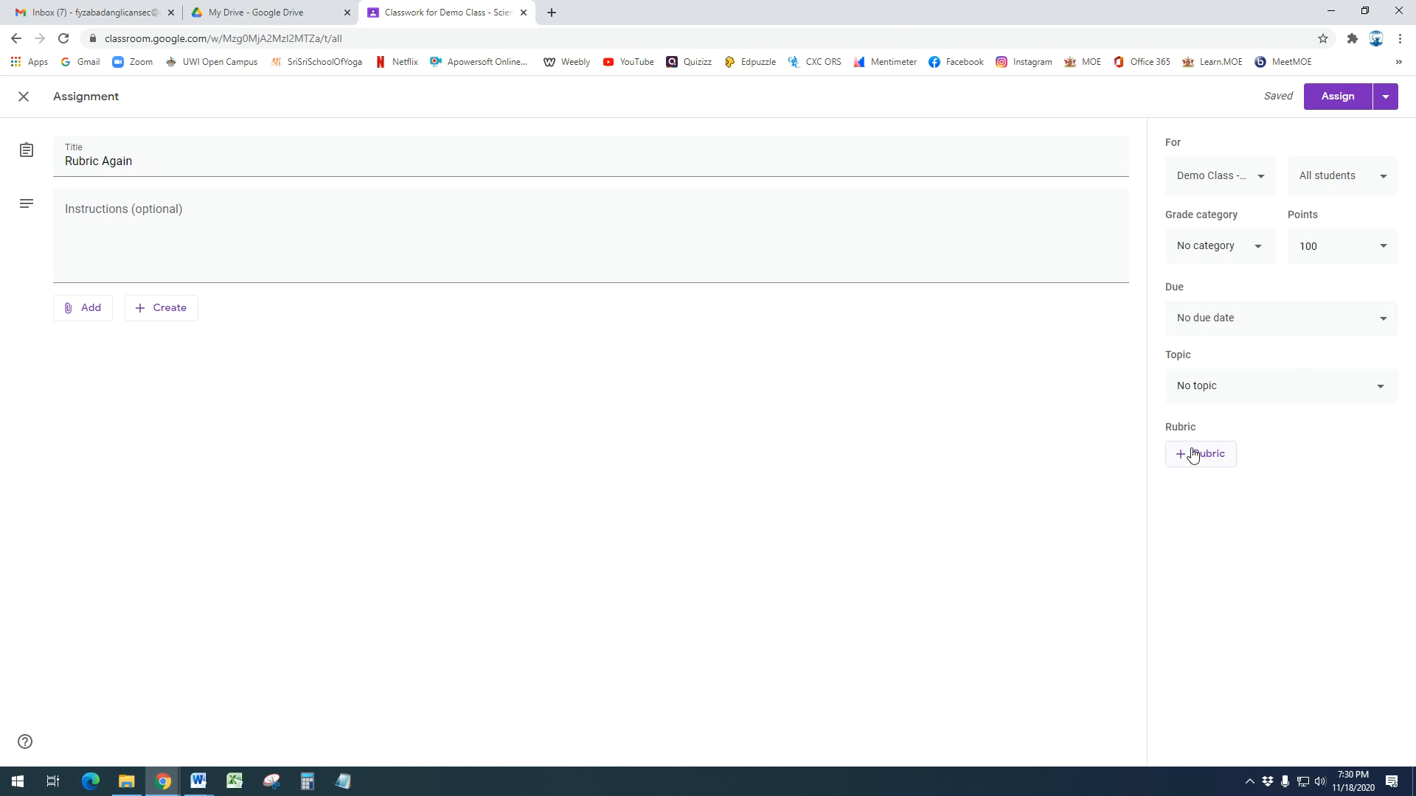
Step: Import the rubric from the exported Rubric Assessment Test spreadsheet into the Rubric Again assignment and assign it to all students
click(1195, 455)
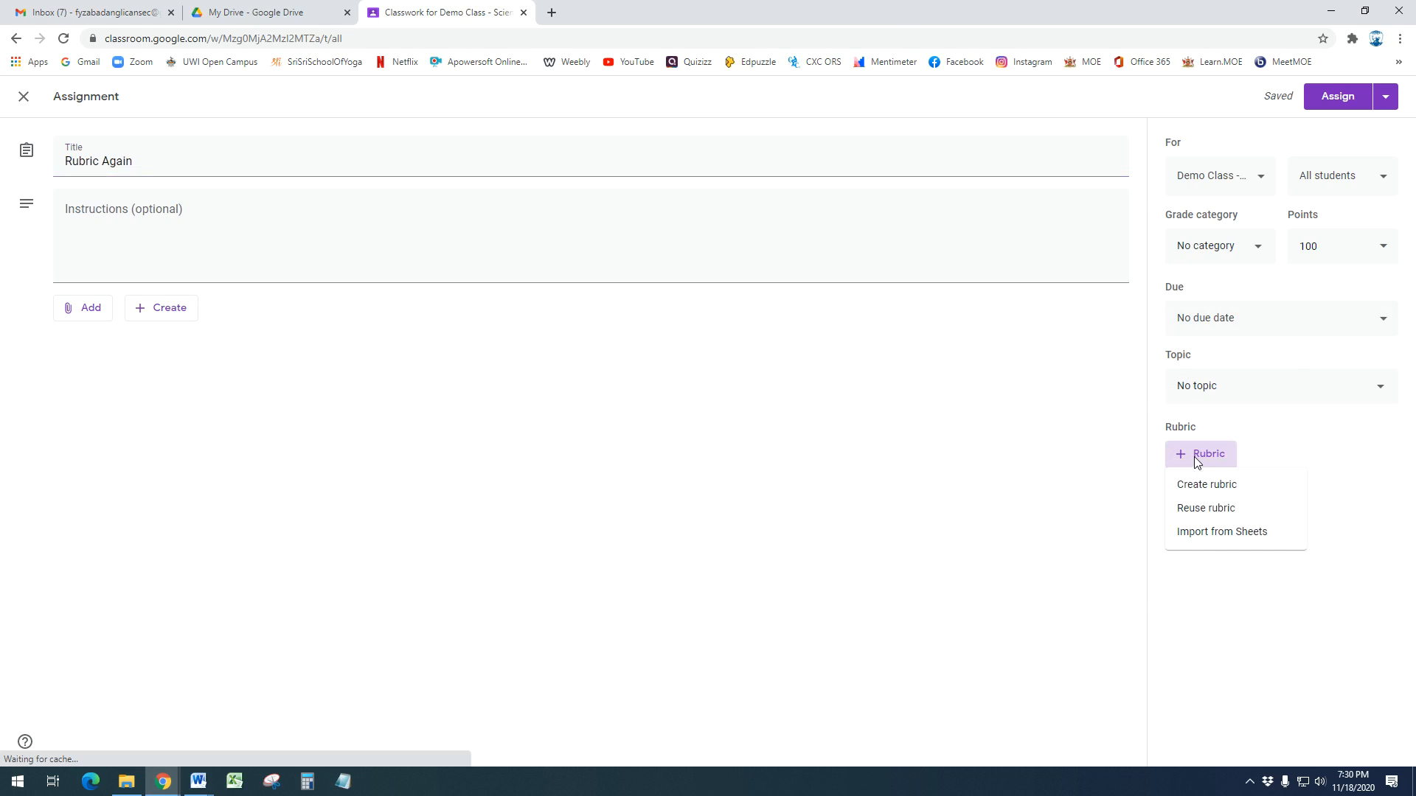
click(1211, 539)
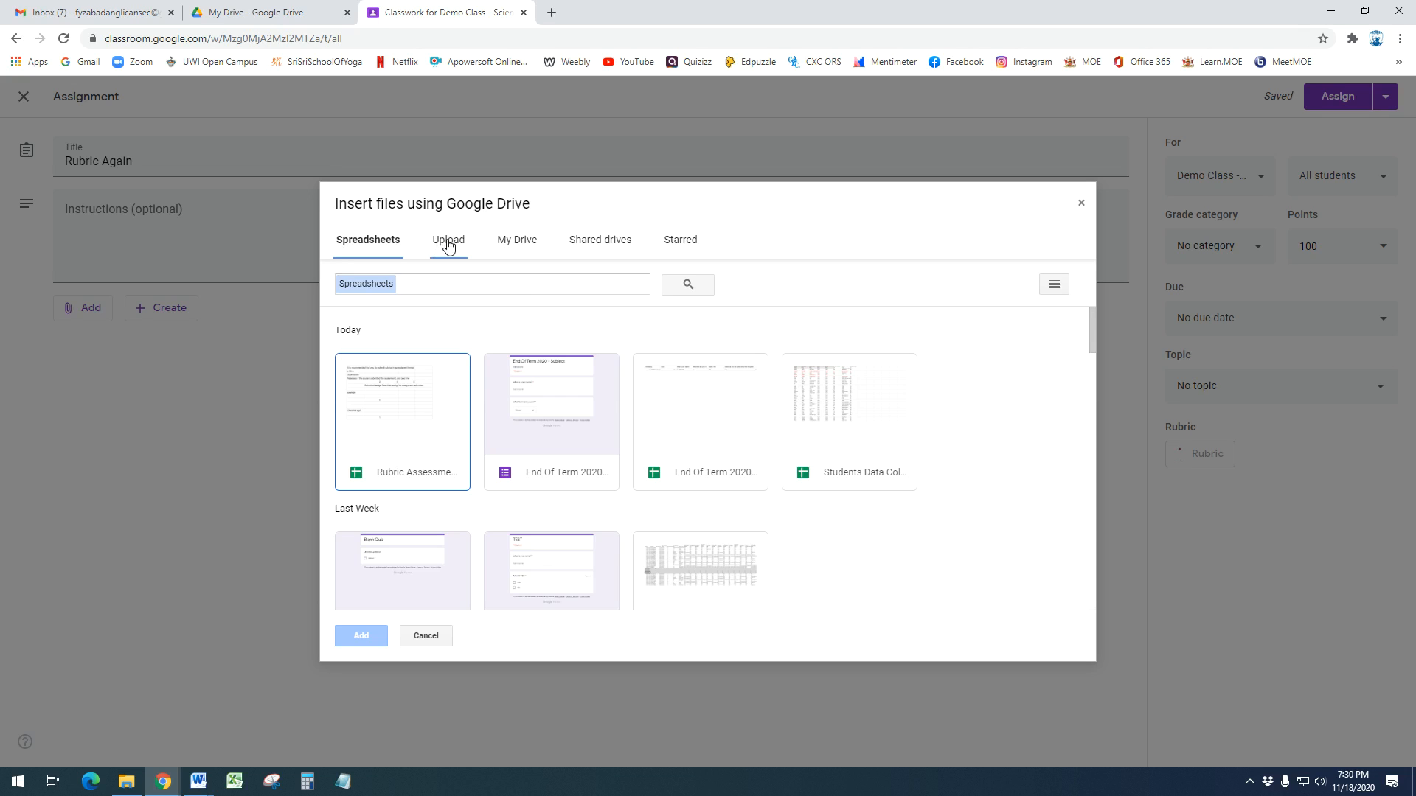
click(414, 408)
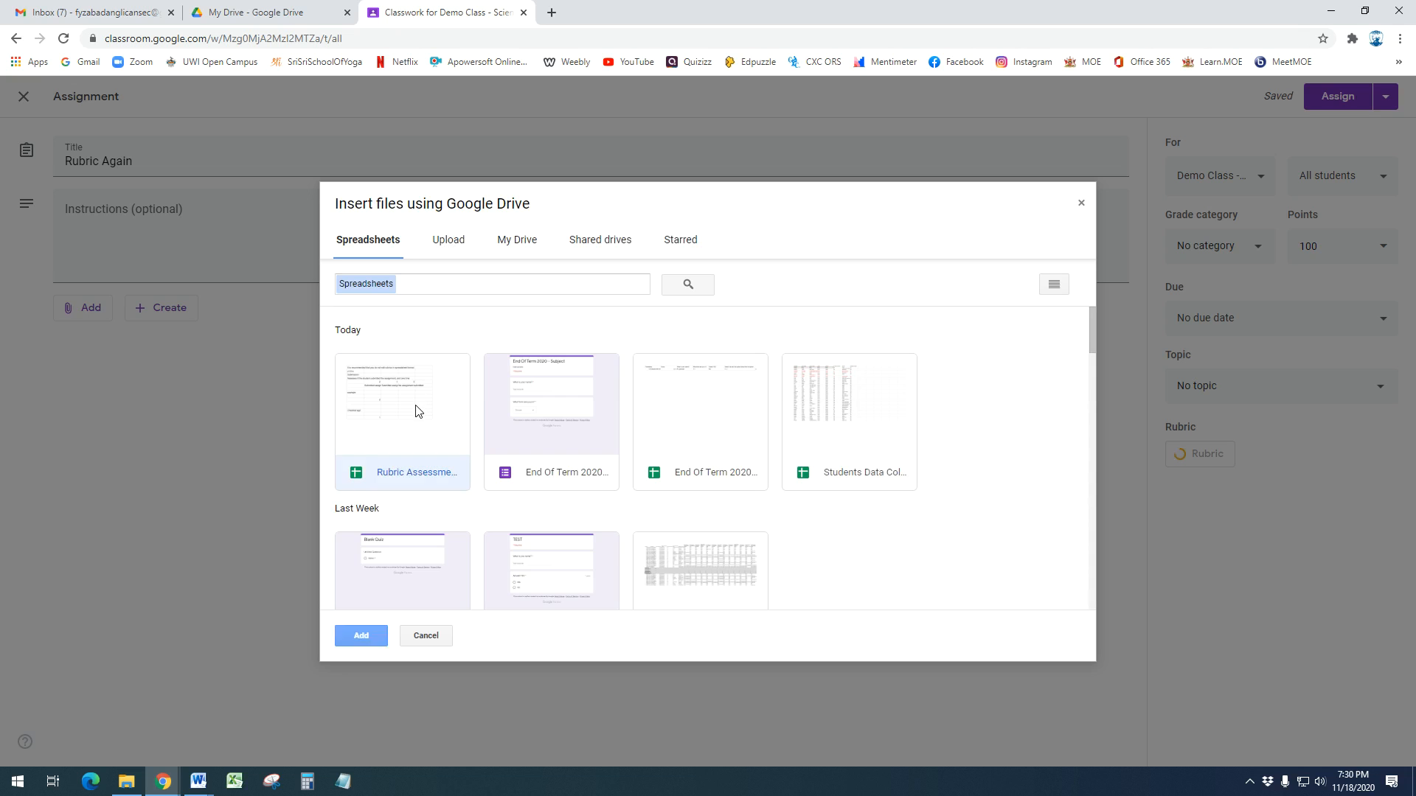
click(362, 635)
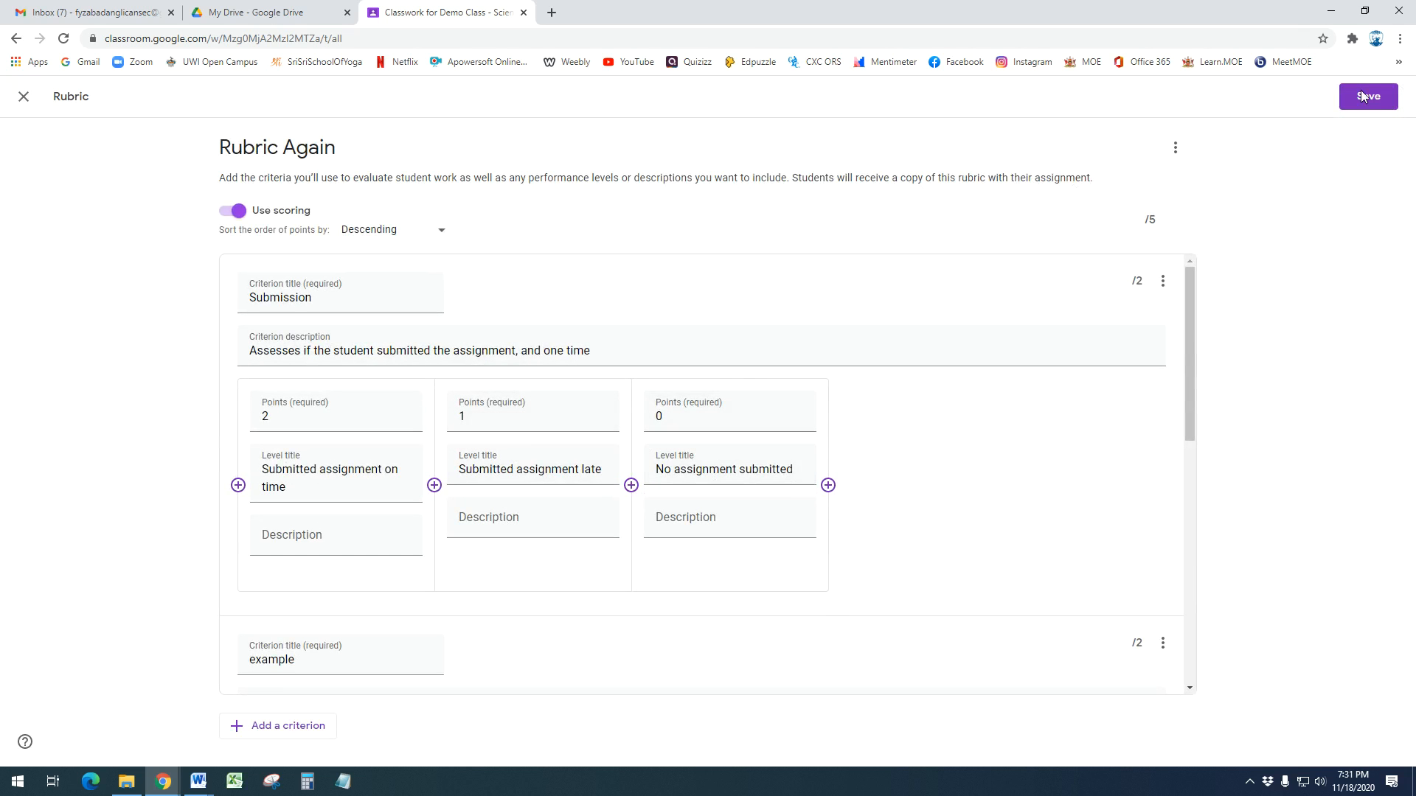
click(1389, 106)
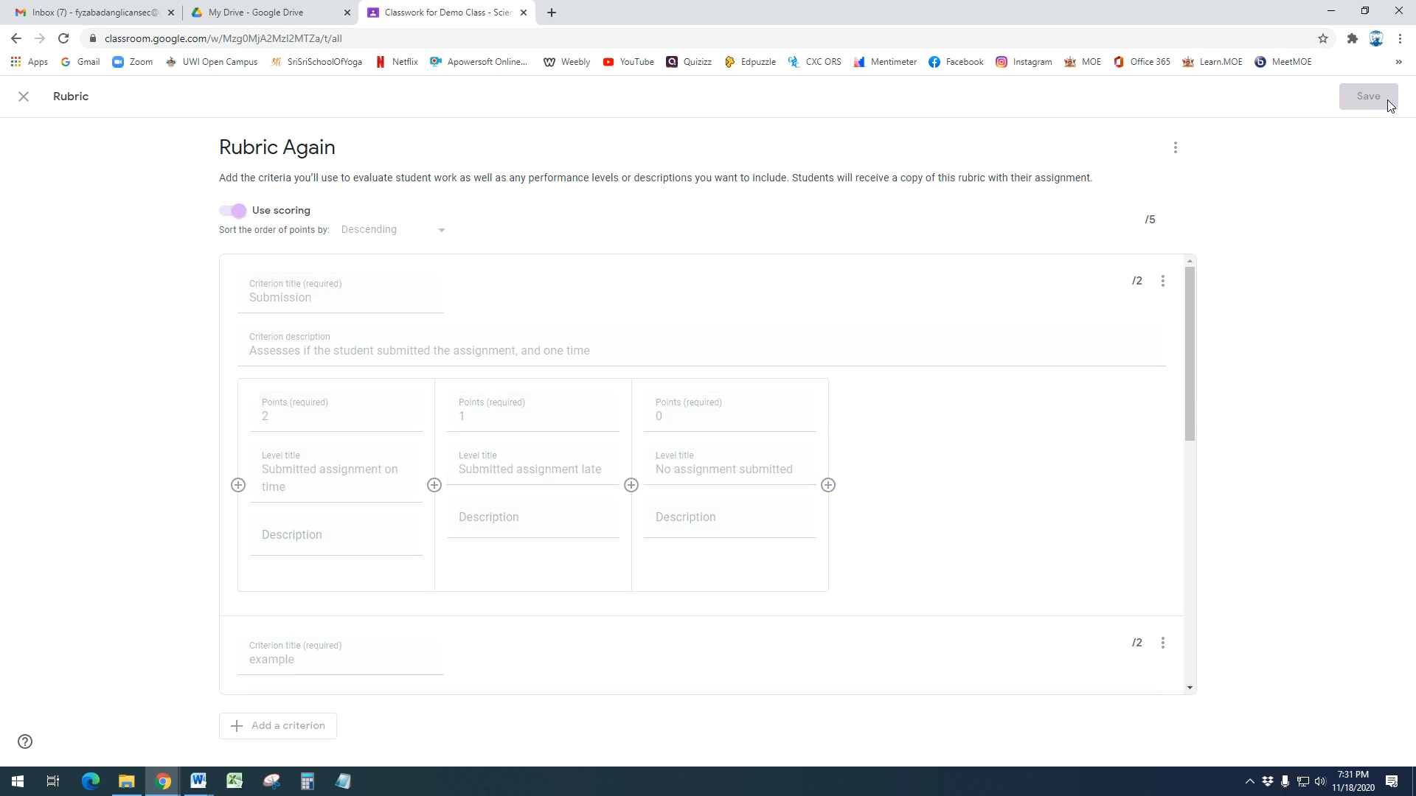
click(1338, 99)
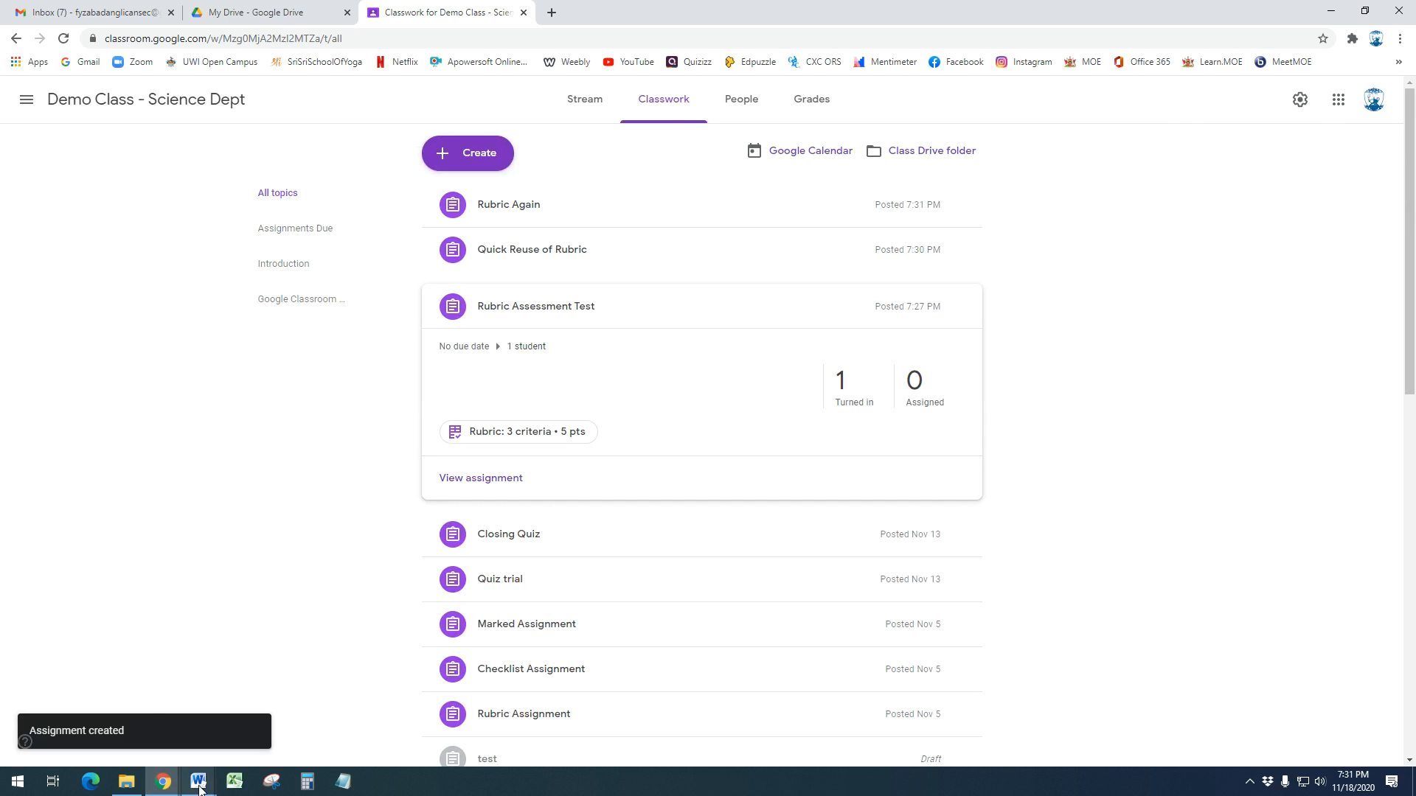
Step: Switch to the Assessments document in Microsoft Word to view the rubric outline
mouse_move(198, 781)
click(133, 718)
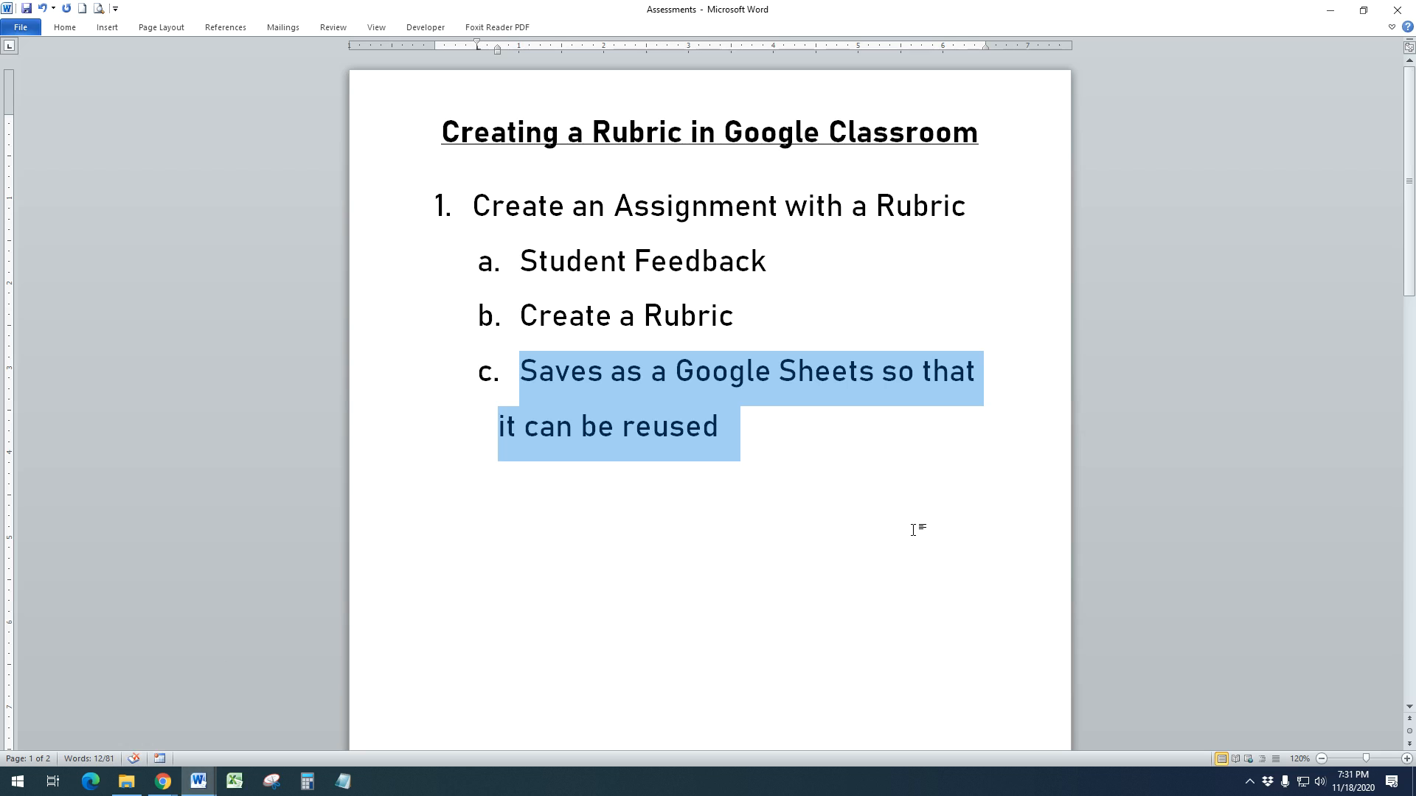